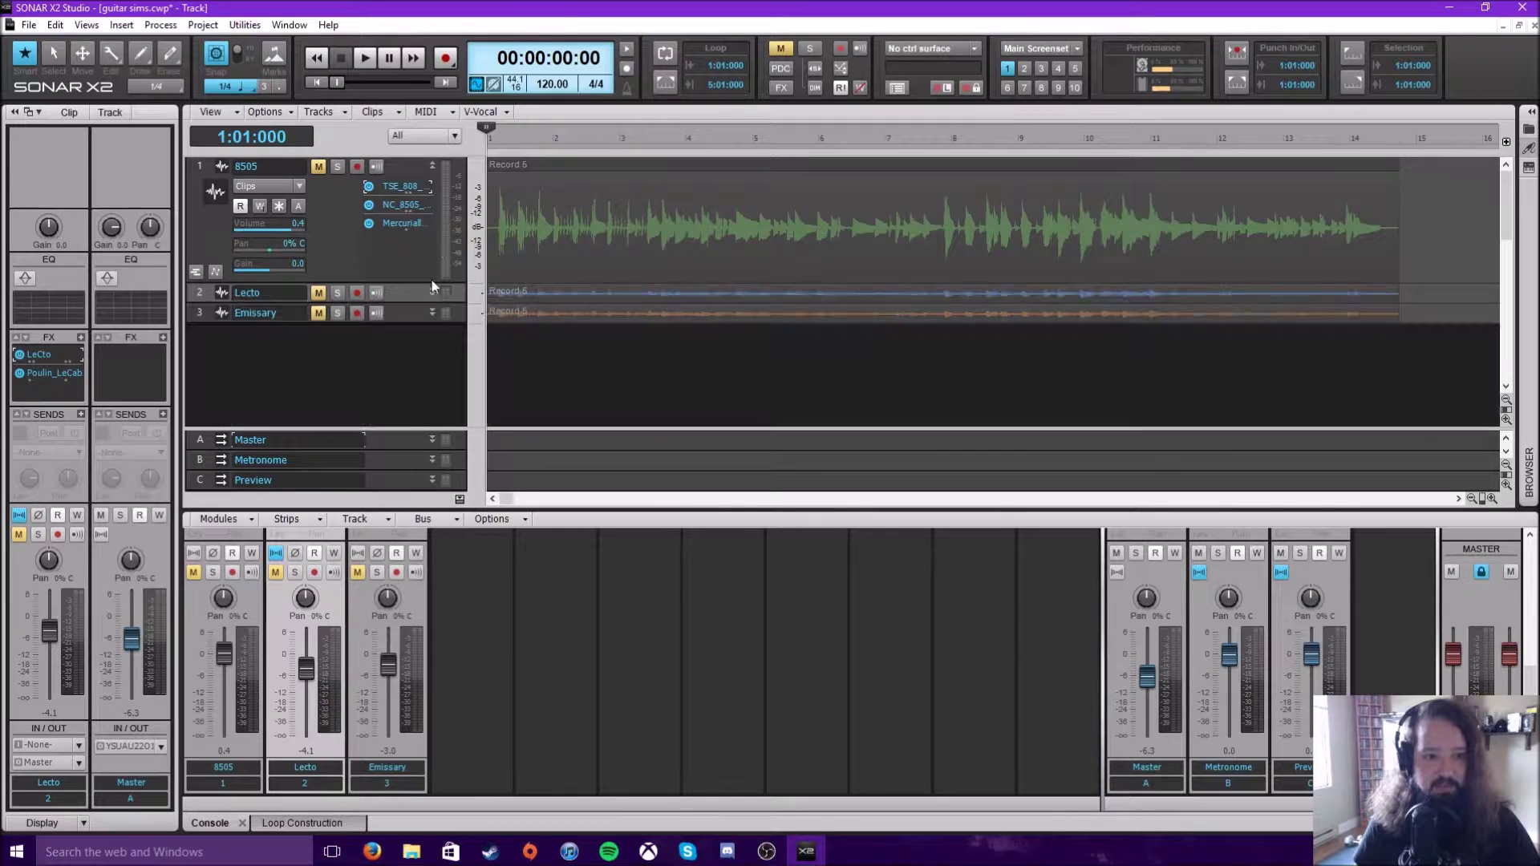
Bypass the TSE_808 and Mercuriall Cab effects on the 8505 track, leaving only the NC_8505 amp effect enabled
click(434, 172)
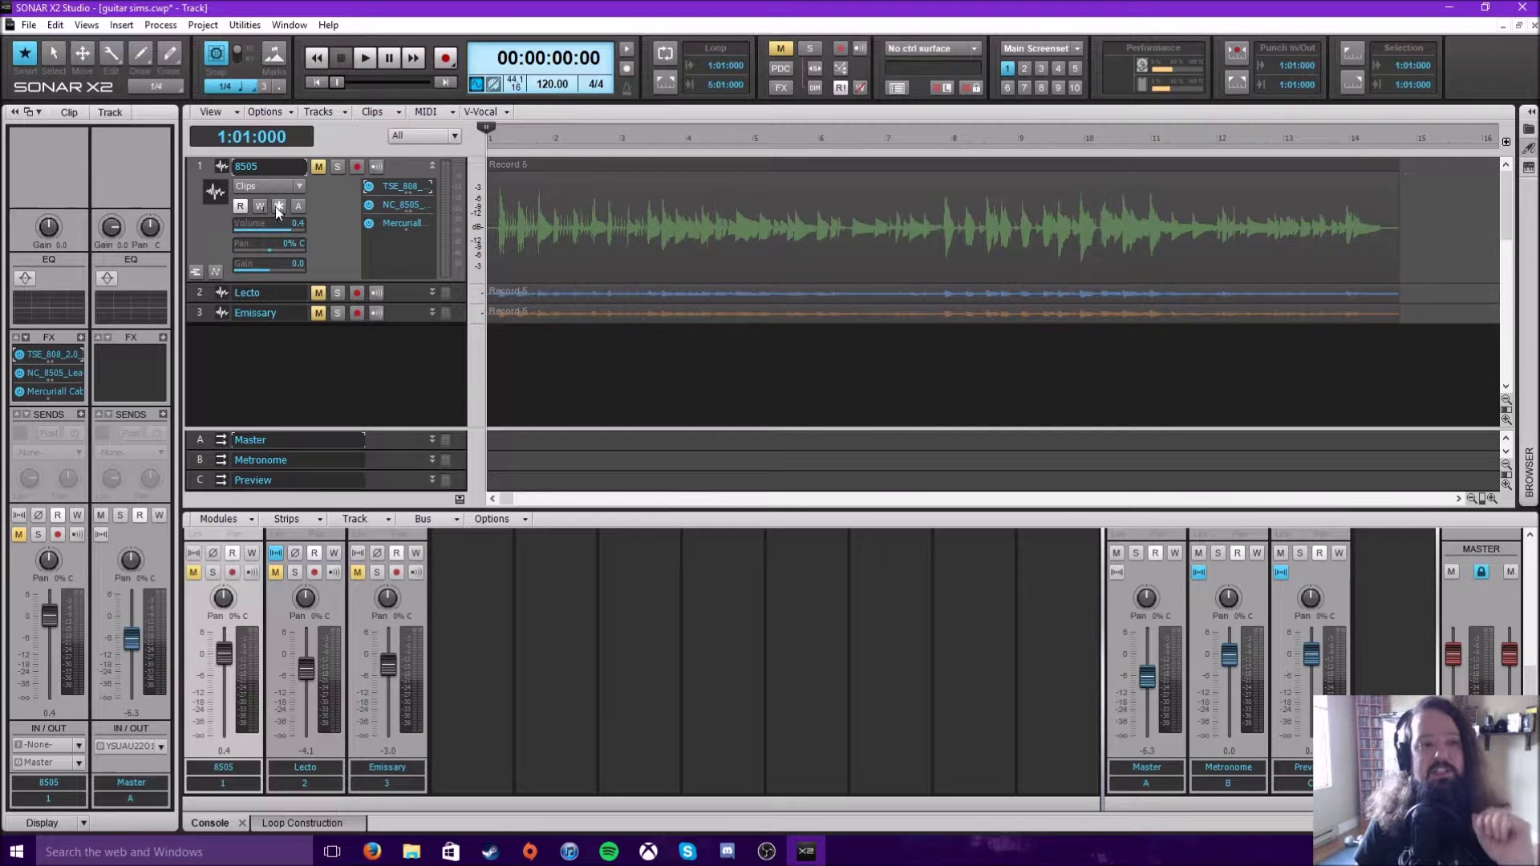
click(368, 205)
click(368, 186)
click(368, 223)
click(368, 205)
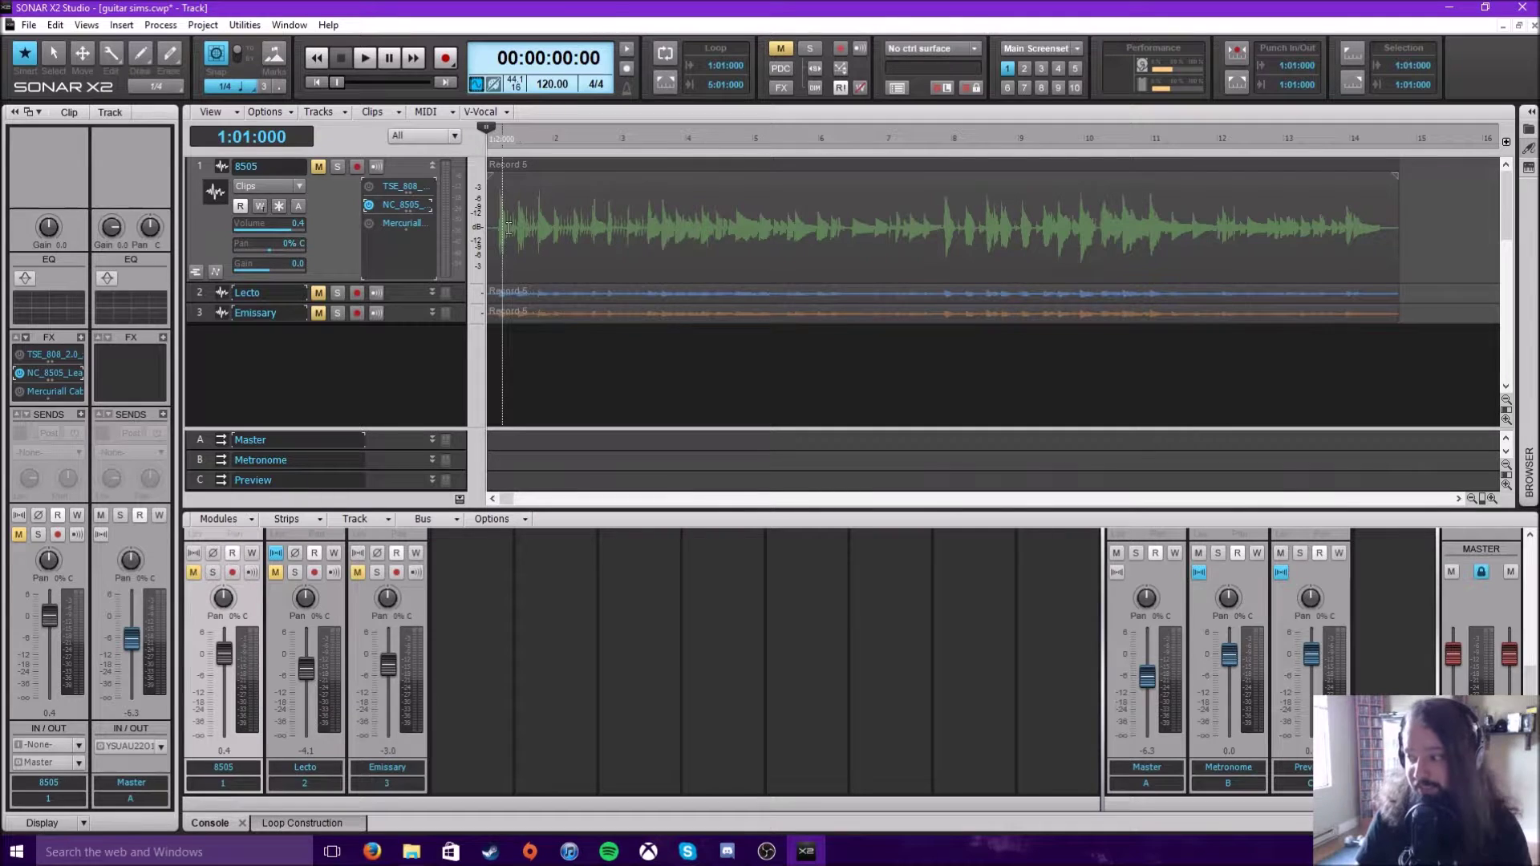
Unmute the 8505 track and play it back with only the amp effect, stopping after listening
click(319, 167)
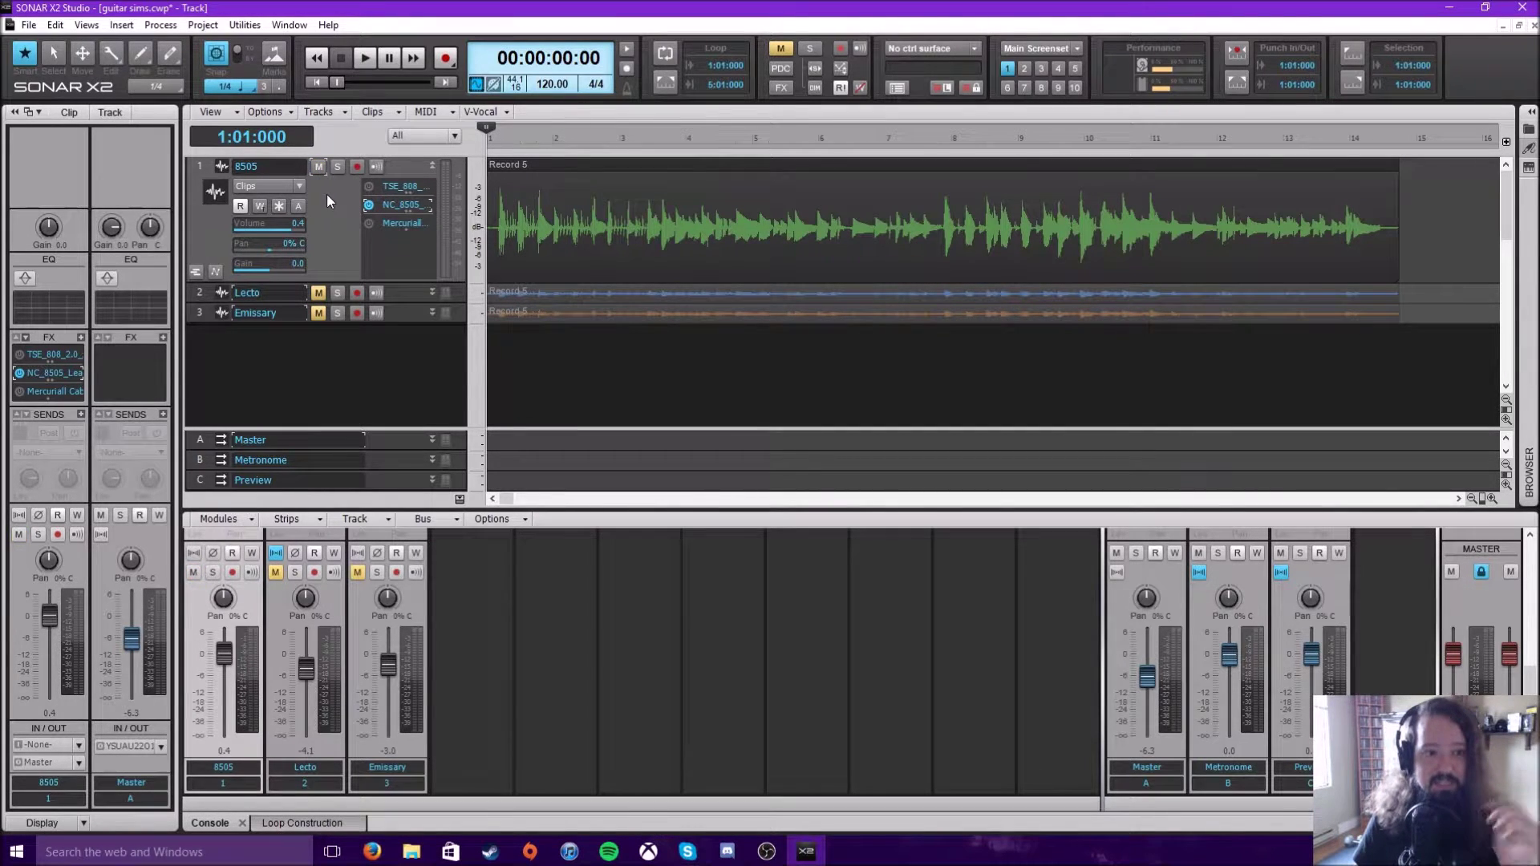
click(365, 58)
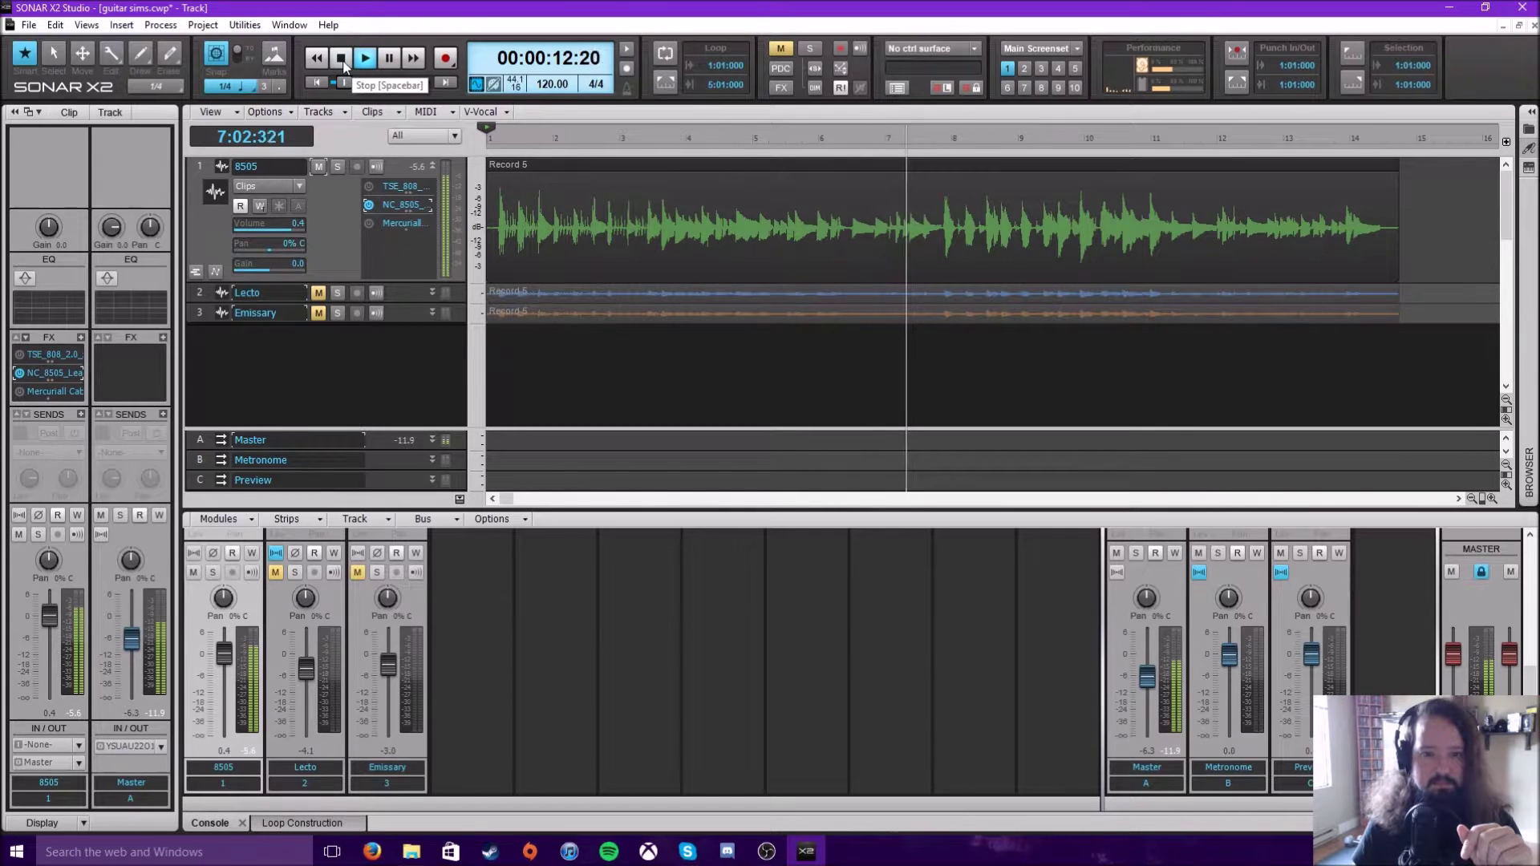
click(342, 60)
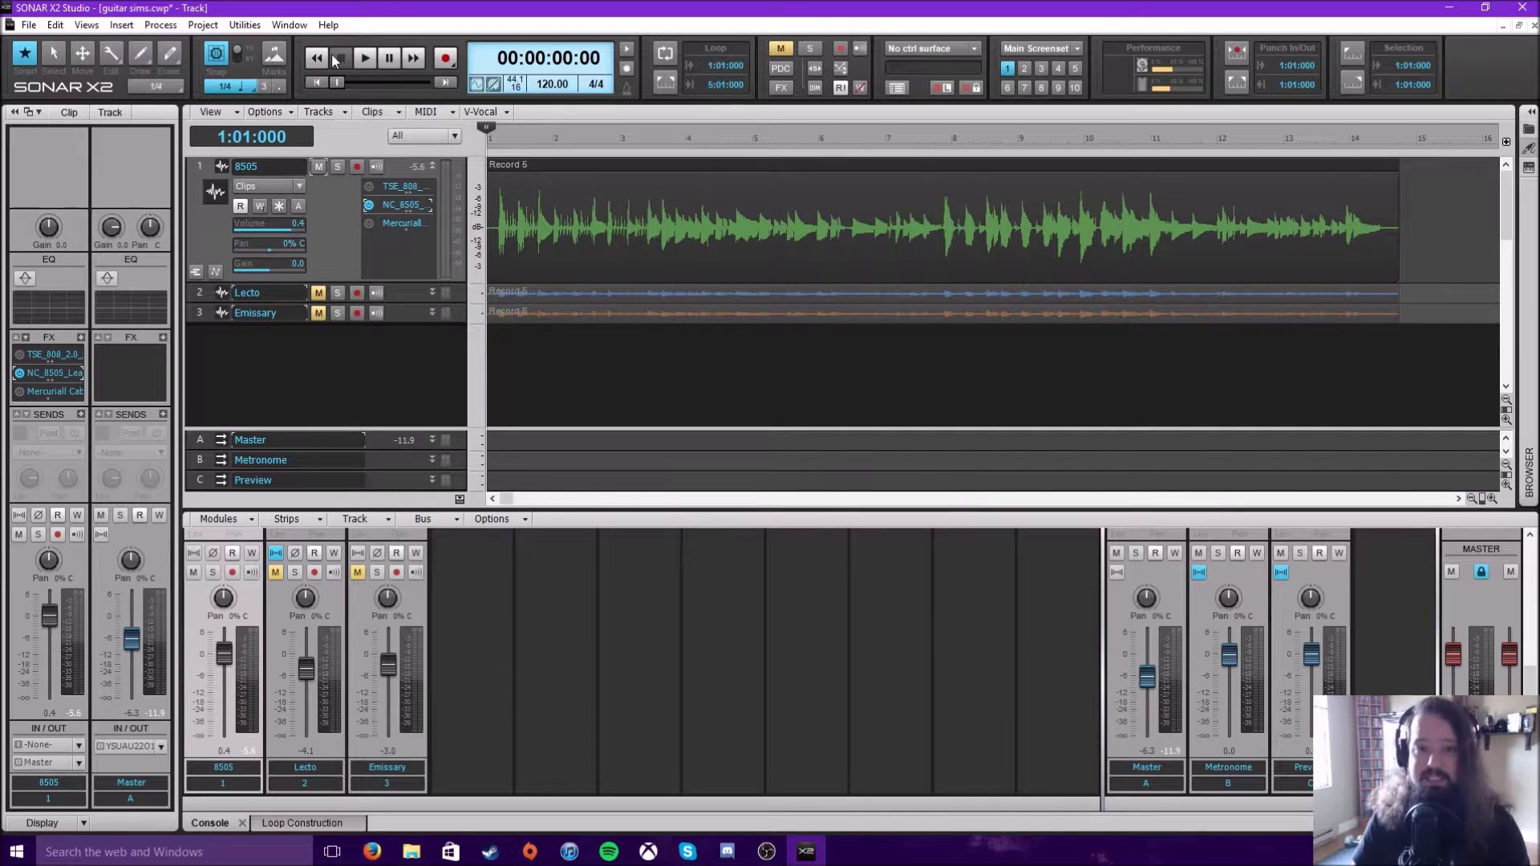
Enable the Mercuriall Cab effect on the 8505 track, open its settings window and move it clear of the track controls
click(370, 223)
double_click(395, 223)
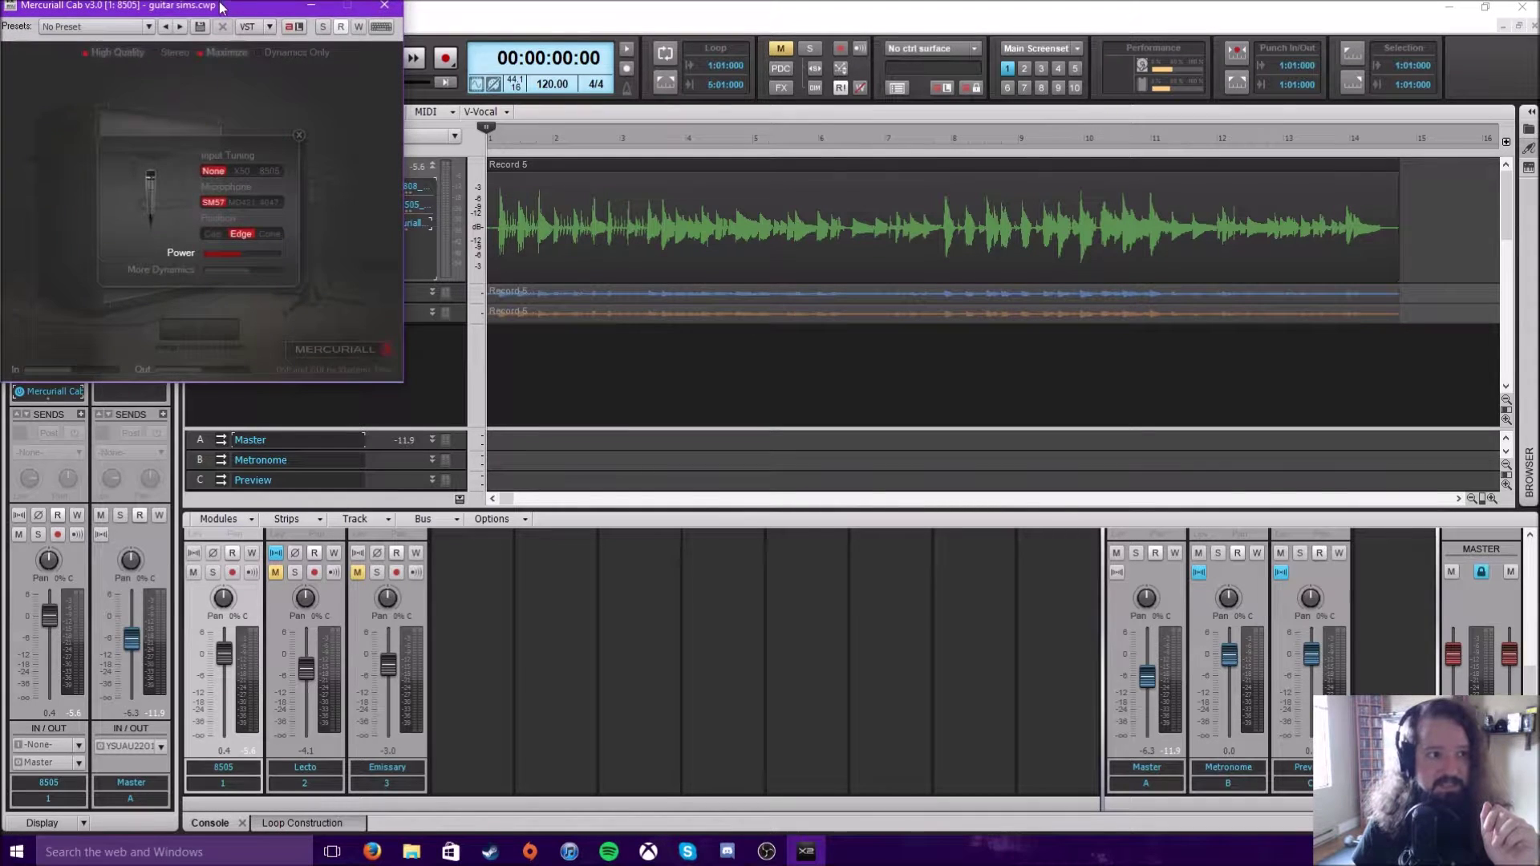
drag(221, 10, 1036, 294)
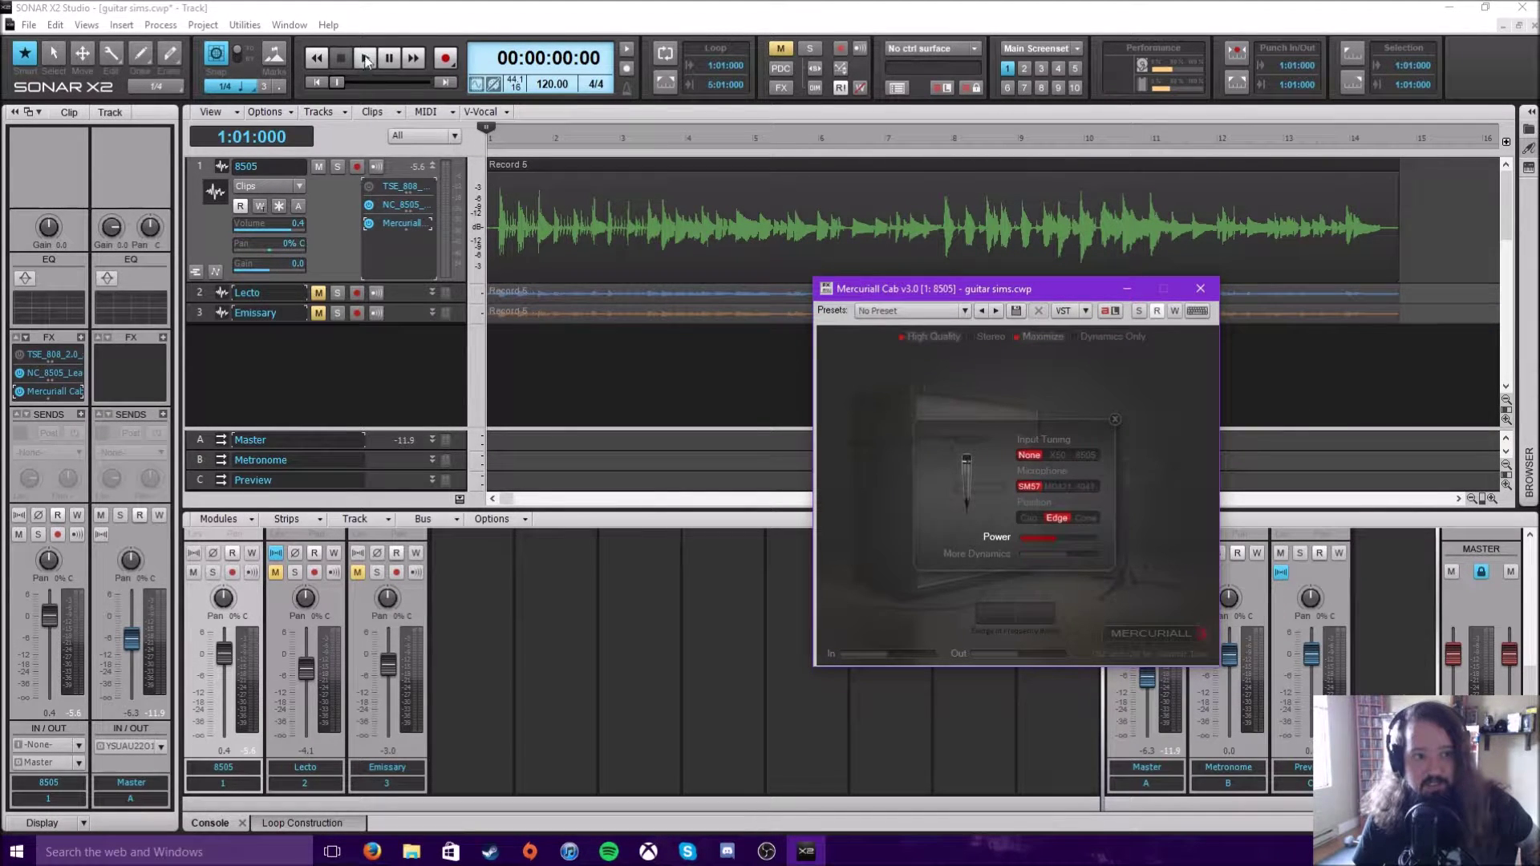
Play the 8505 track with Mercuriall Cab bypassed, enable the cab during playback to compare, and stop
click(369, 227)
click(369, 224)
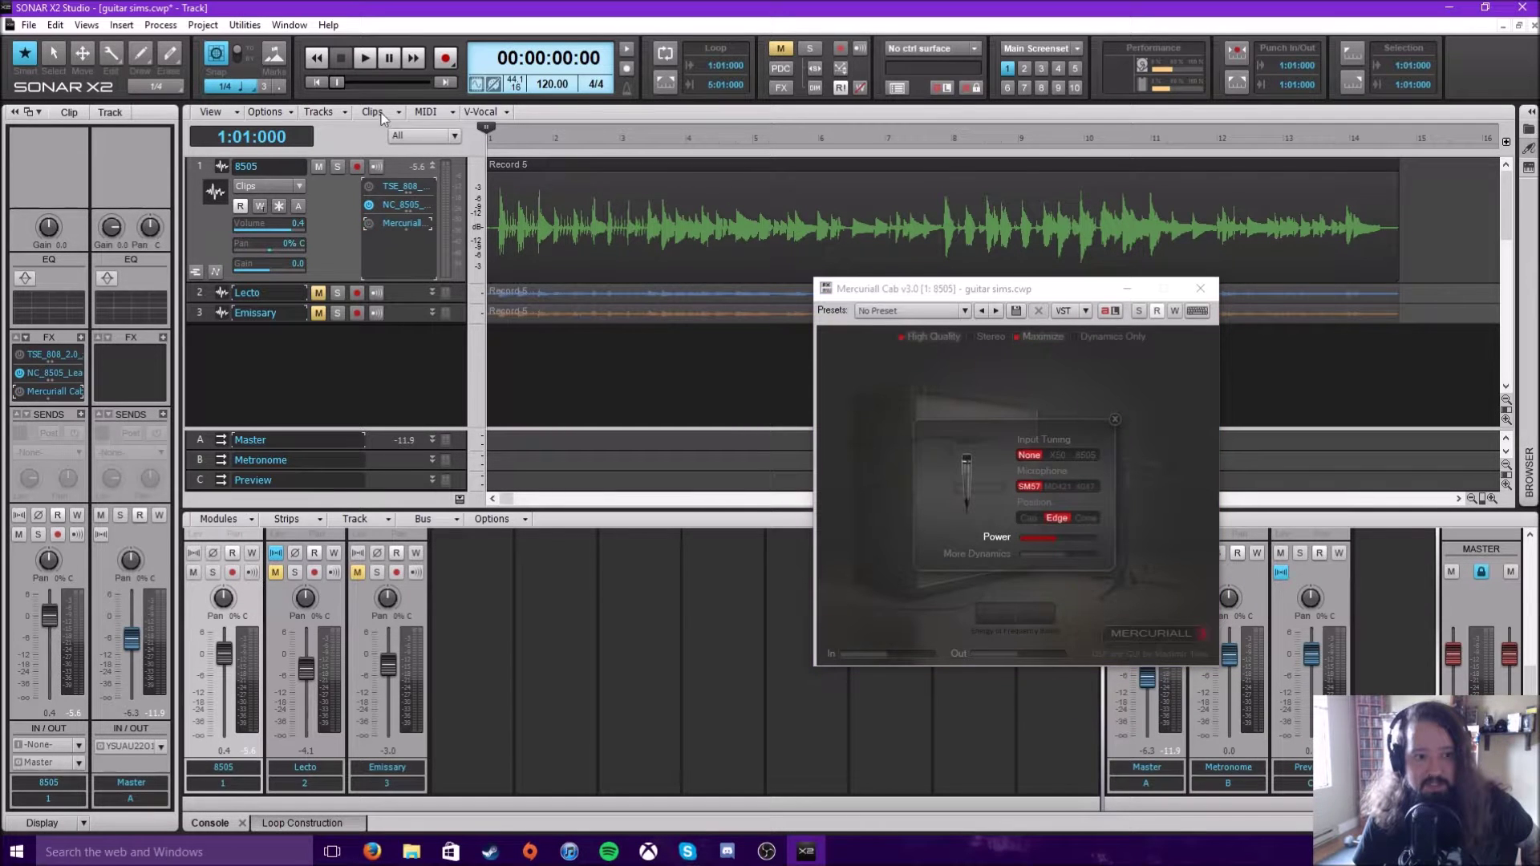
click(367, 61)
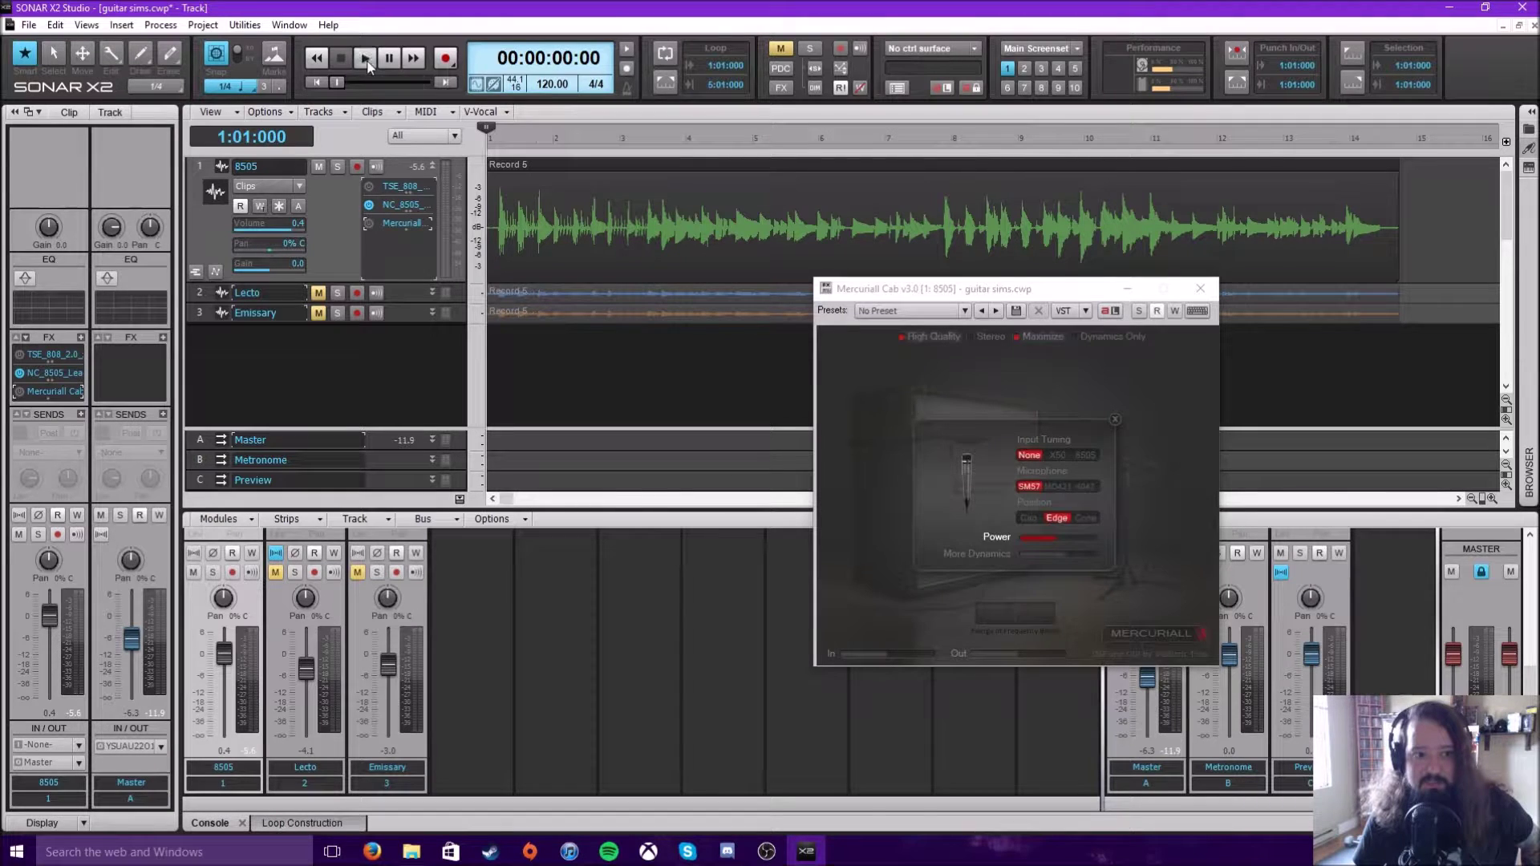
click(368, 223)
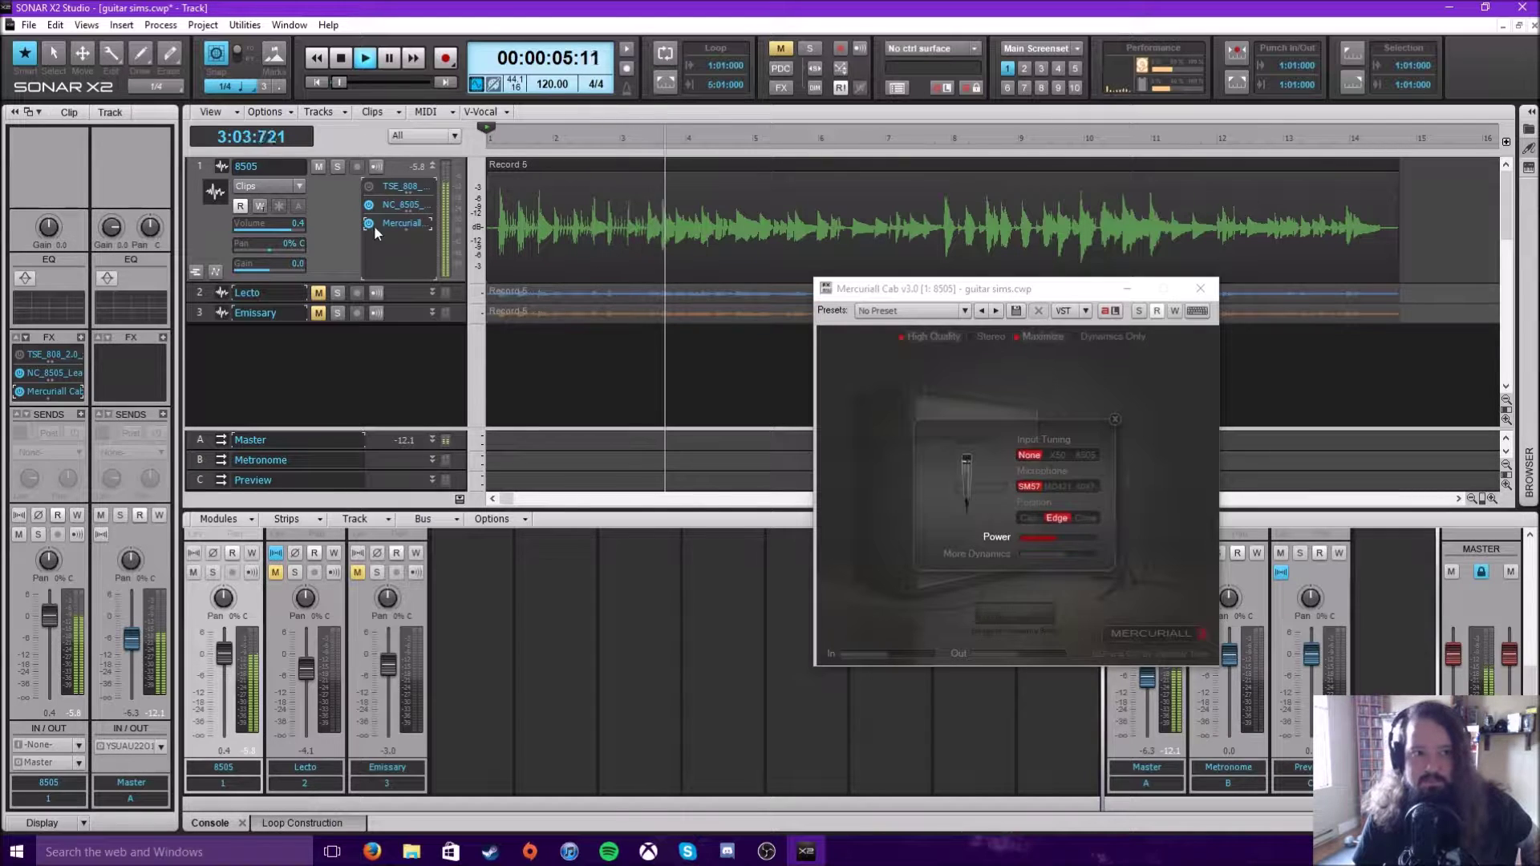
click(350, 63)
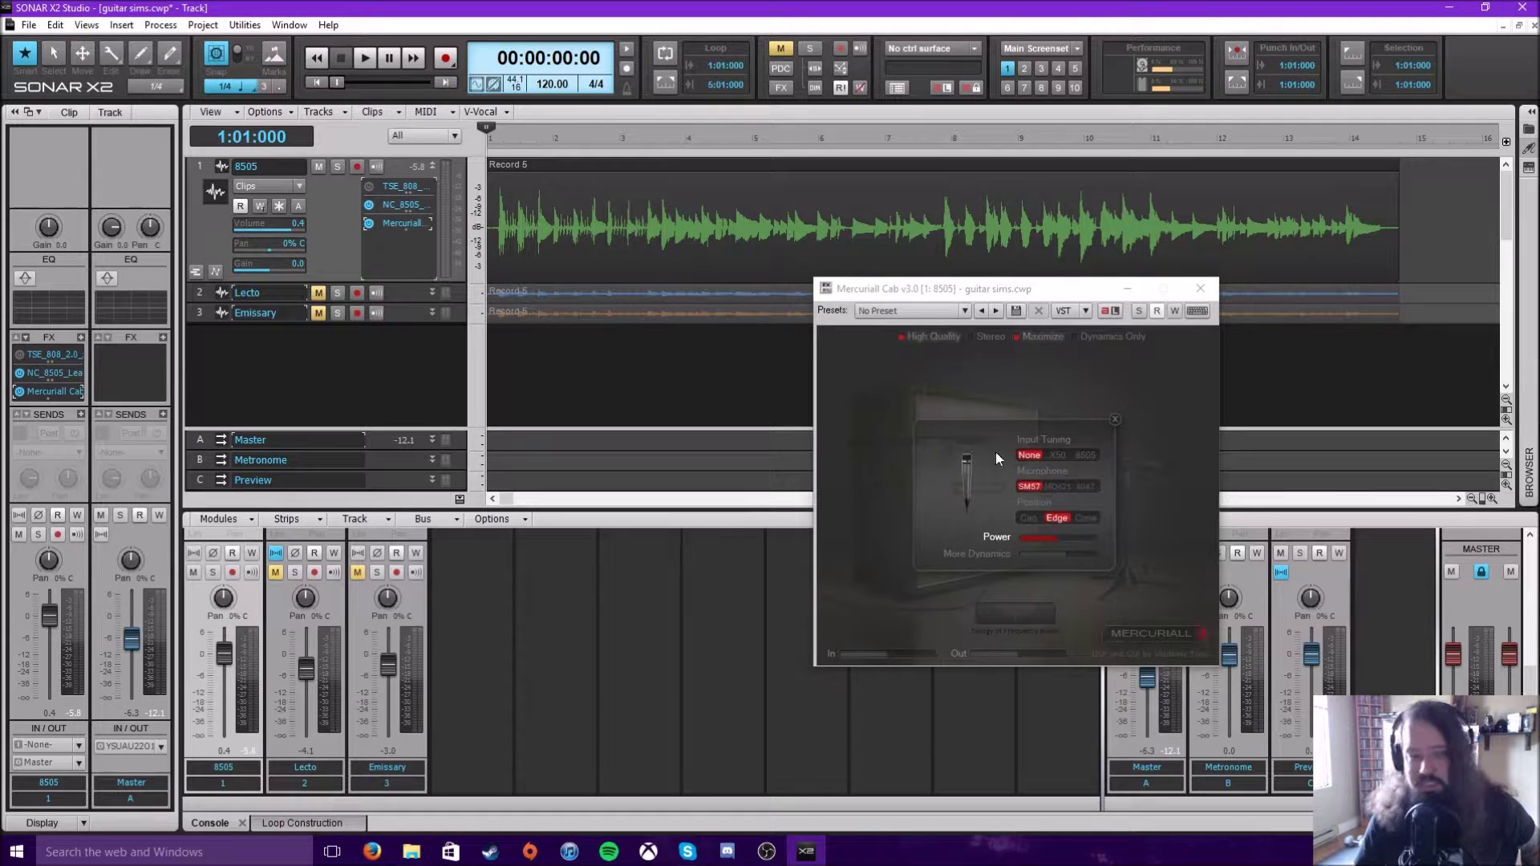
During playback, audition the X50 and 8505 input tunings in Mercuriall Cab and return the tuning to None
key(space)
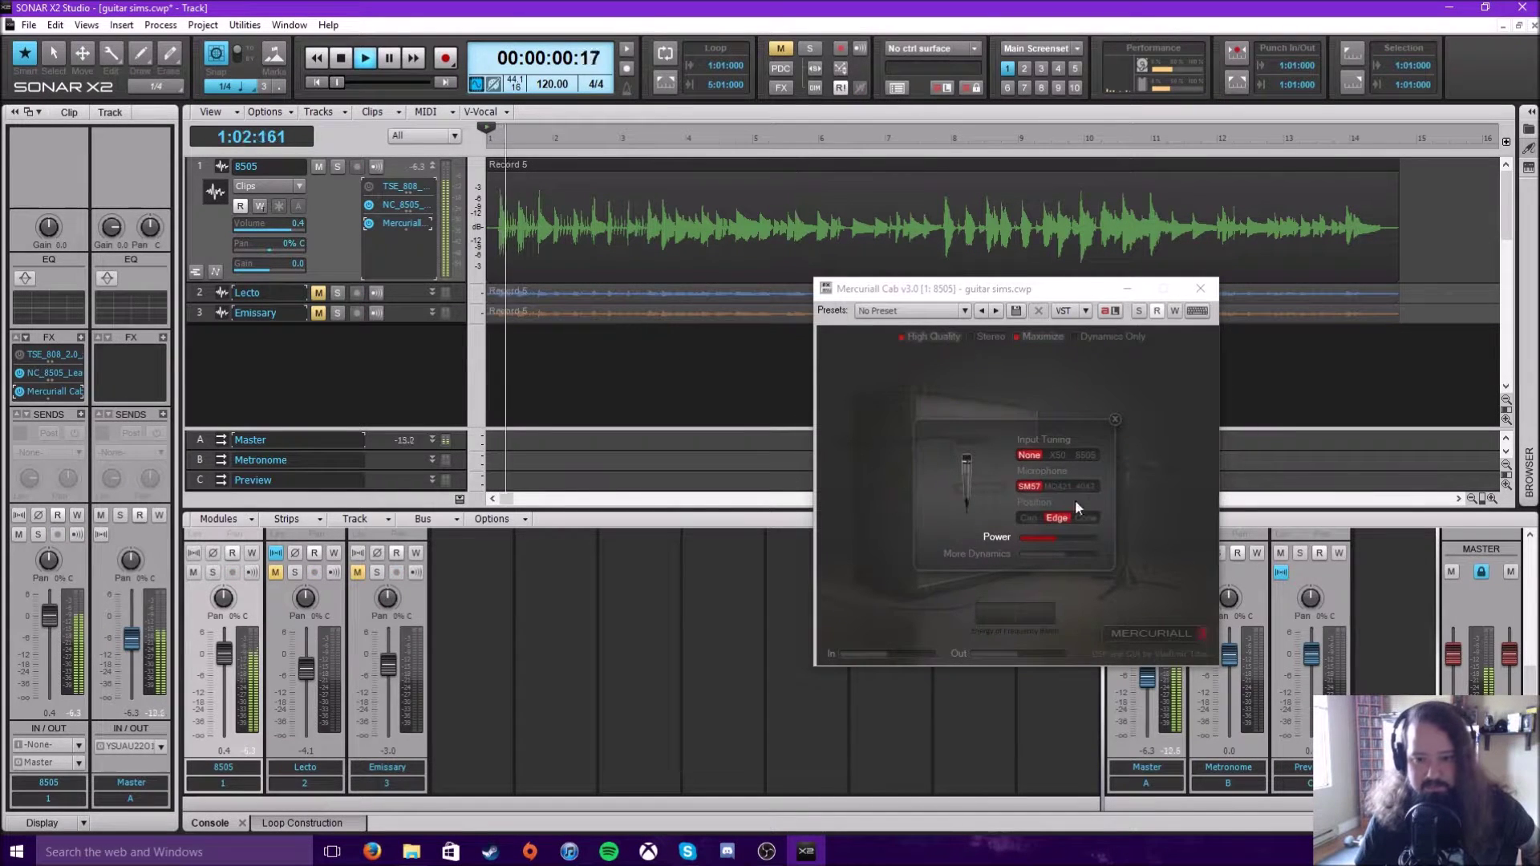
click(1059, 455)
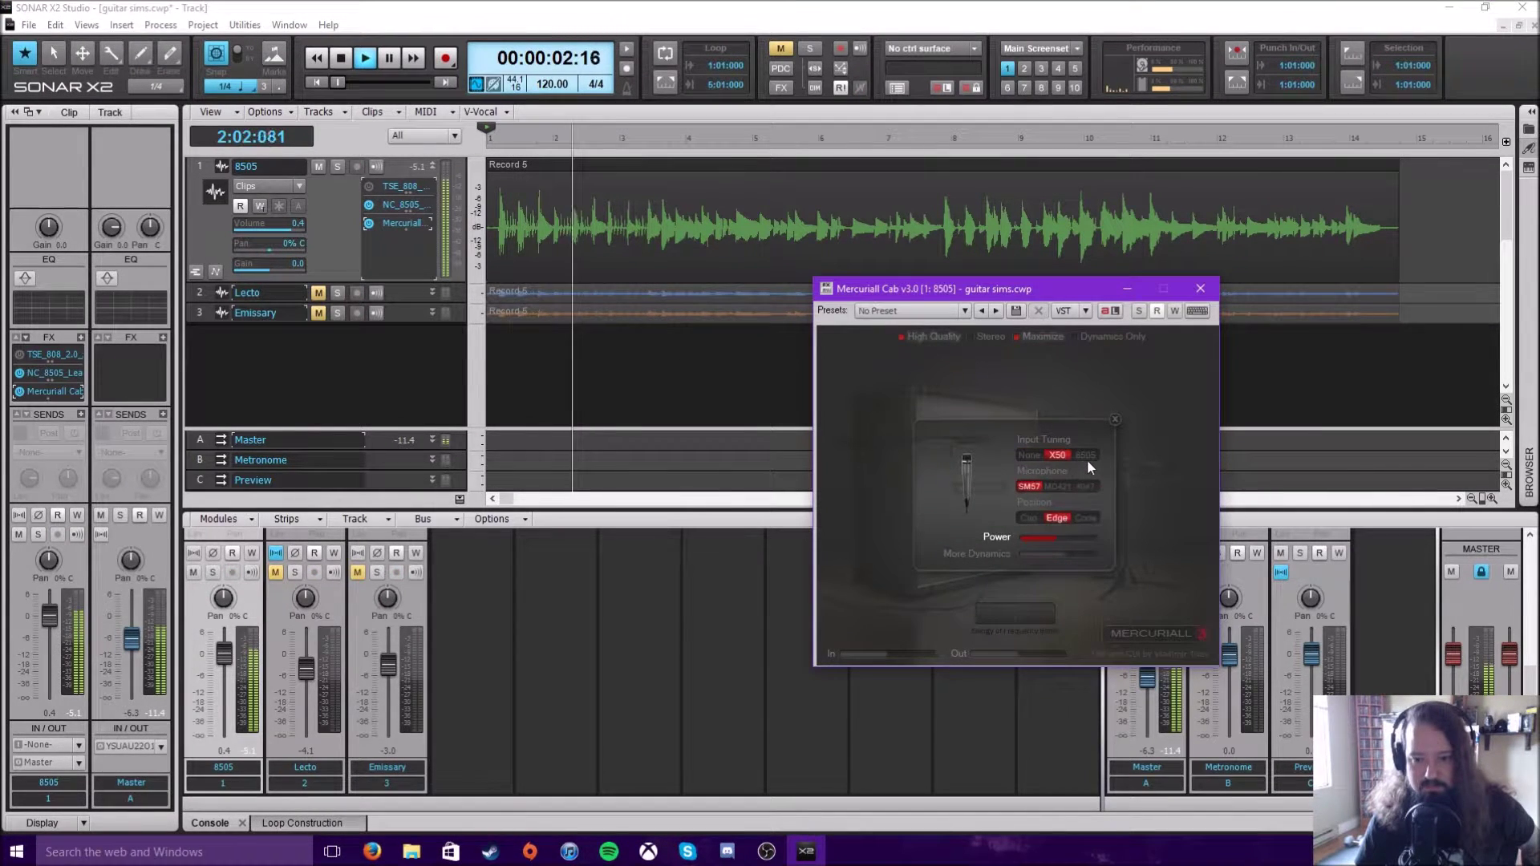
click(1086, 456)
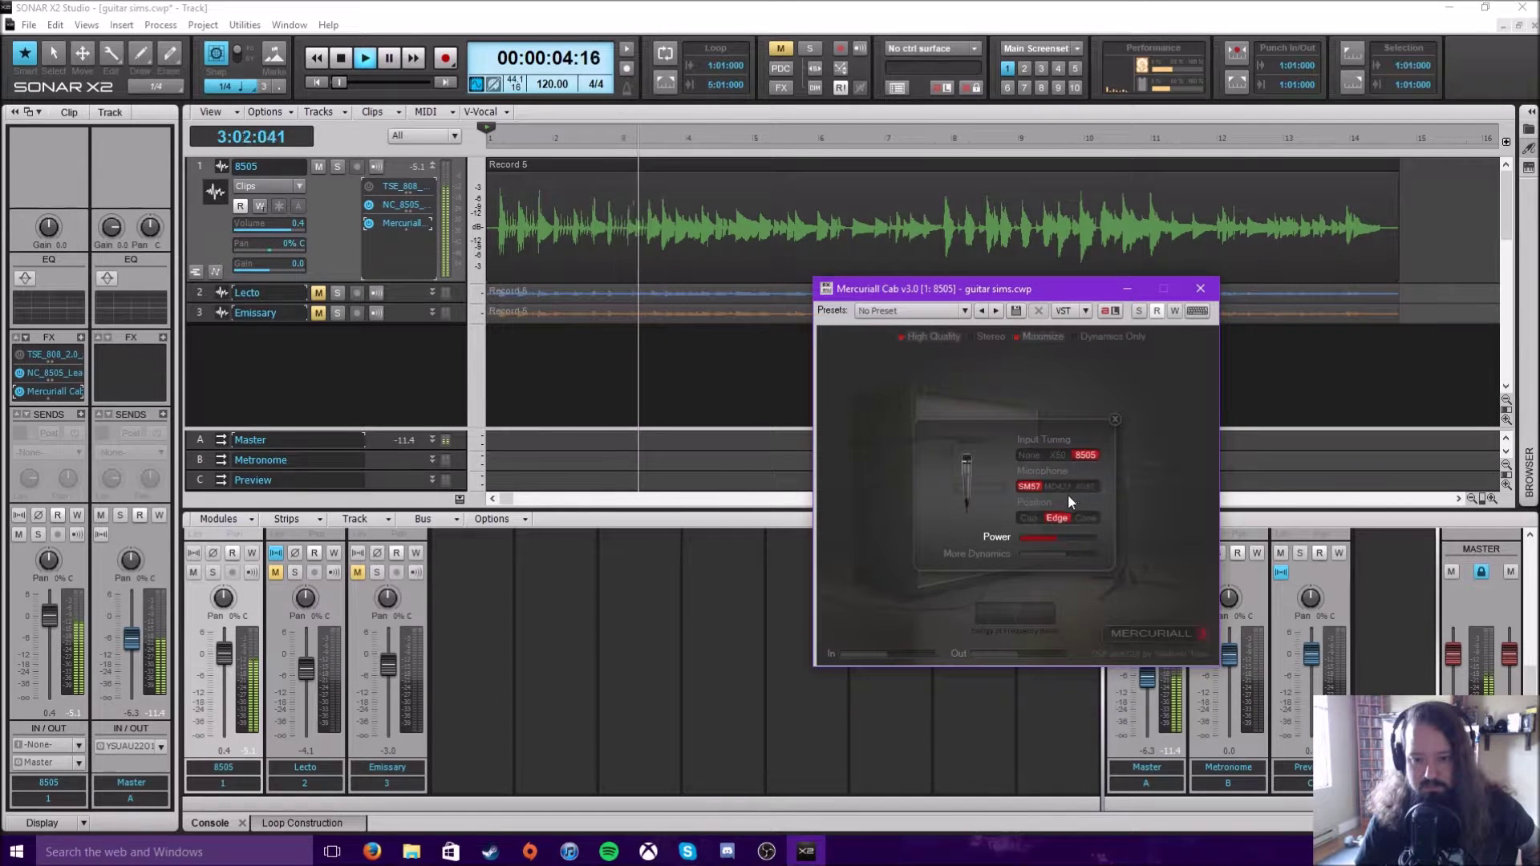
click(1040, 455)
Audition the MD421 and 4047 microphones in Mercuriall Cab and return to the SM57
click(1055, 486)
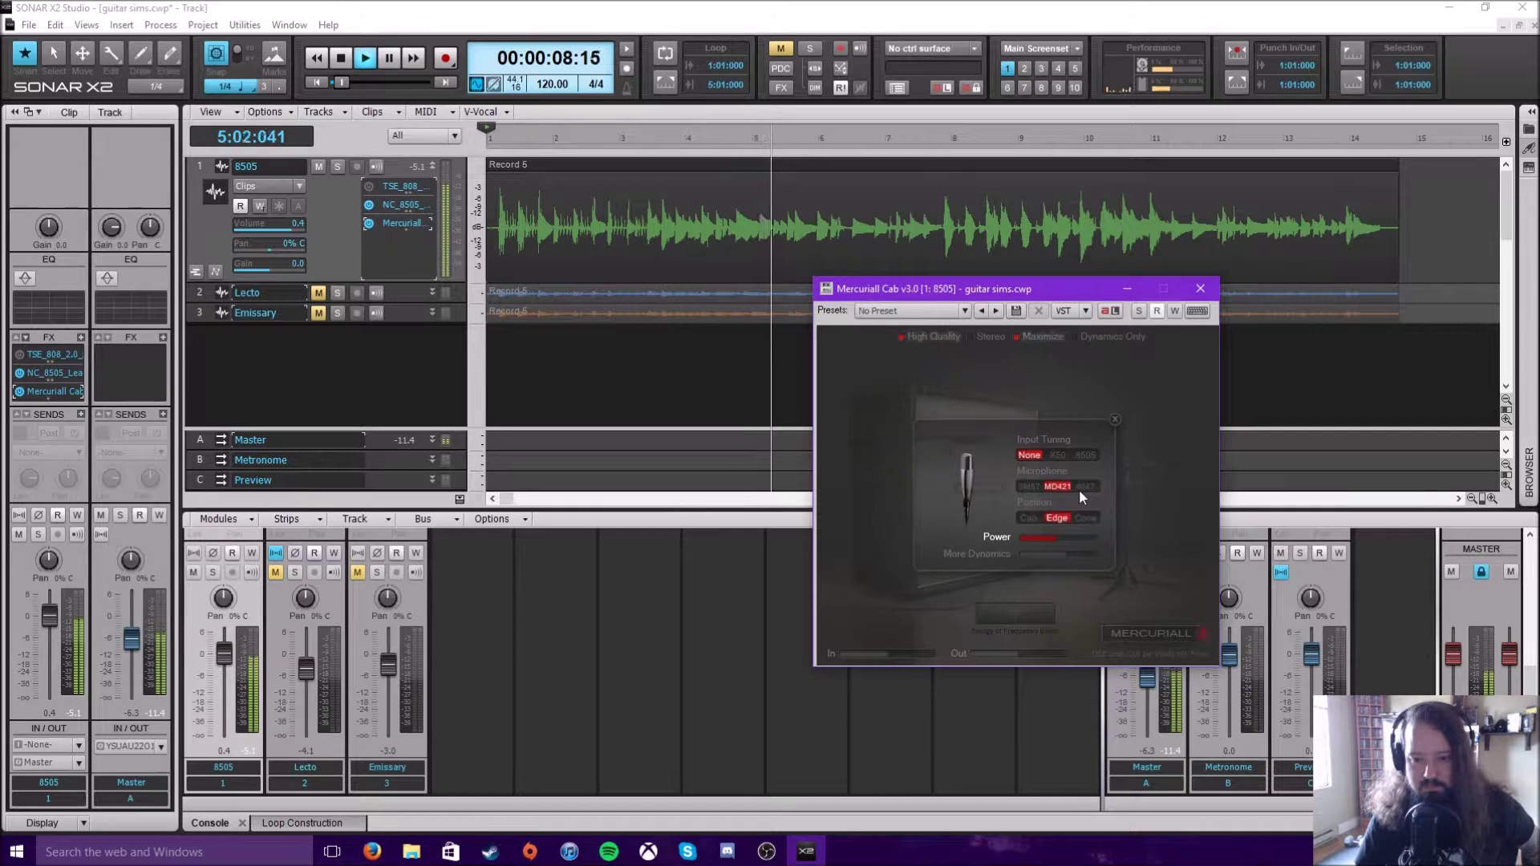
click(1080, 487)
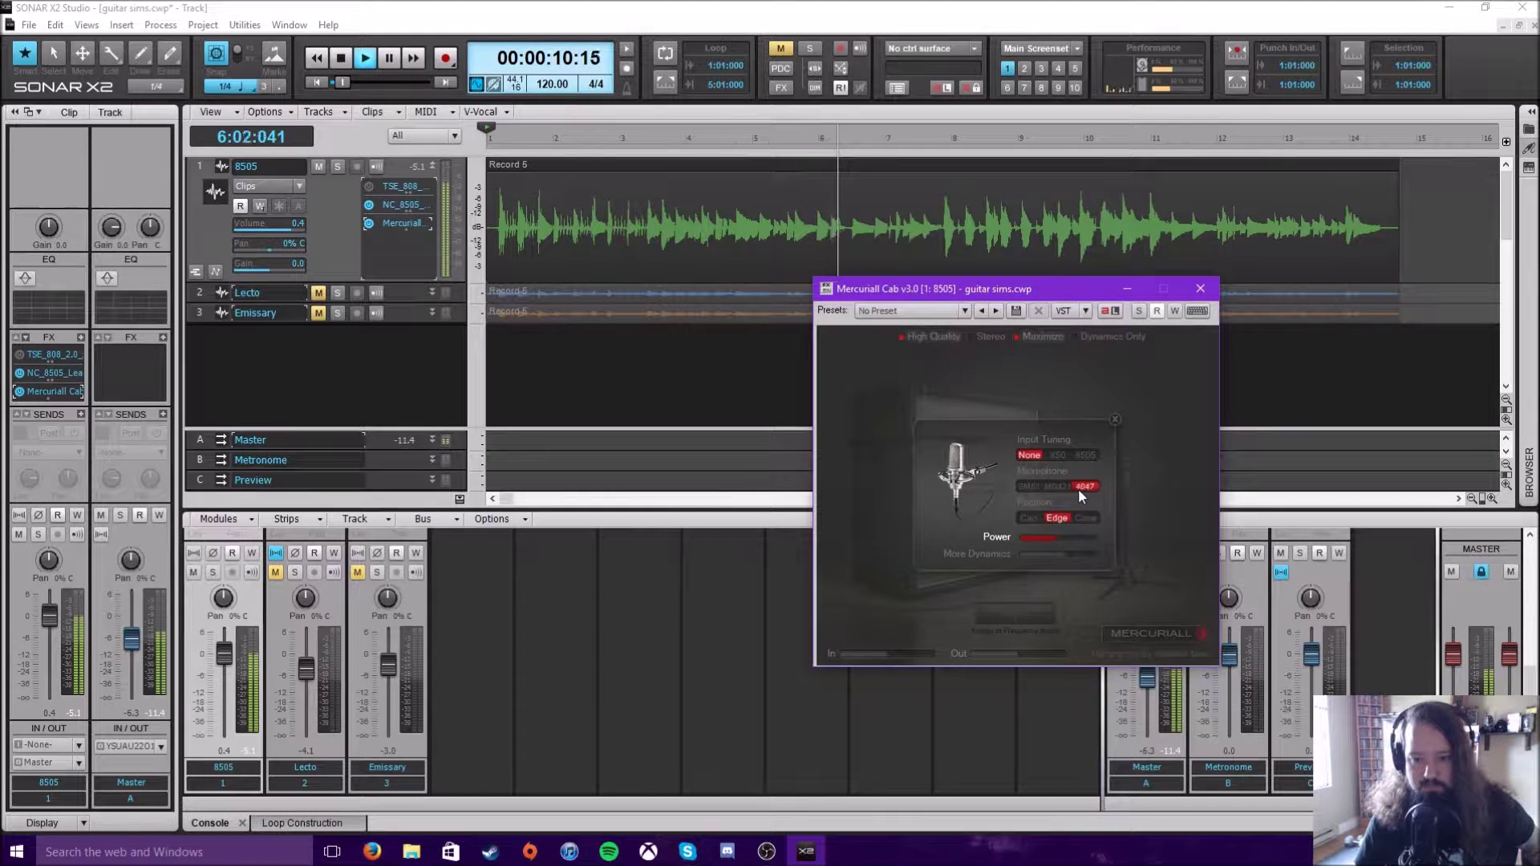
click(1020, 485)
Audition the Cap and Cone microphone positions and different Power levels, return the position to Edge, and stop playback
click(1030, 518)
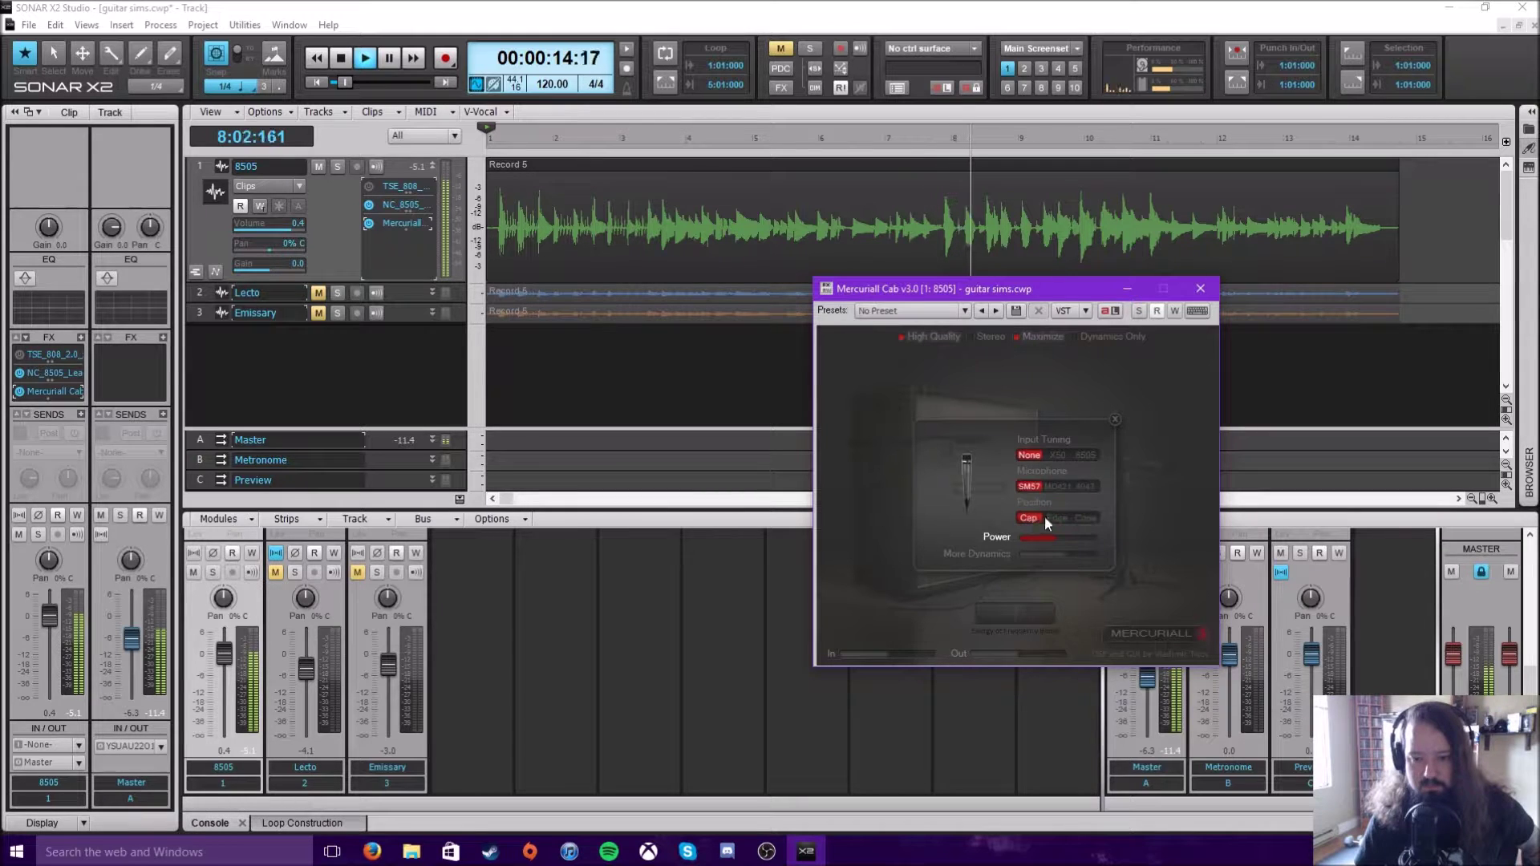
click(1052, 517)
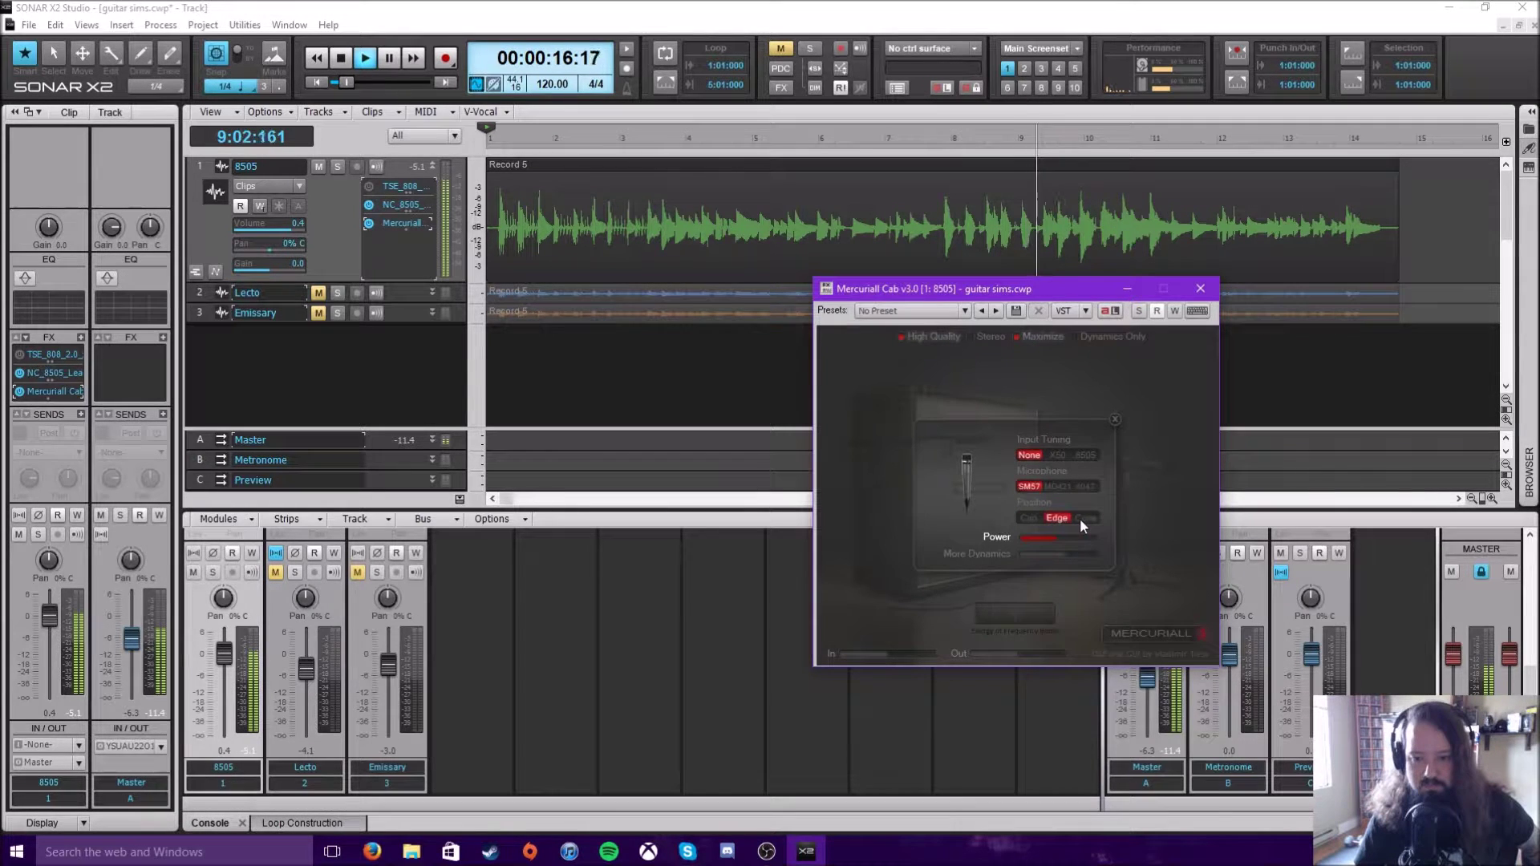
click(1080, 518)
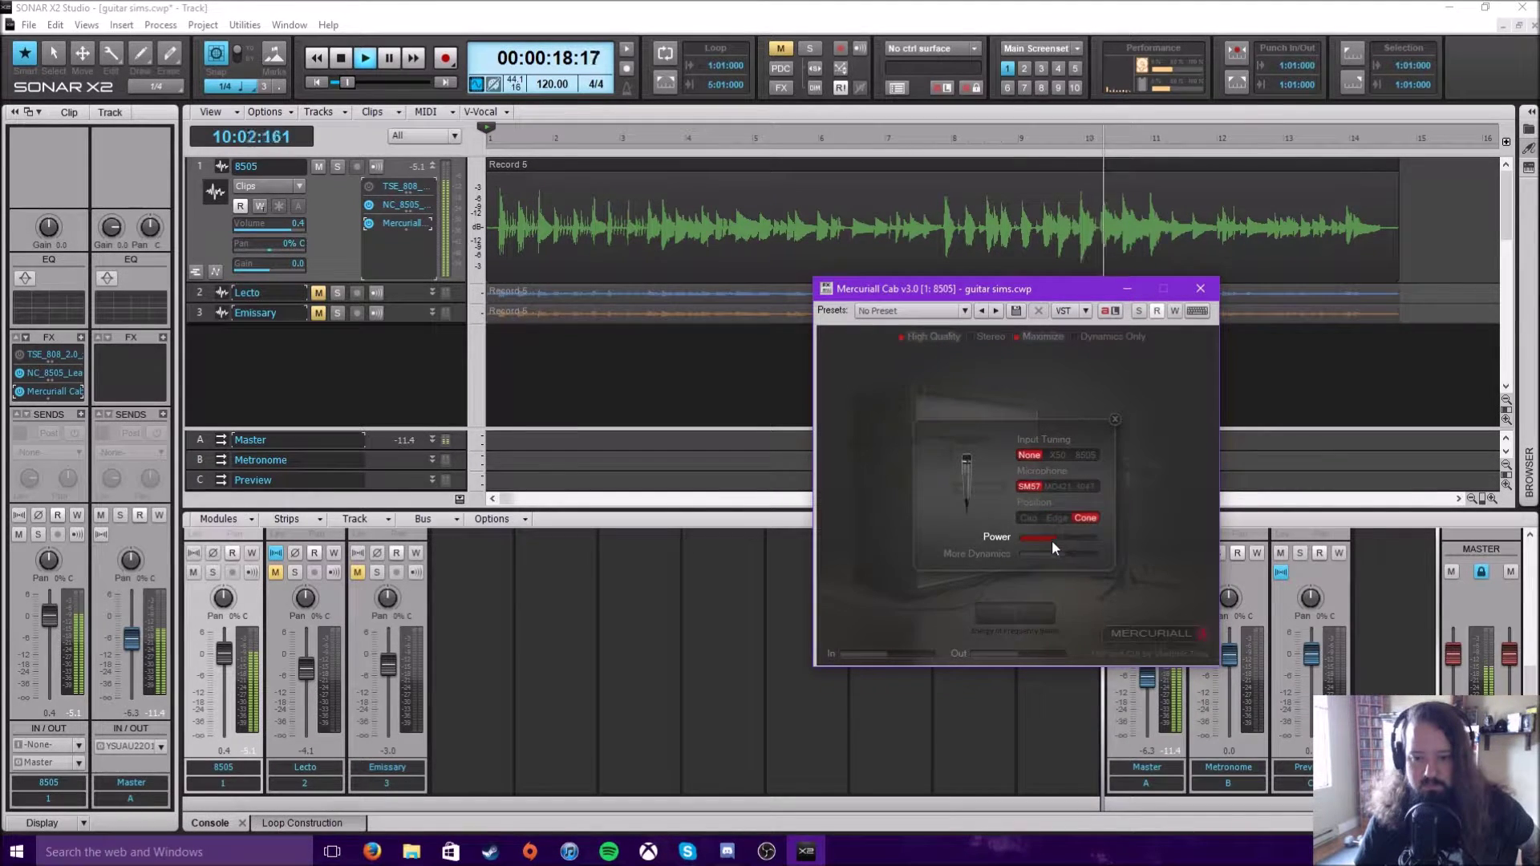
mouse_move(1049, 537)
mouse_down()
mouse_move(1102, 541)
mouse_move(1062, 538)
mouse_move(1090, 555)
mouse_move(1033, 548)
mouse_move(1057, 560)
mouse_up()
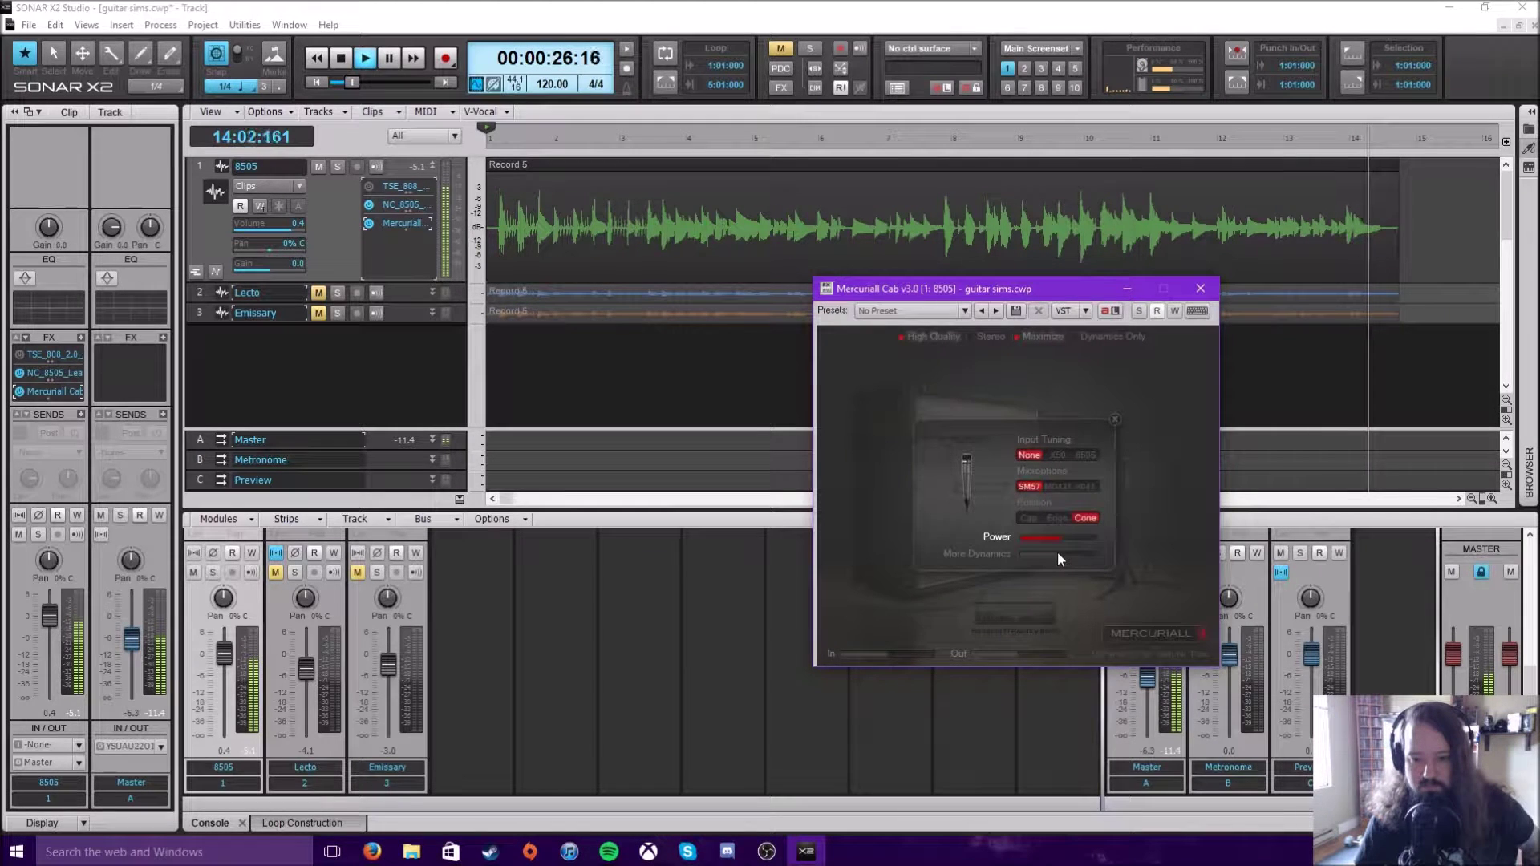
click(1056, 519)
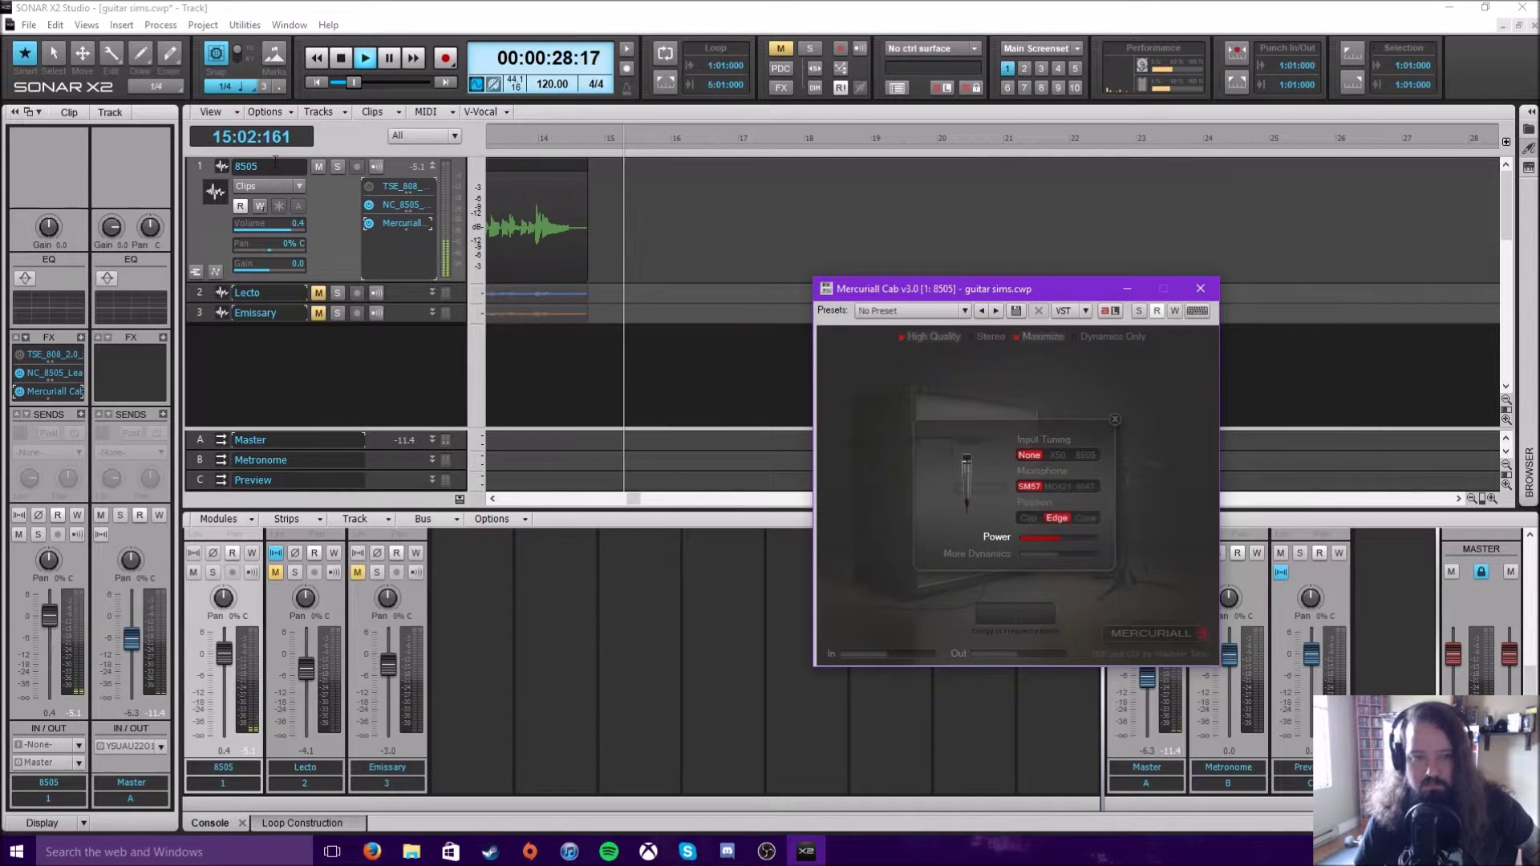
click(341, 59)
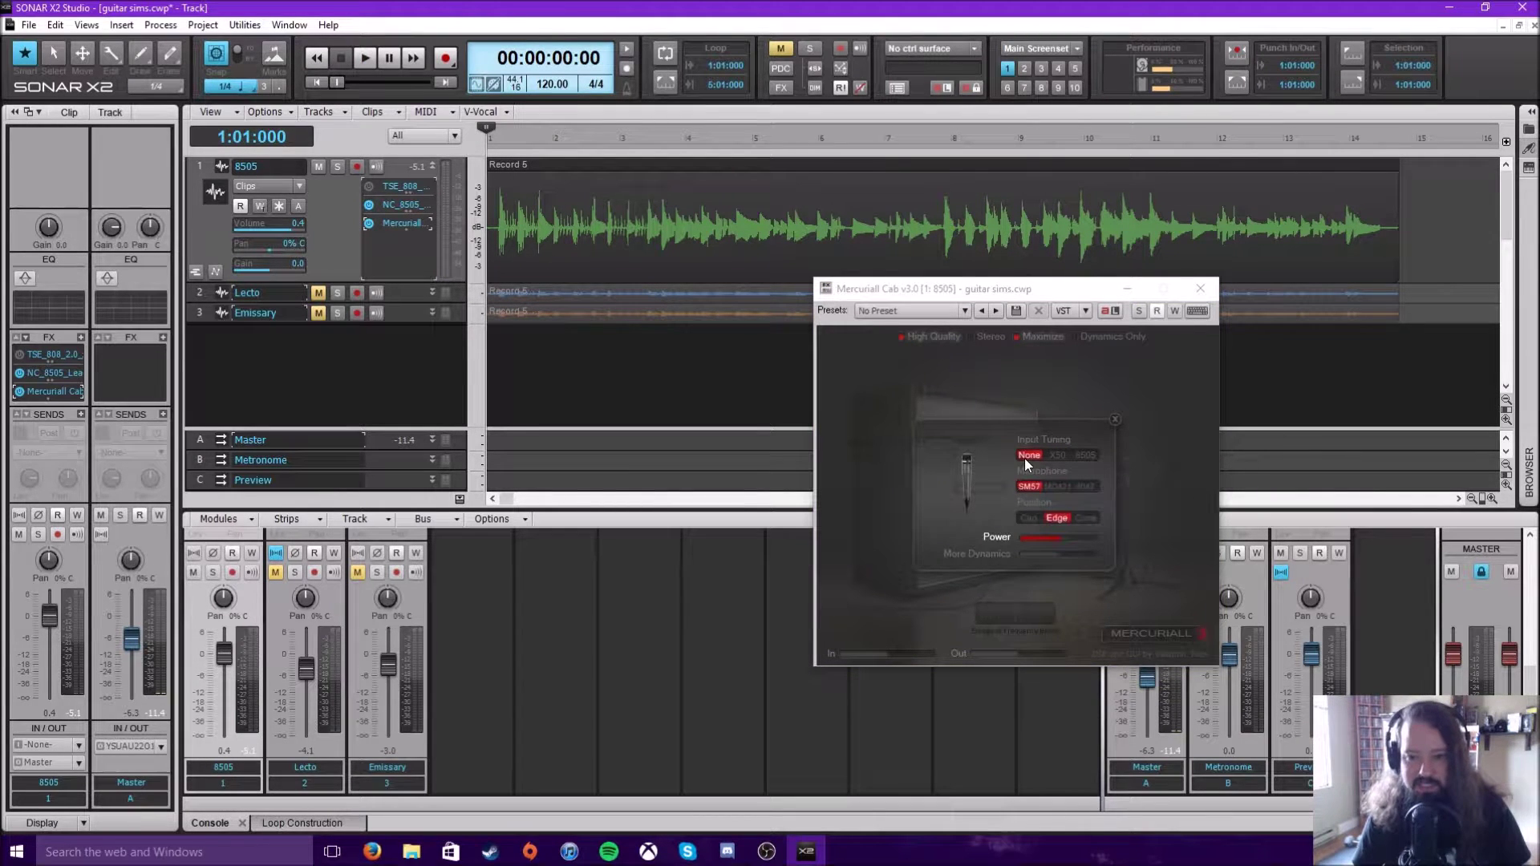
Collapse the 8505 track and clone it once with its events, properties, effects and sends, starting at track 2
click(432, 166)
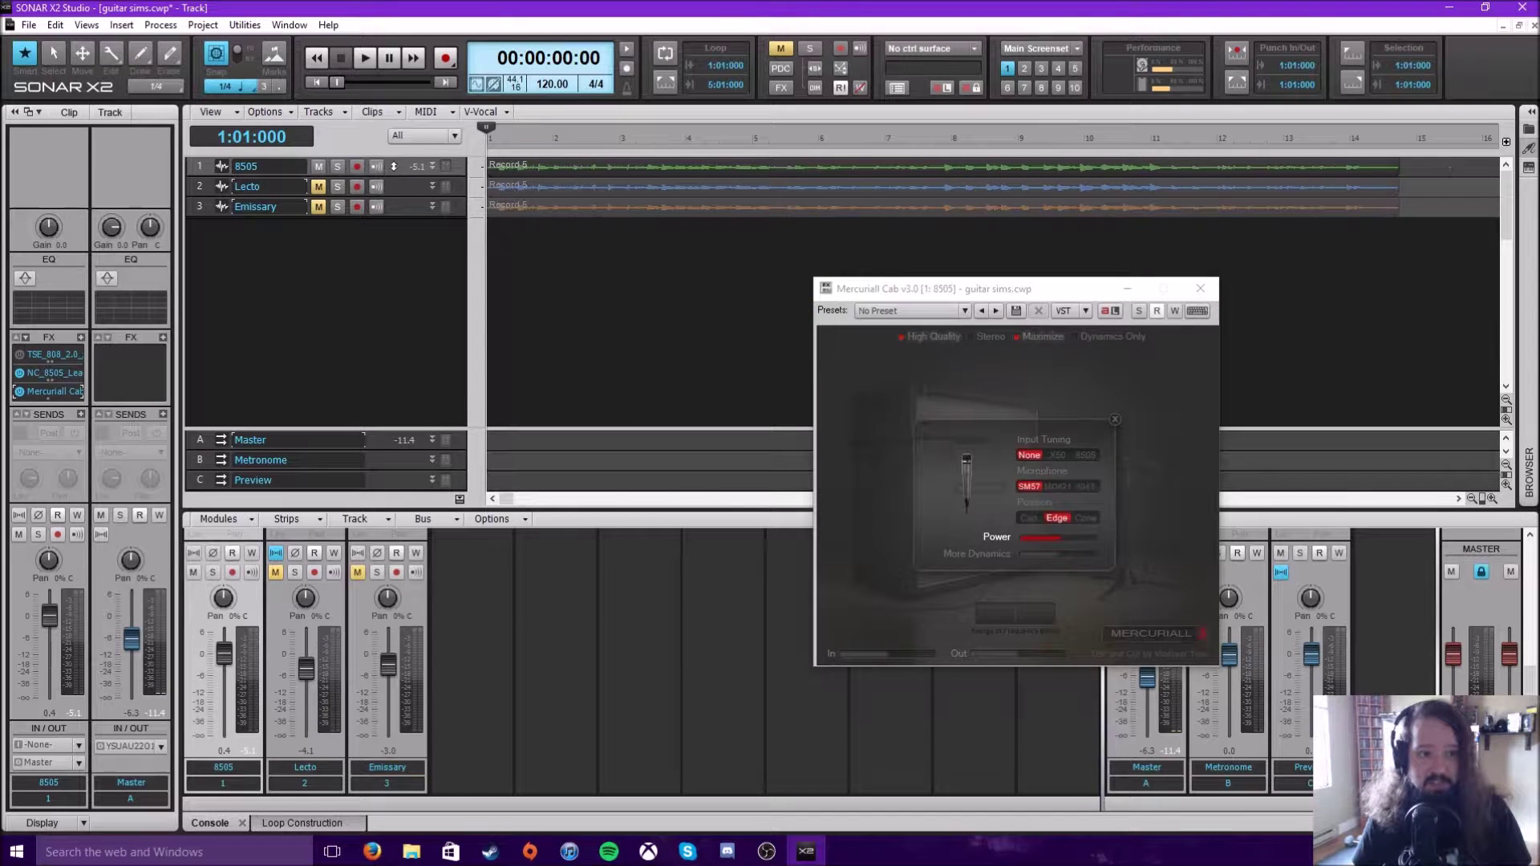
right_click(206, 165)
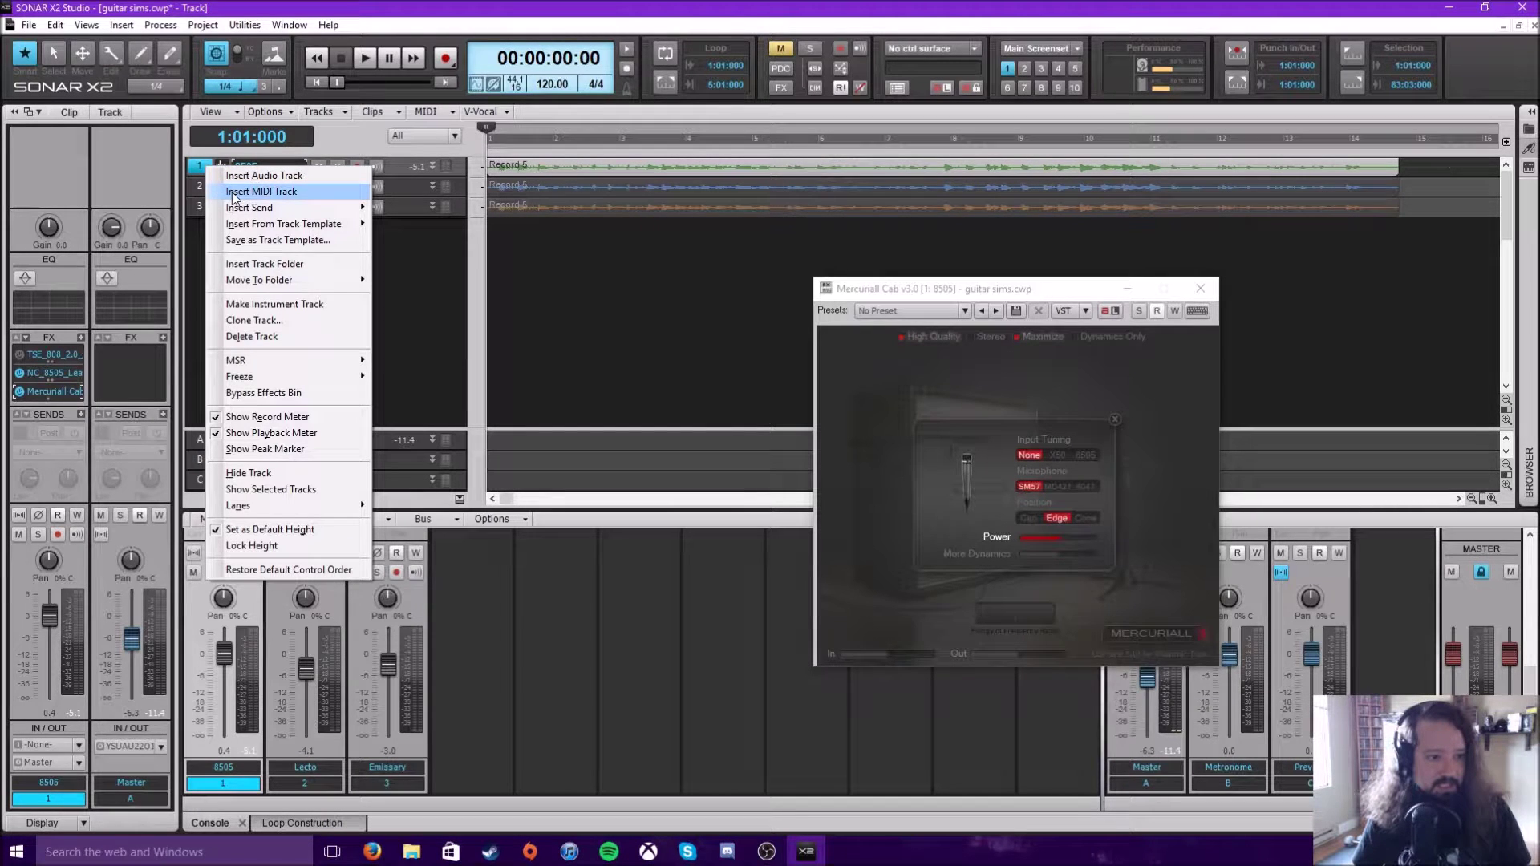
click(254, 320)
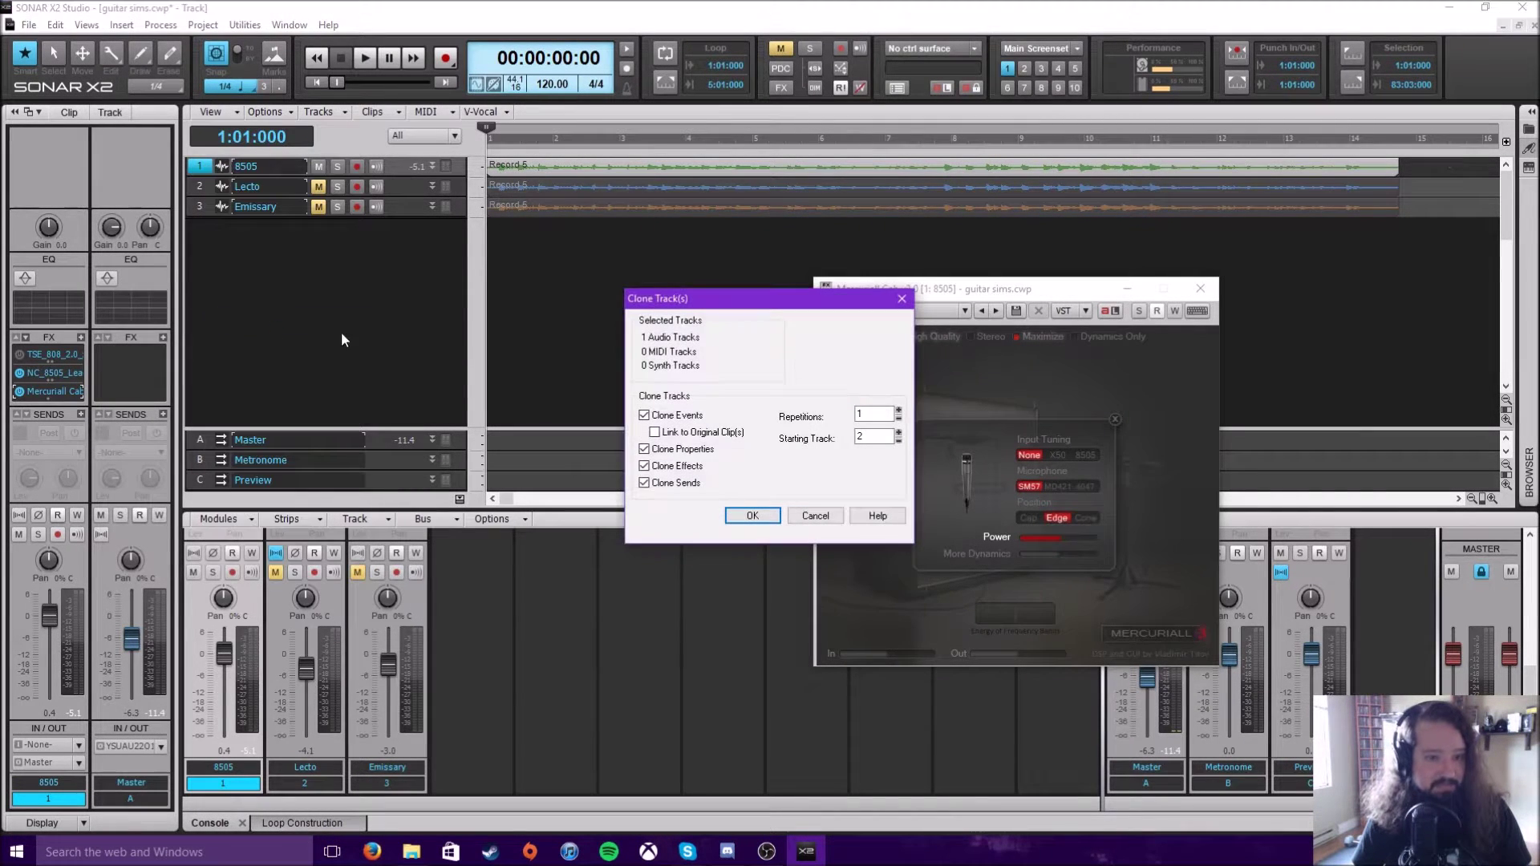
click(753, 515)
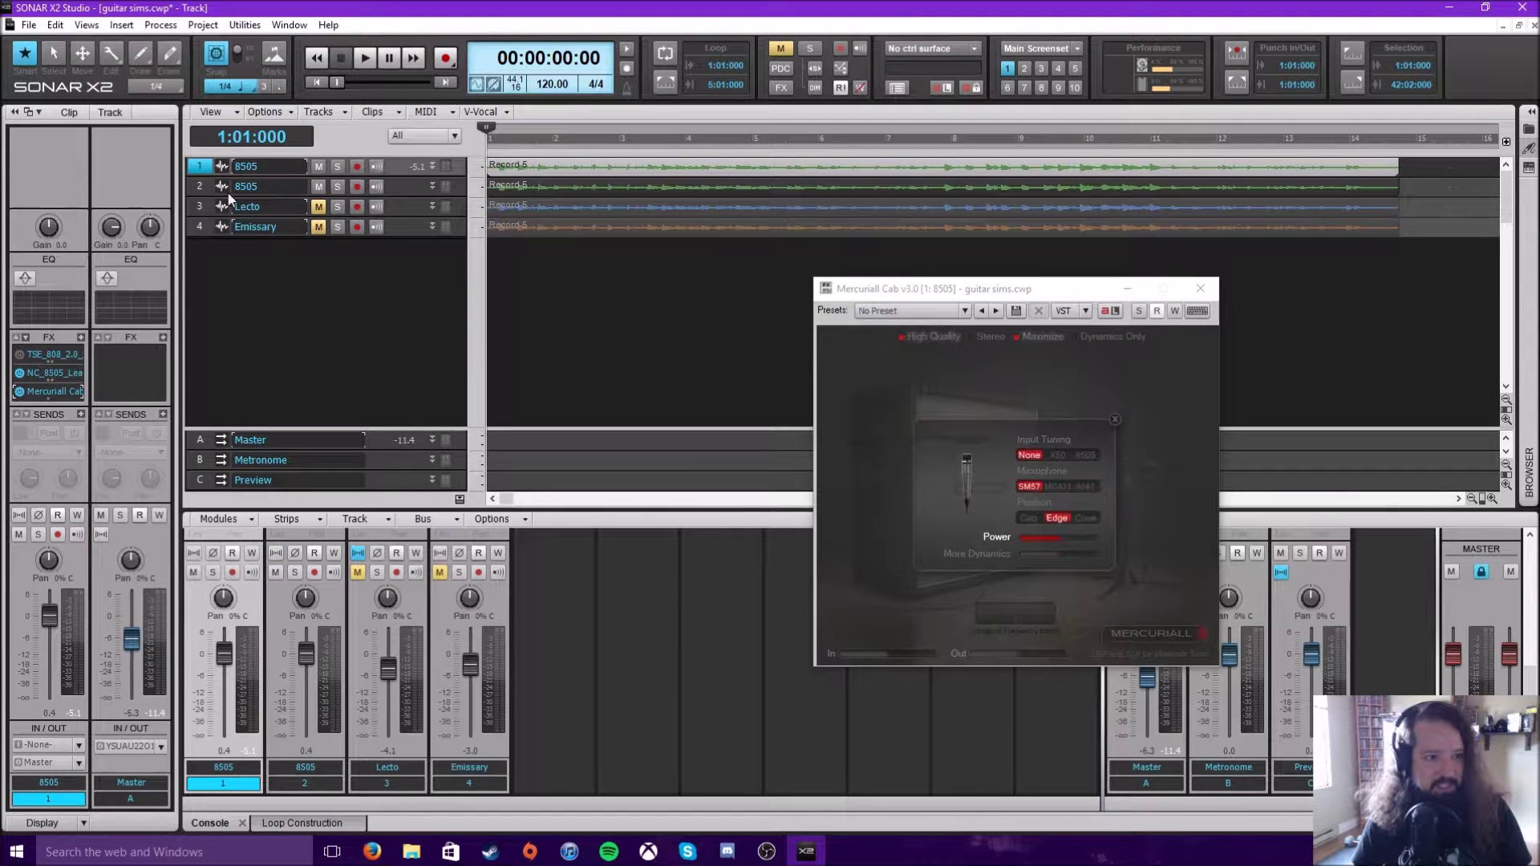
Open the cloned track's Mercuriall Cab beside the original's and set its microphone to MD421 and position to Cap
click(431, 187)
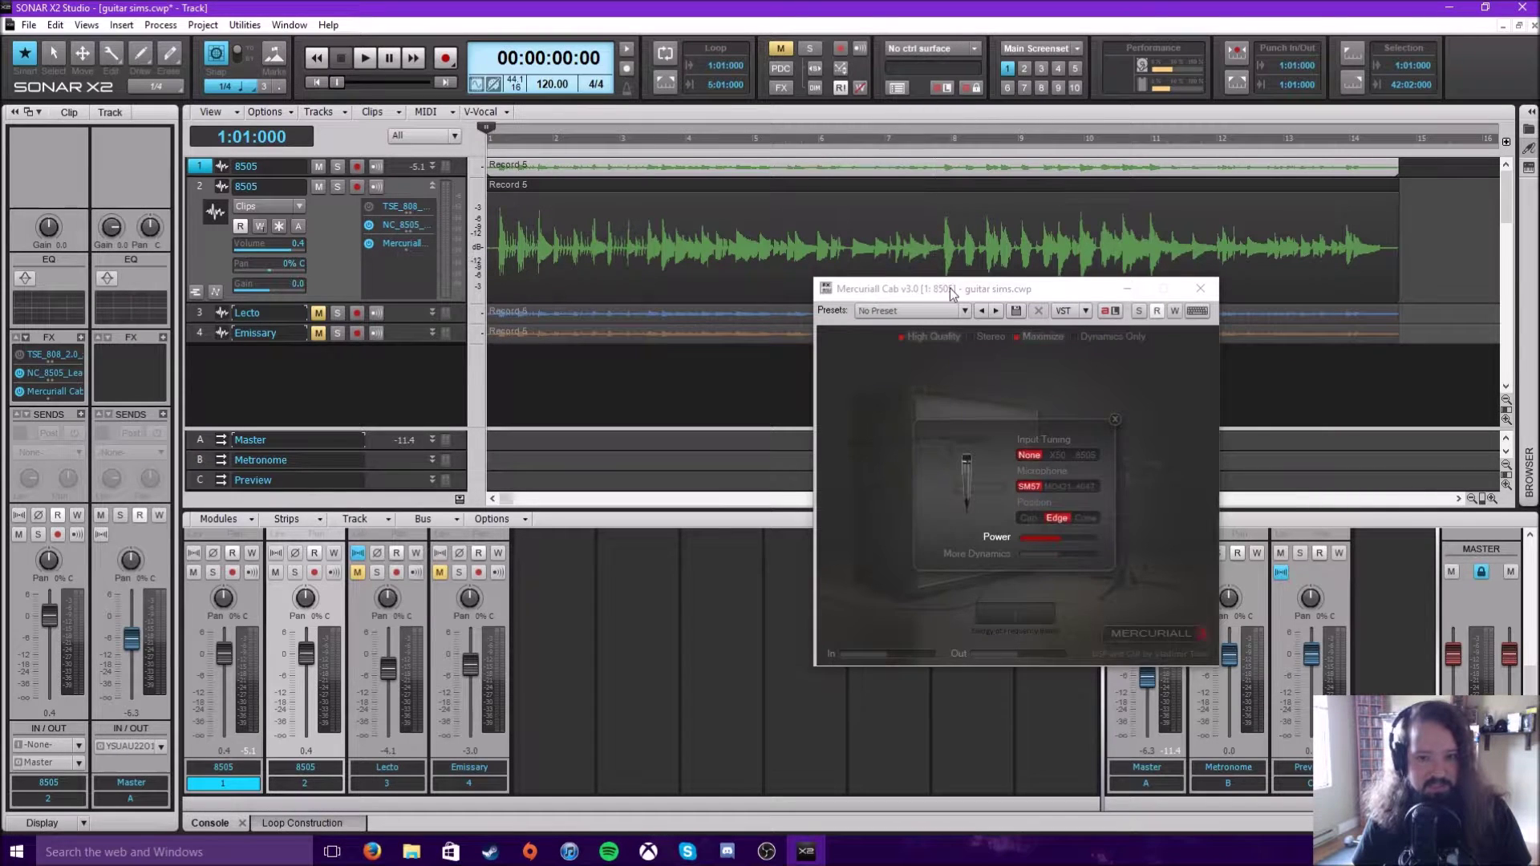
drag(951, 291, 686, 277)
double_click(384, 242)
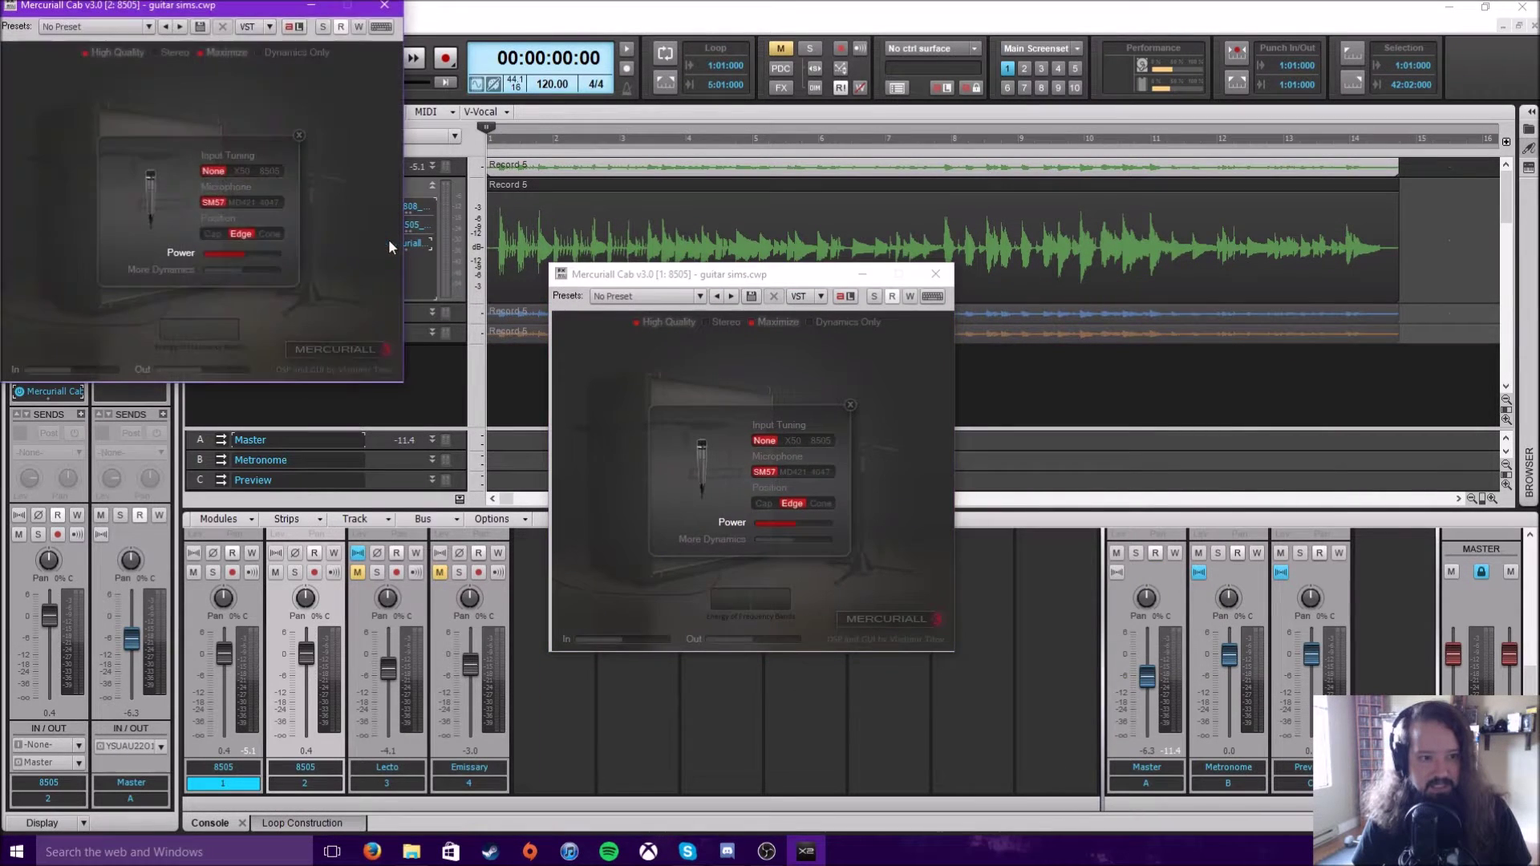
drag(200, 7, 1212, 268)
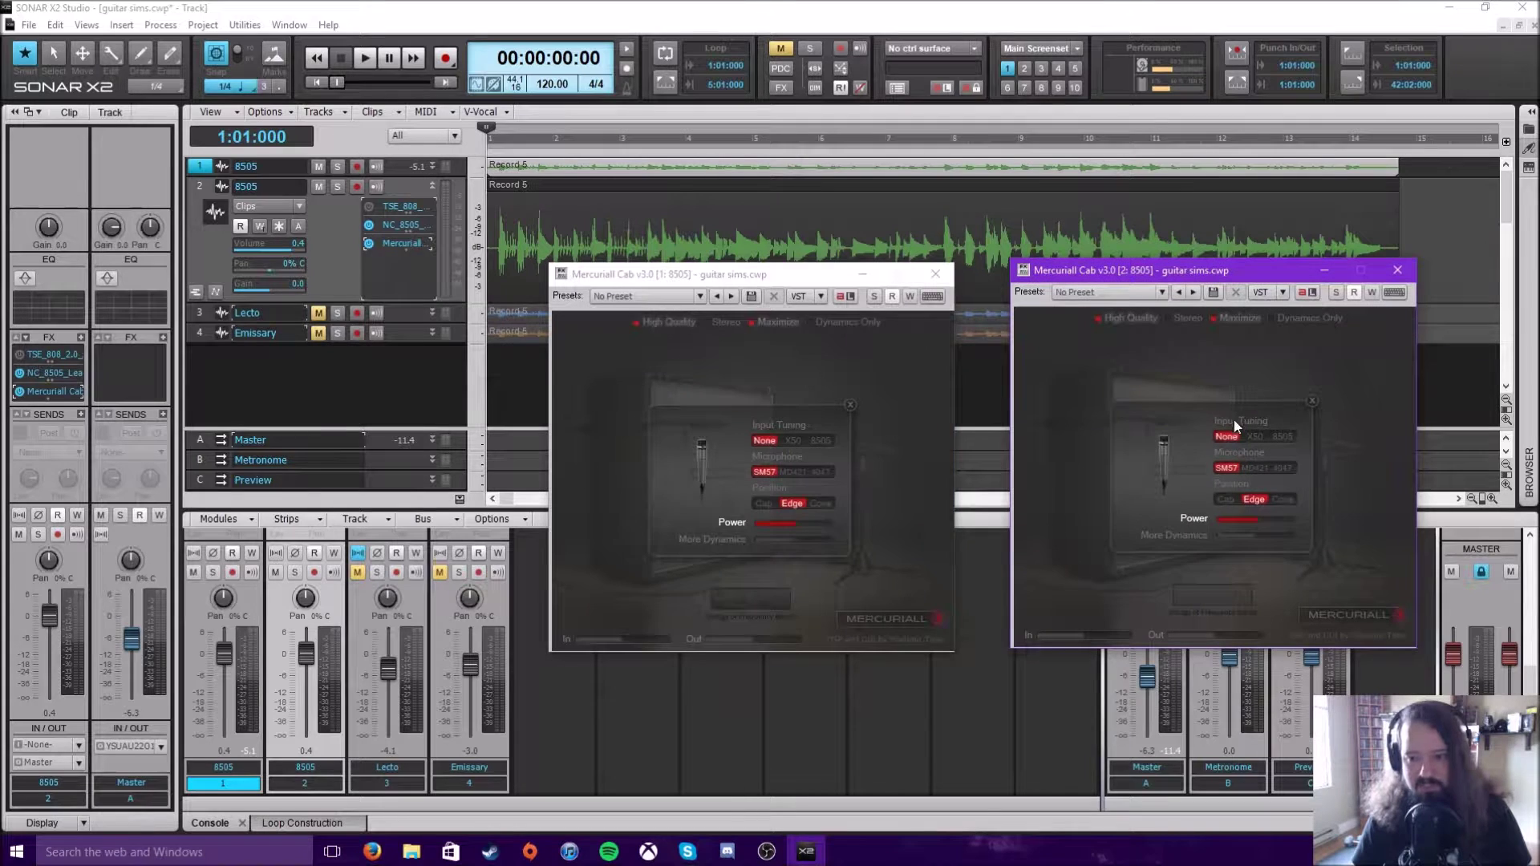
click(1248, 468)
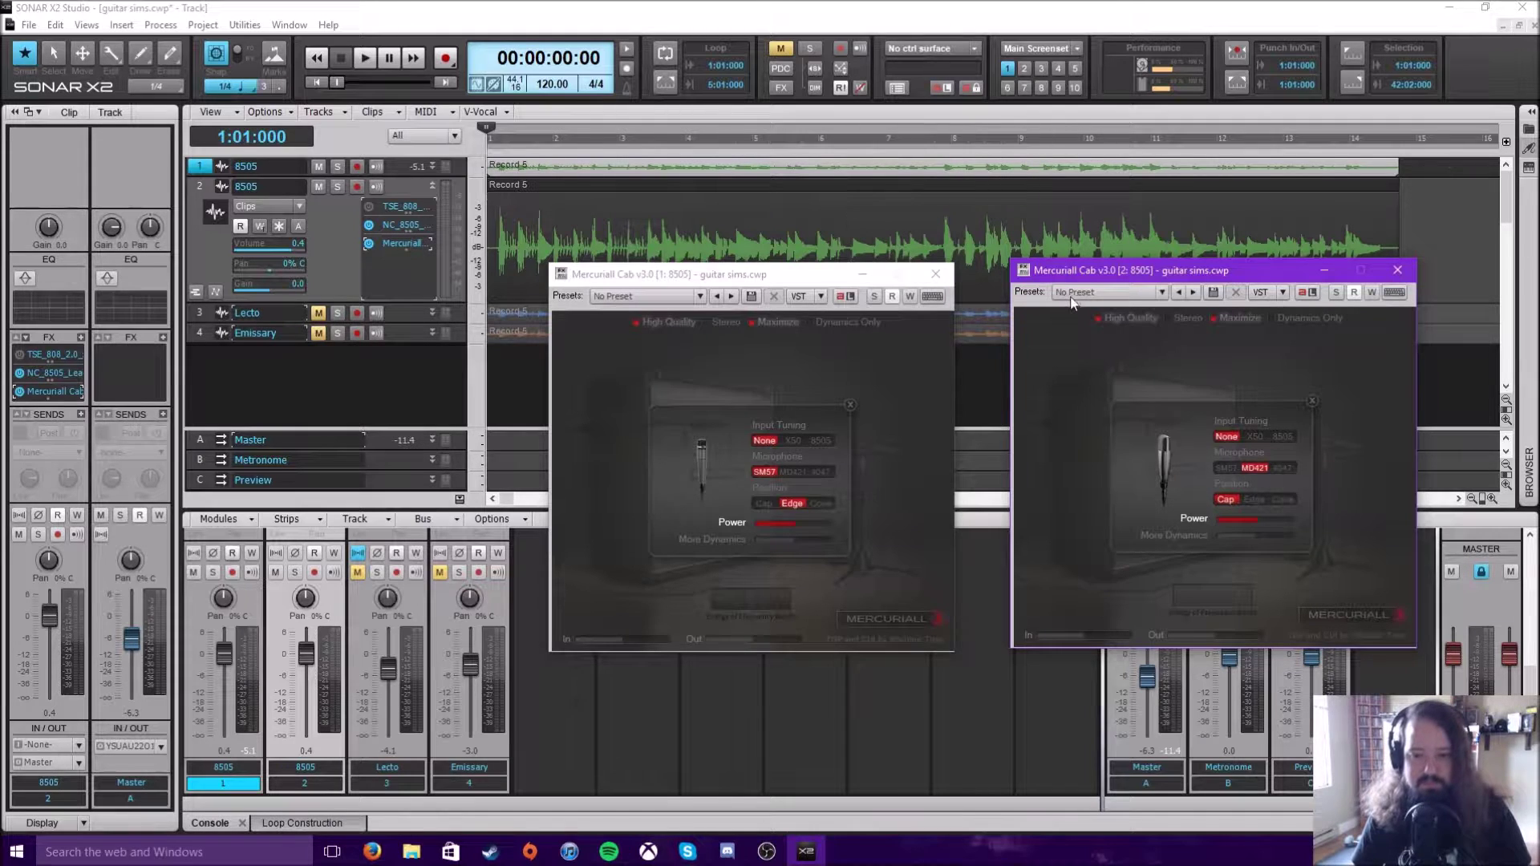
Arrange the two Mercuriall Cab windows side by side over the clips area, clear of the mixer console
drag(1072, 274, 1070, 314)
drag(836, 282, 840, 357)
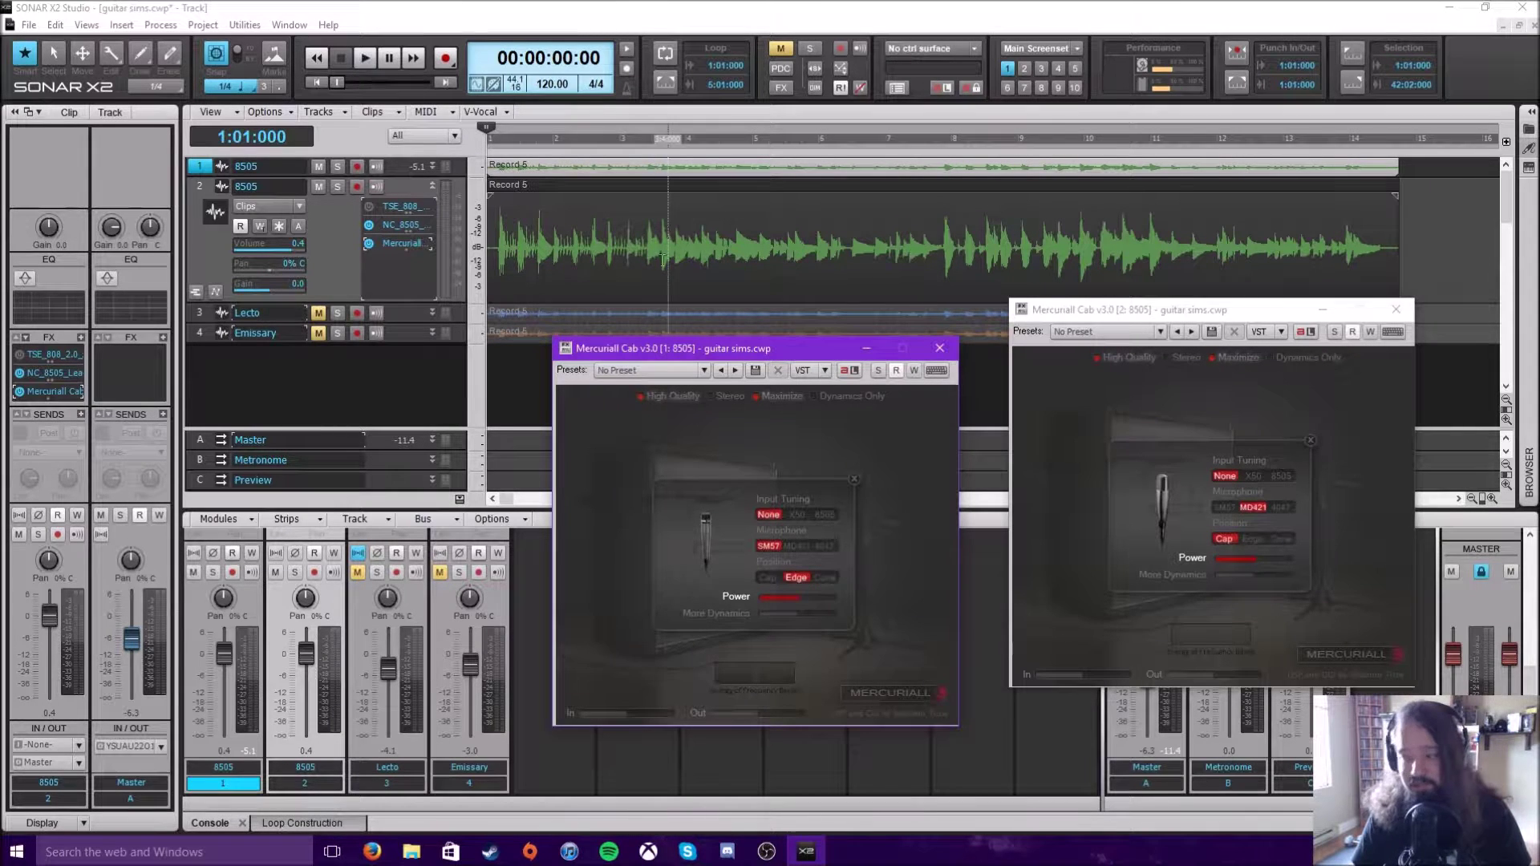
drag(718, 349, 693, 131)
drag(1119, 311, 1079, 135)
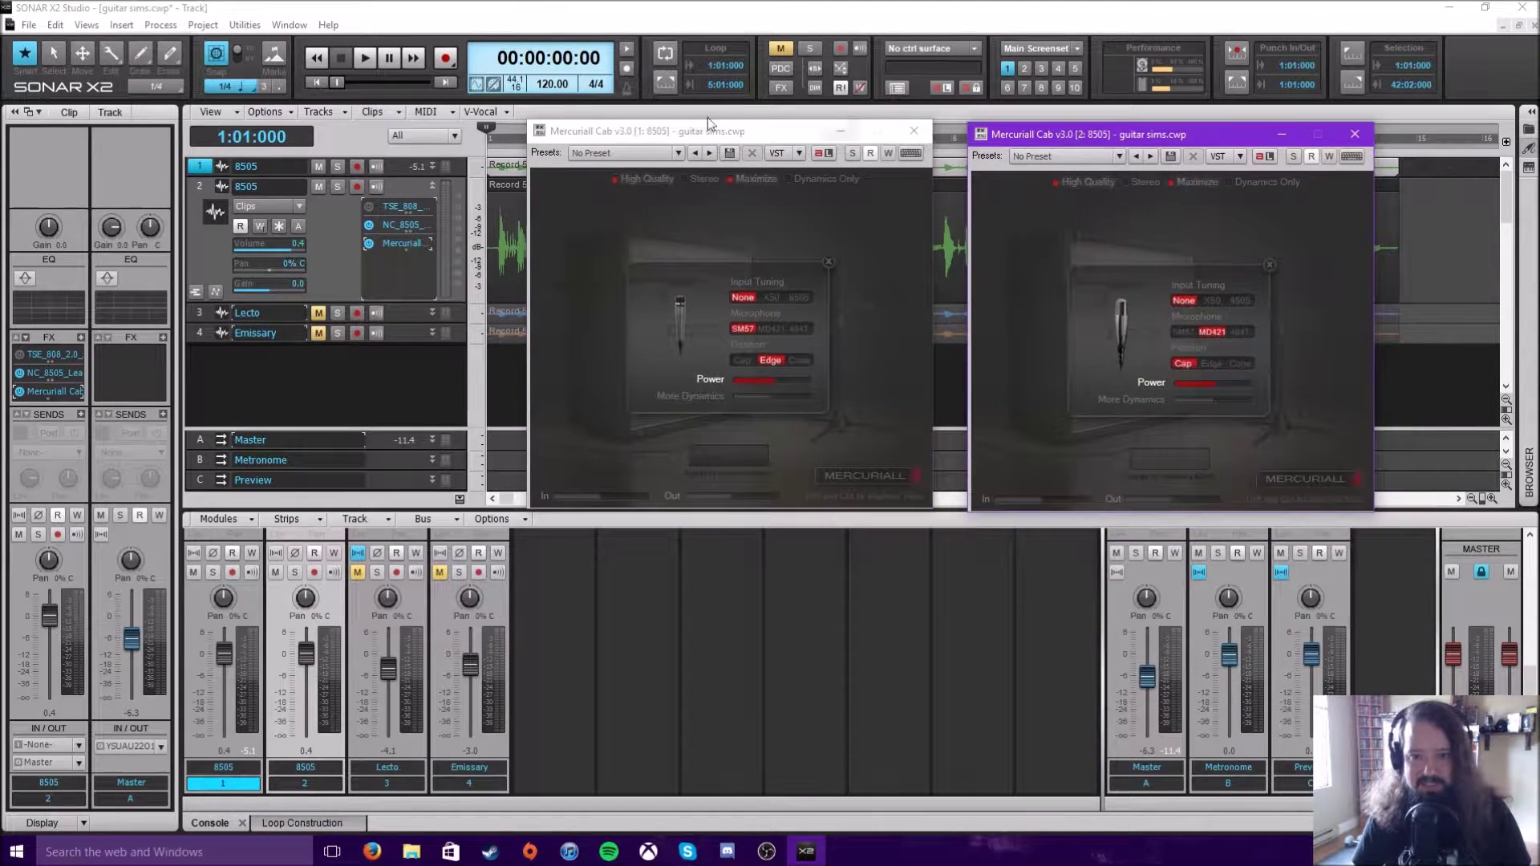
Play both 8505 tracks, mute and unmute the clone and the original in turn to compare their microphones, and stop playback
click(366, 61)
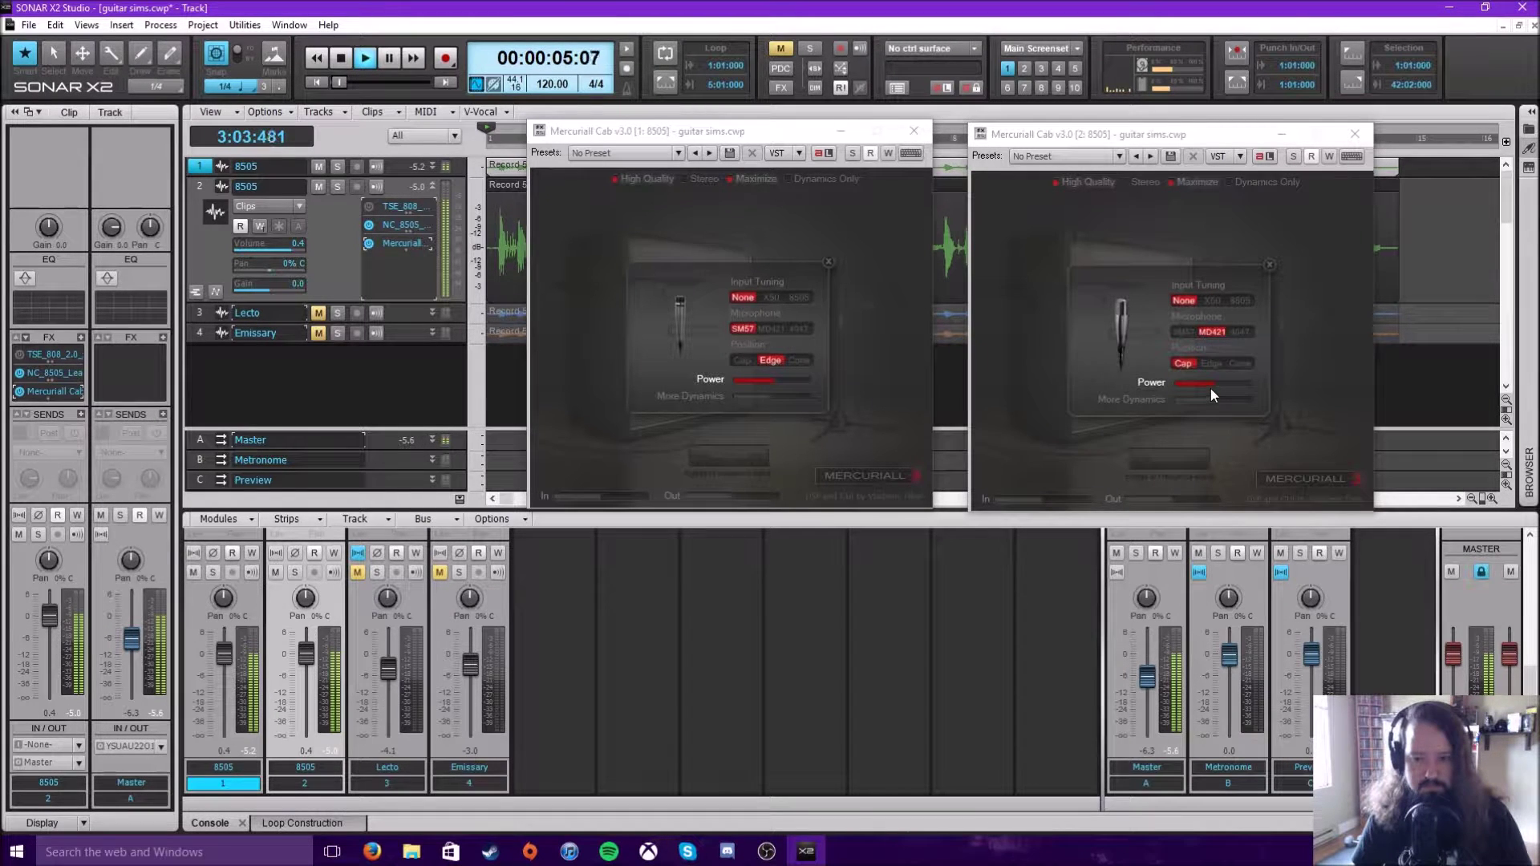
click(320, 184)
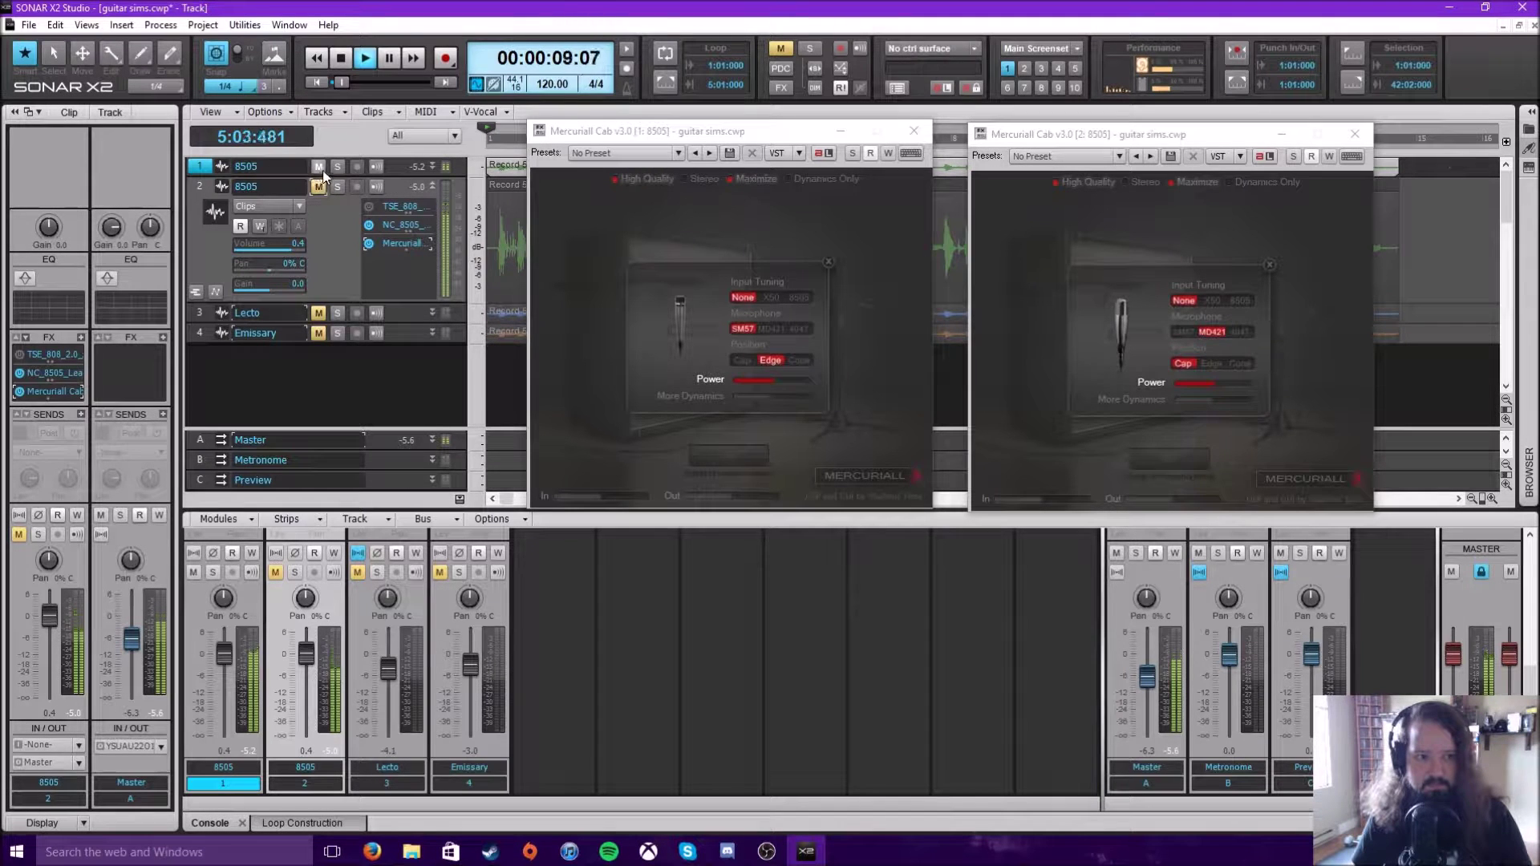
click(320, 184)
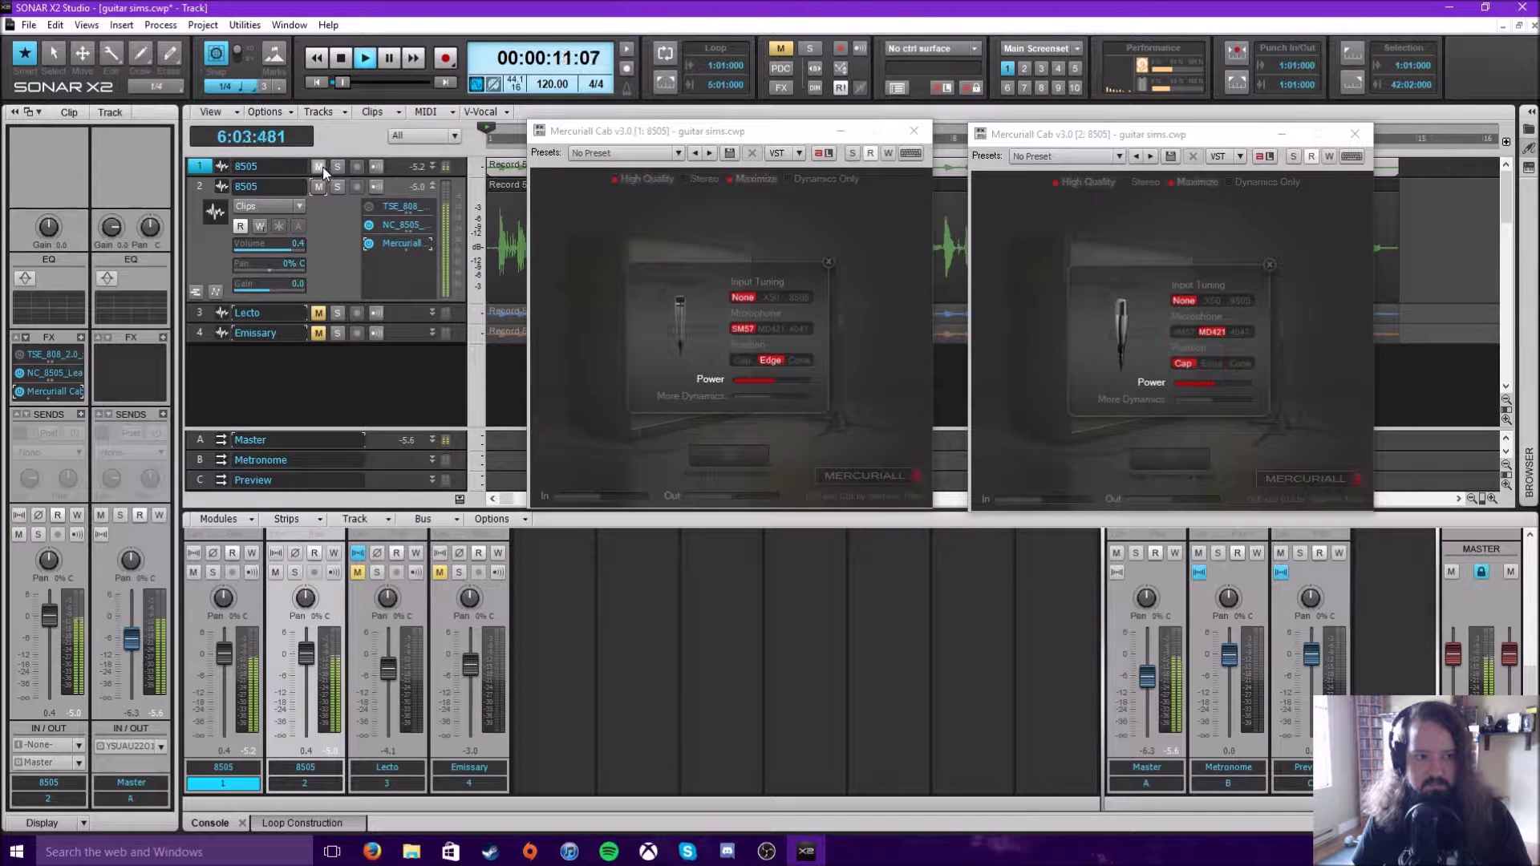
click(319, 167)
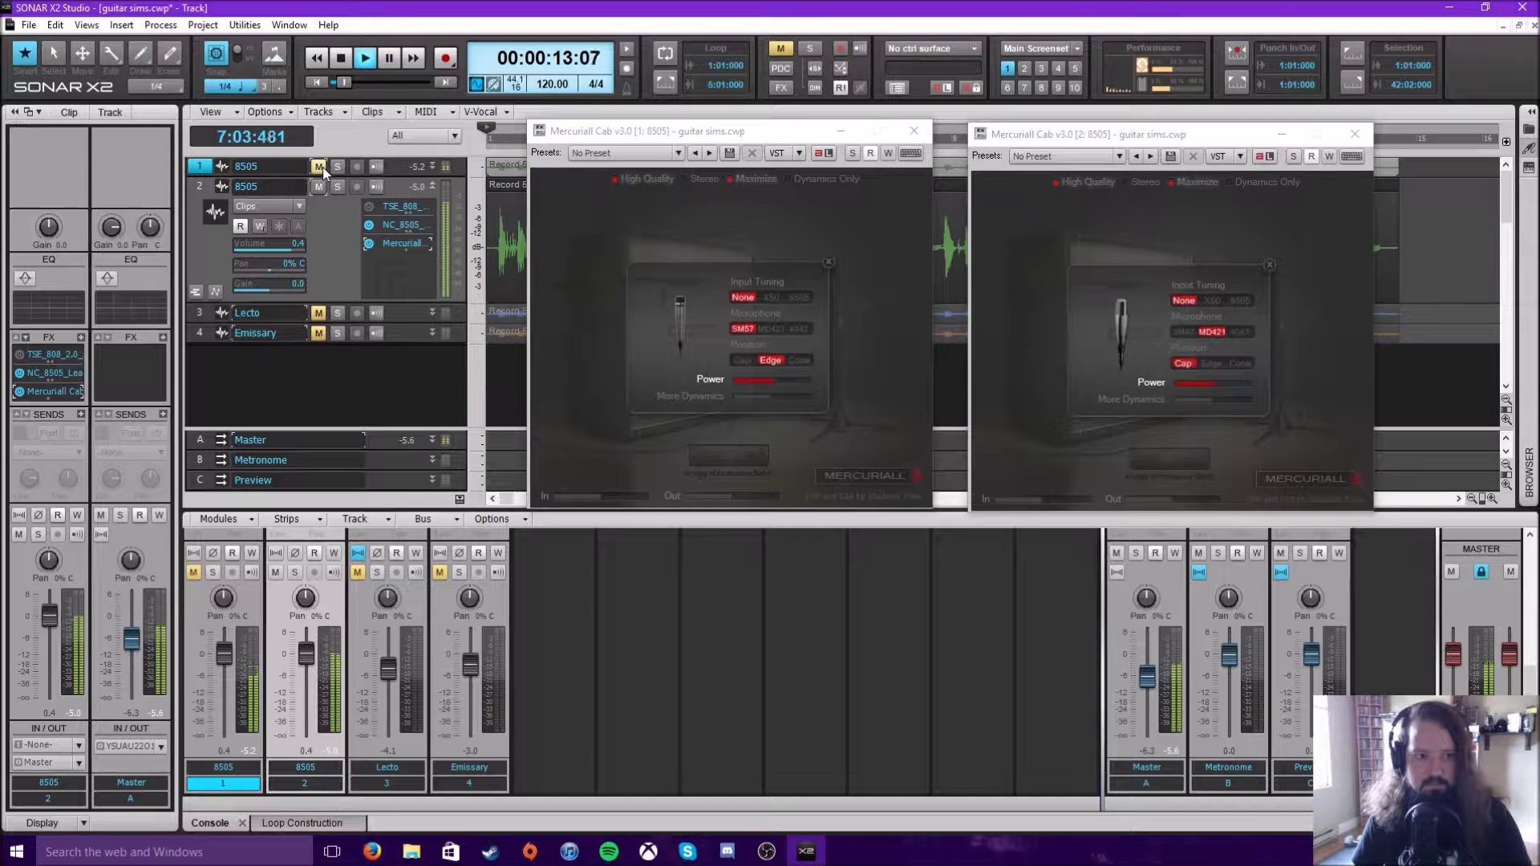
click(319, 167)
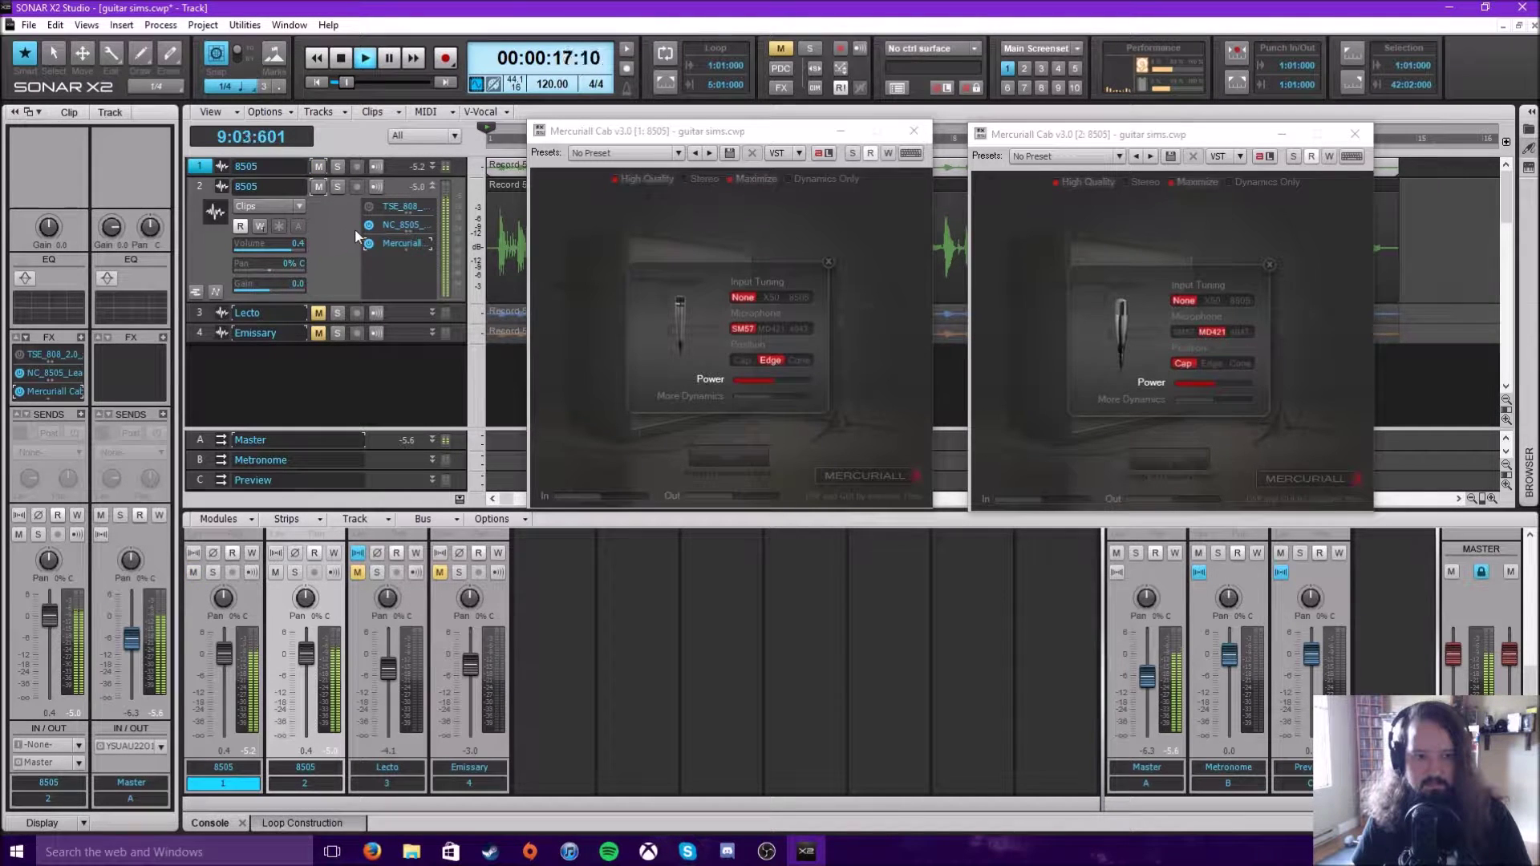
click(342, 58)
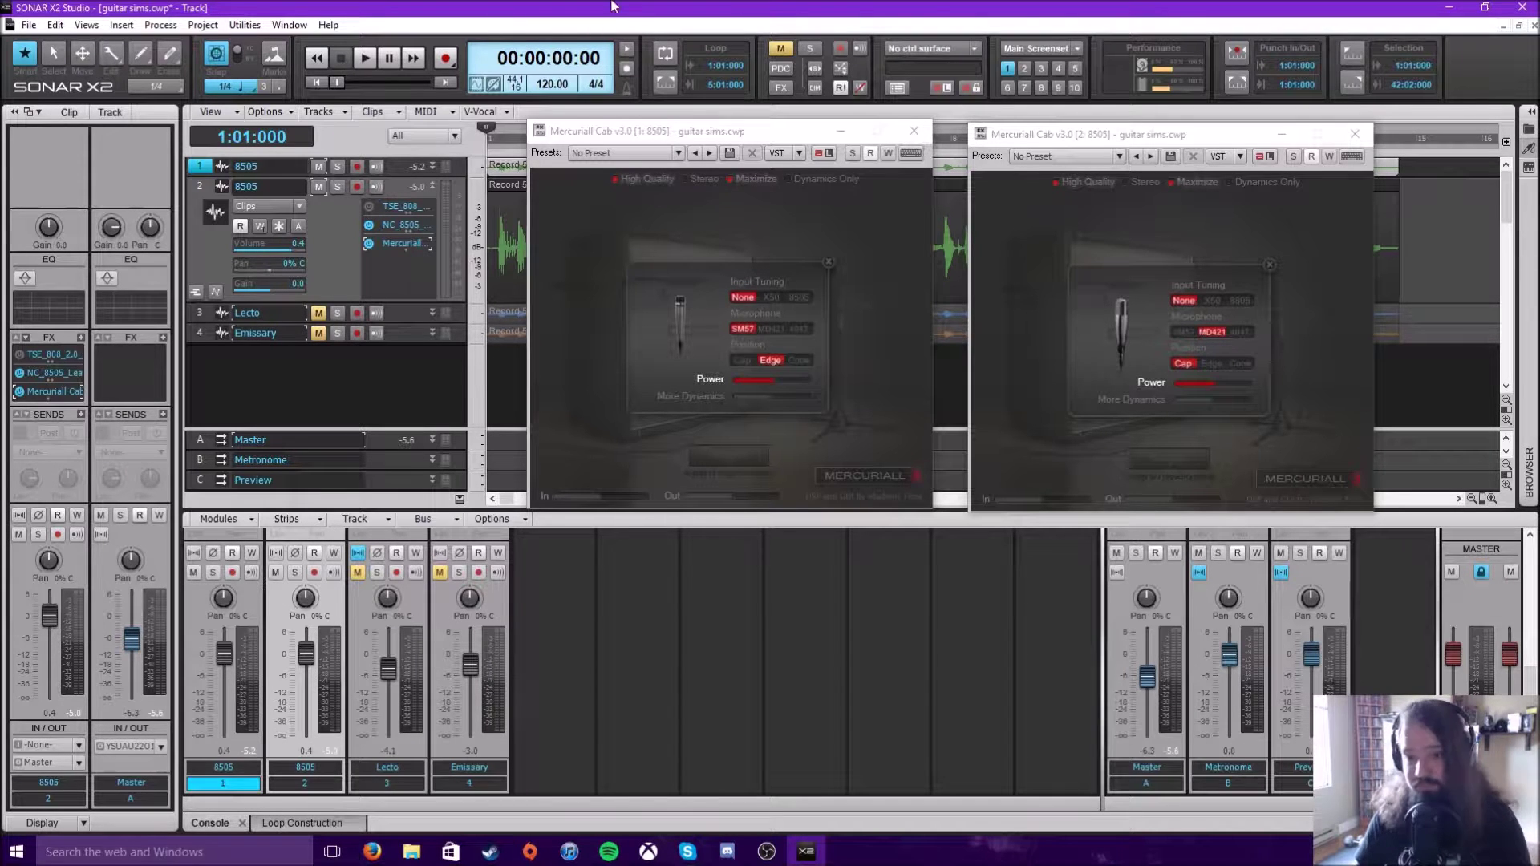
Set the clone's Mercuriall Cab to the SM57 microphone and Cone position, auditioning the other microphones during playback
click(1182, 332)
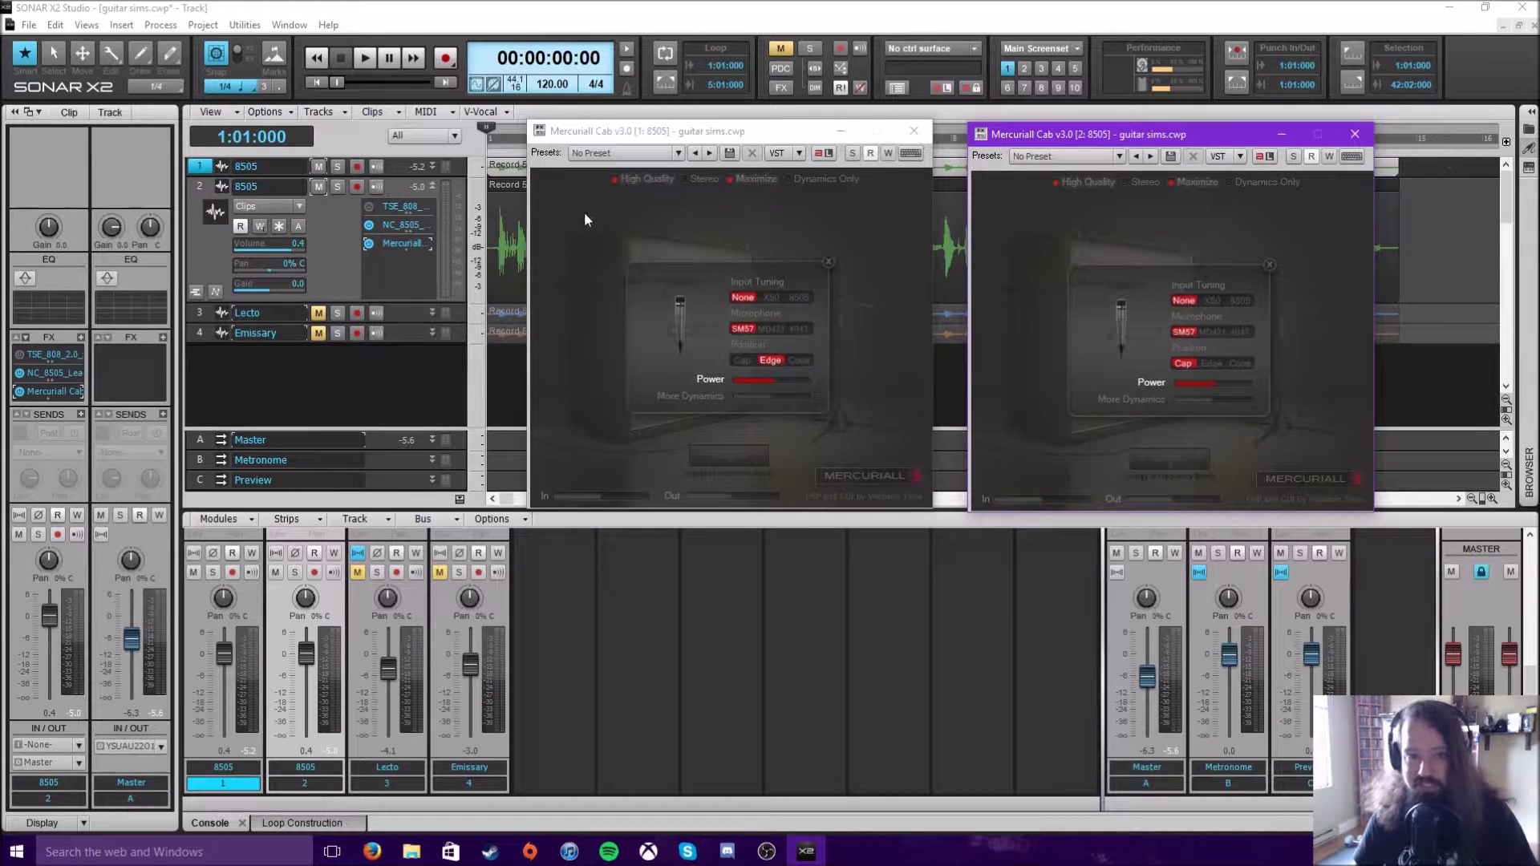
click(365, 58)
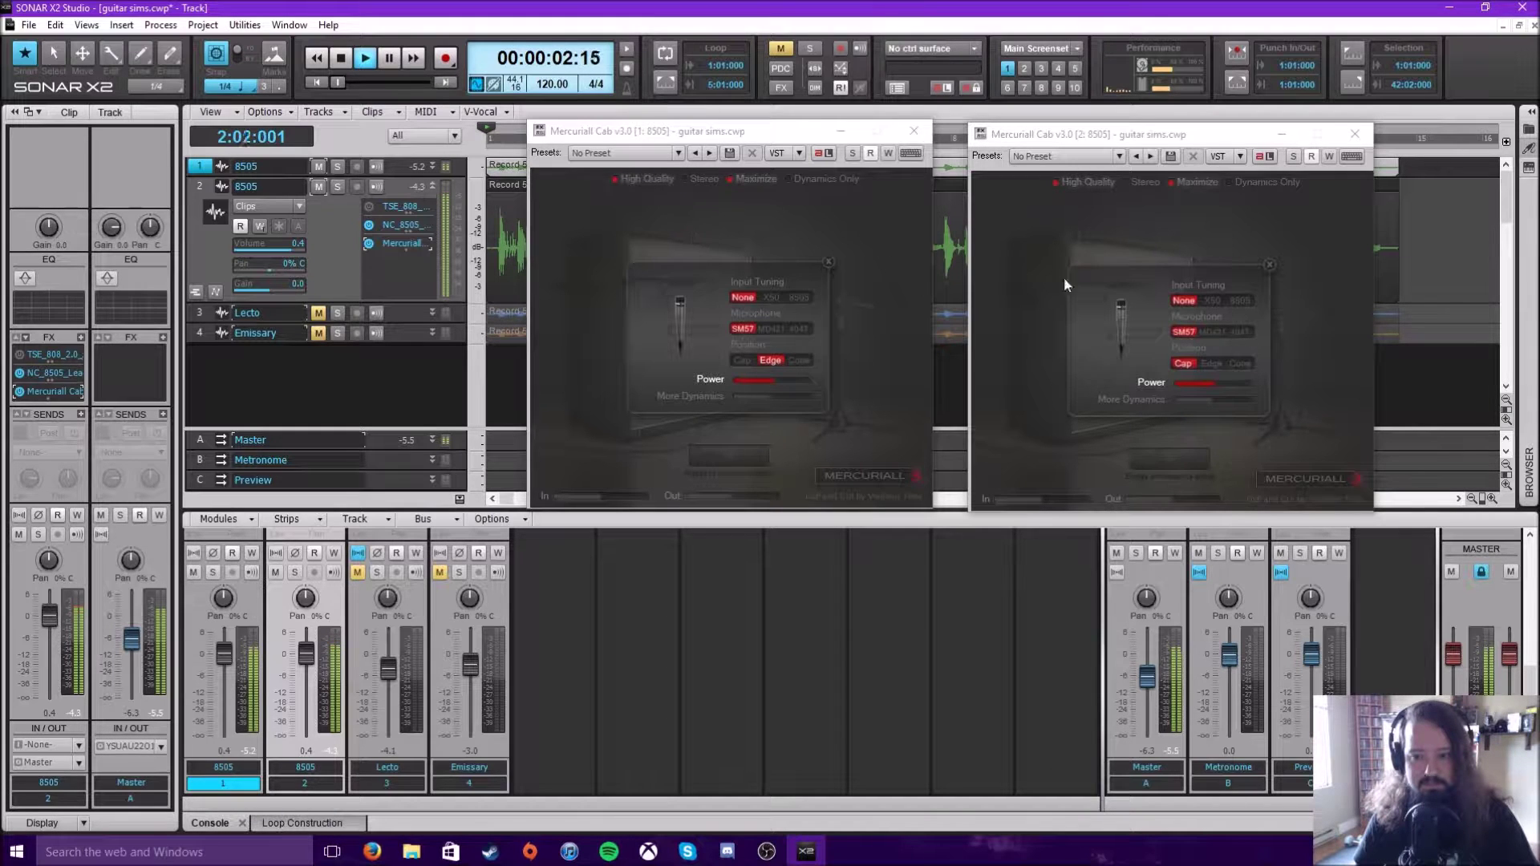
click(1245, 362)
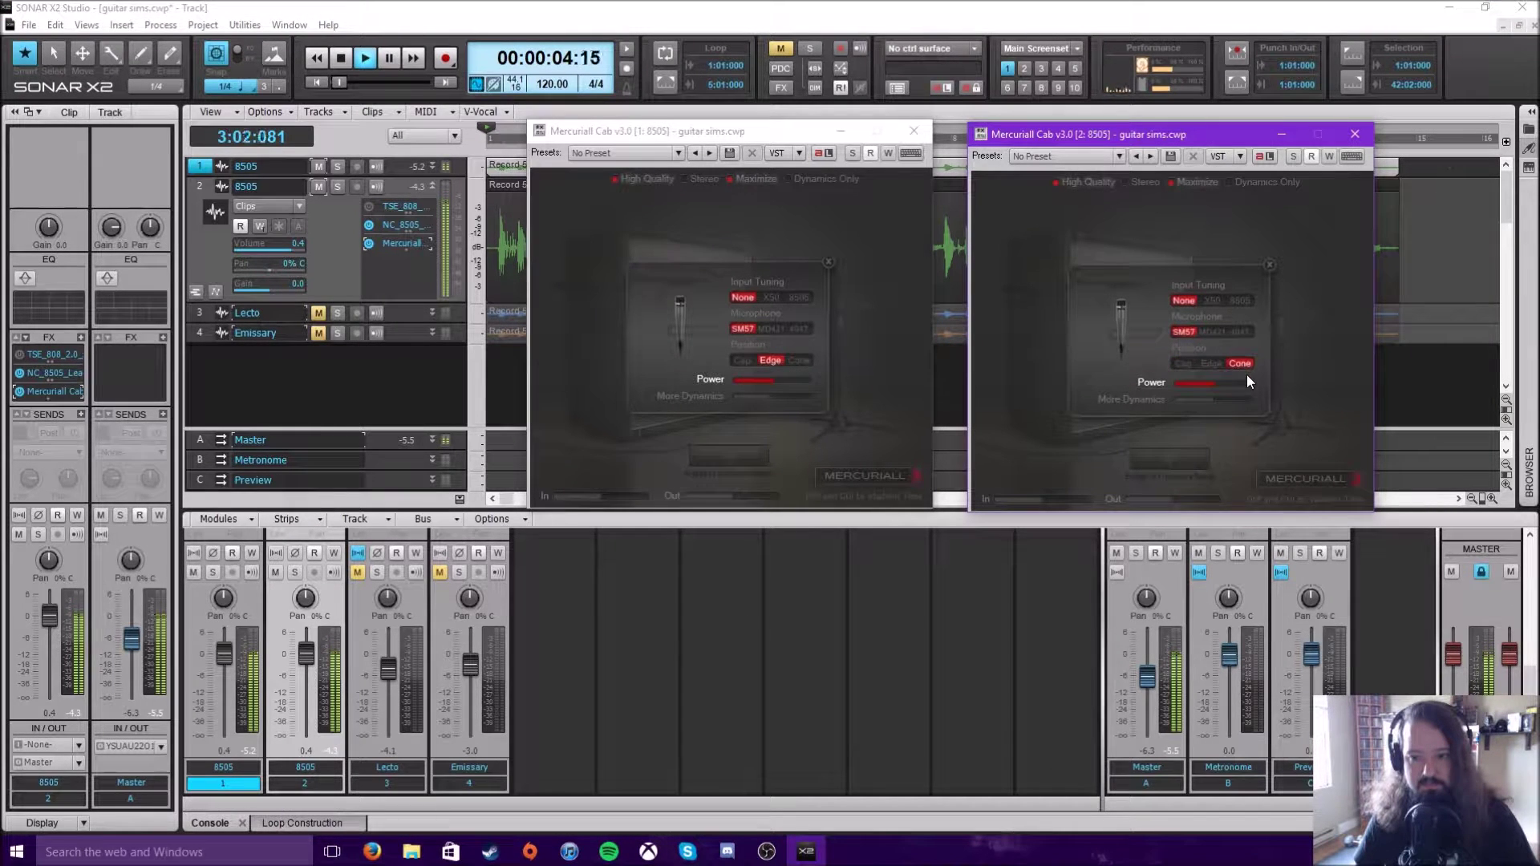
click(1215, 332)
click(1240, 331)
click(1182, 331)
Audition another input tuning and the Cap position on the clone's cab, return to None and Cone, and stop playback
click(1212, 300)
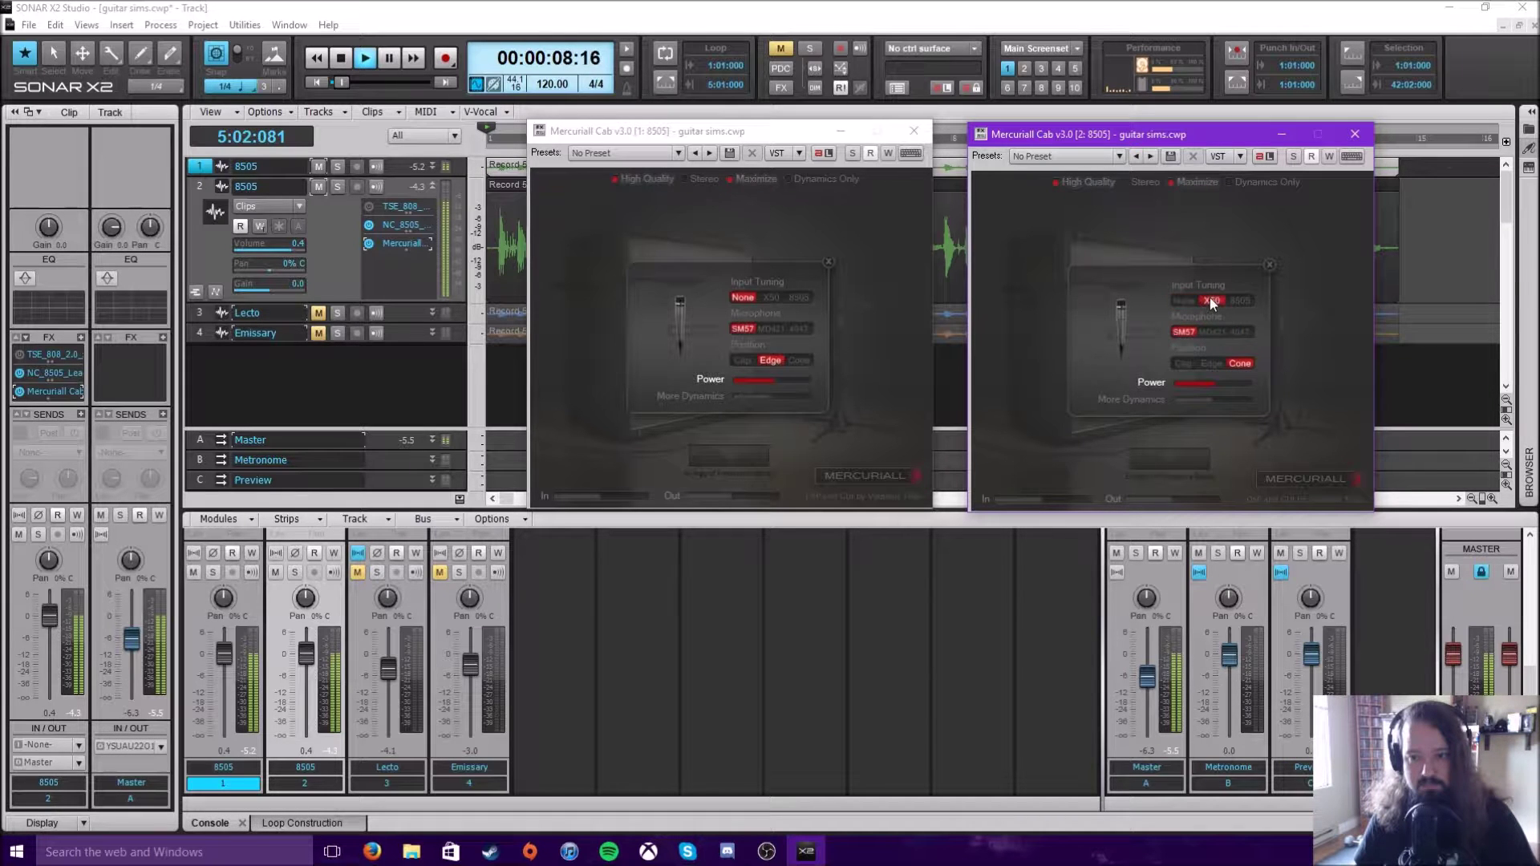
click(1186, 302)
click(1190, 362)
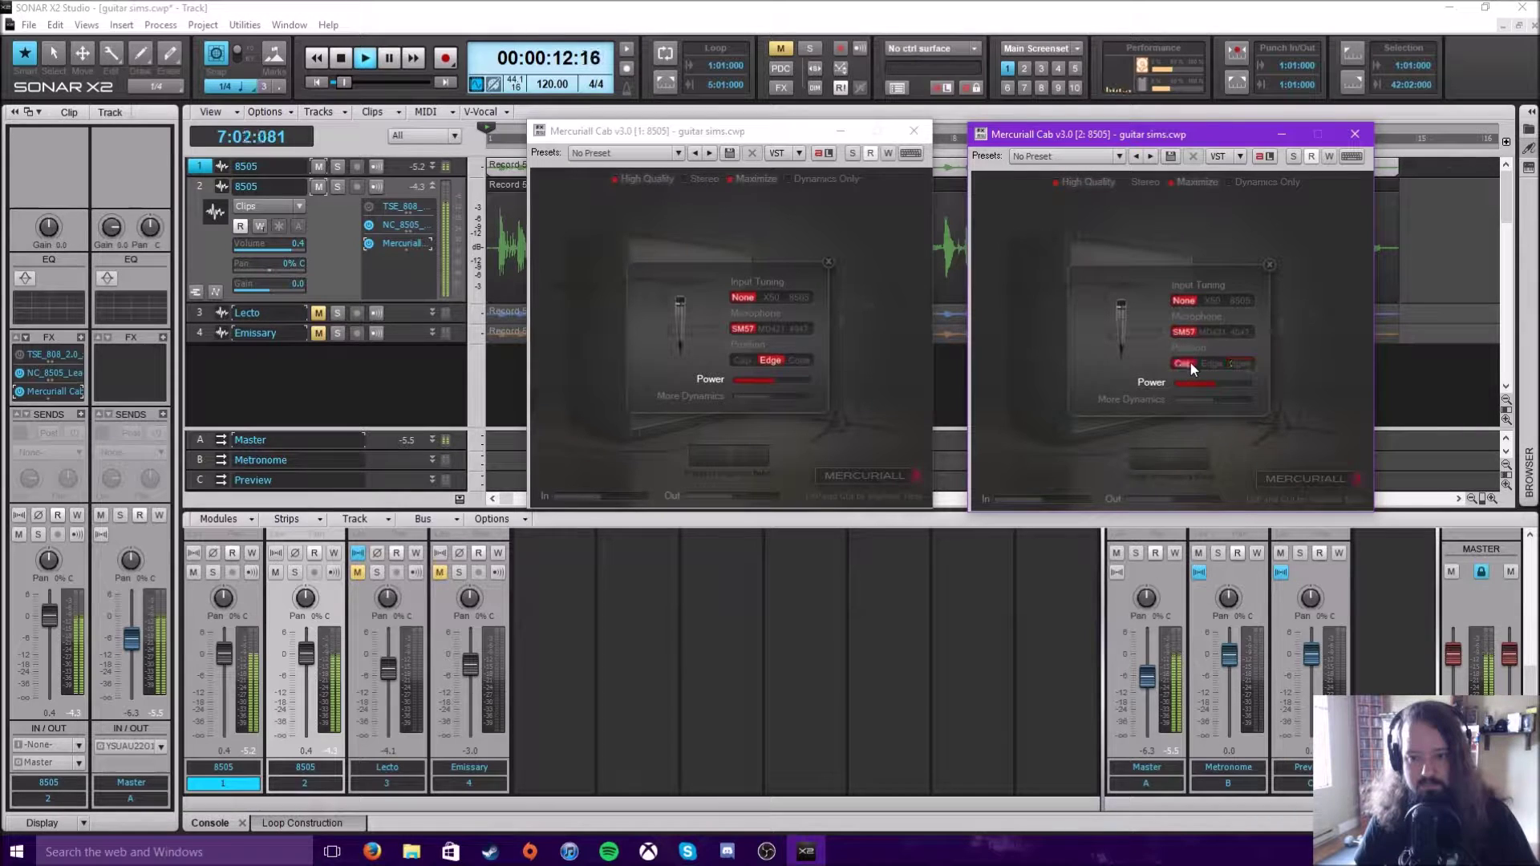
click(1233, 363)
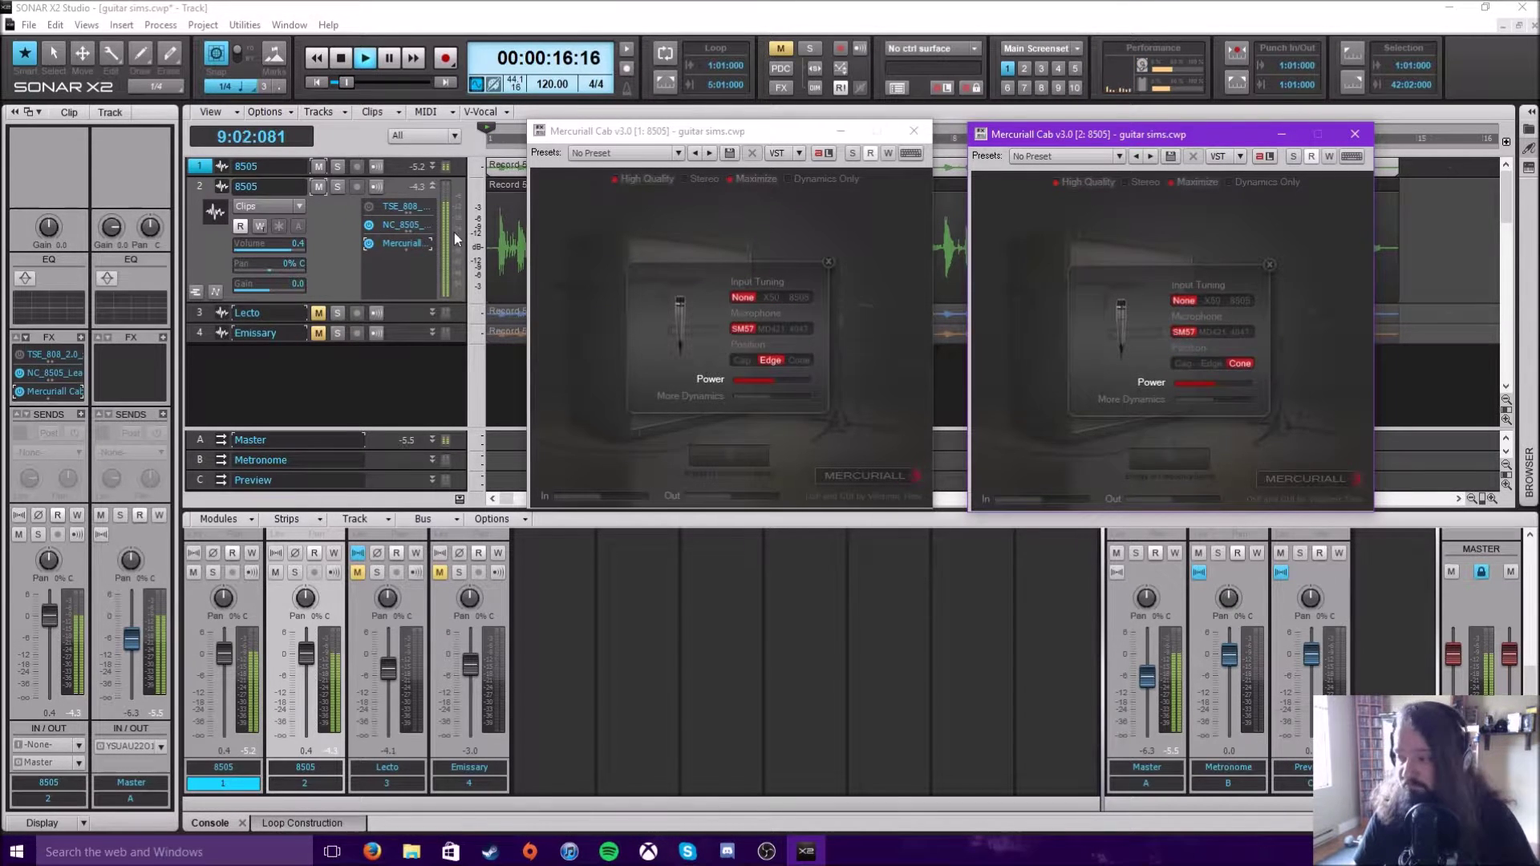
click(340, 59)
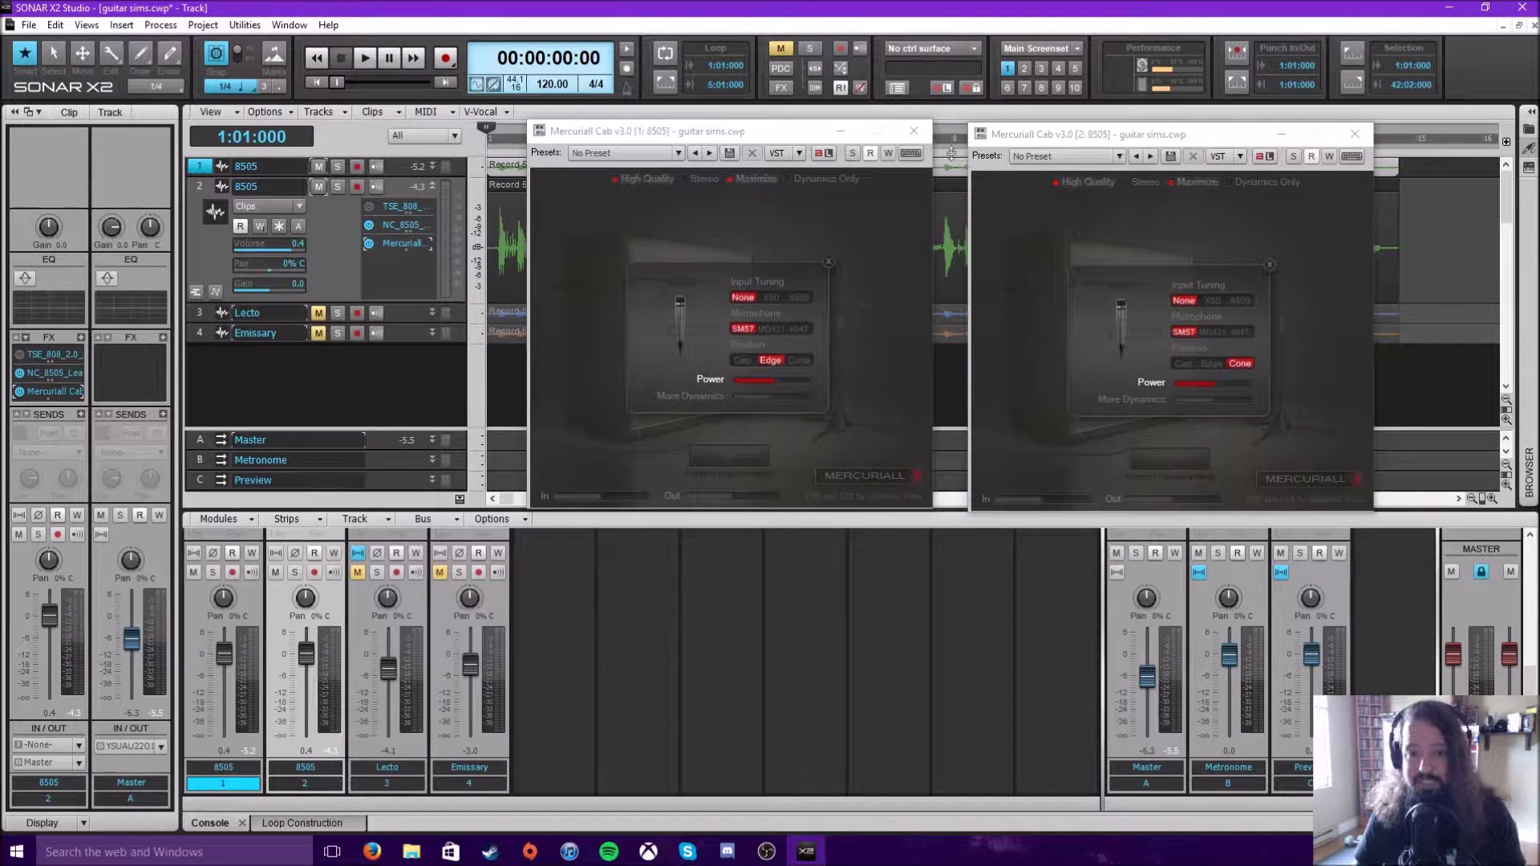
Close both Mercuriall Cab windows and collapse the cloned 8505 track
click(914, 131)
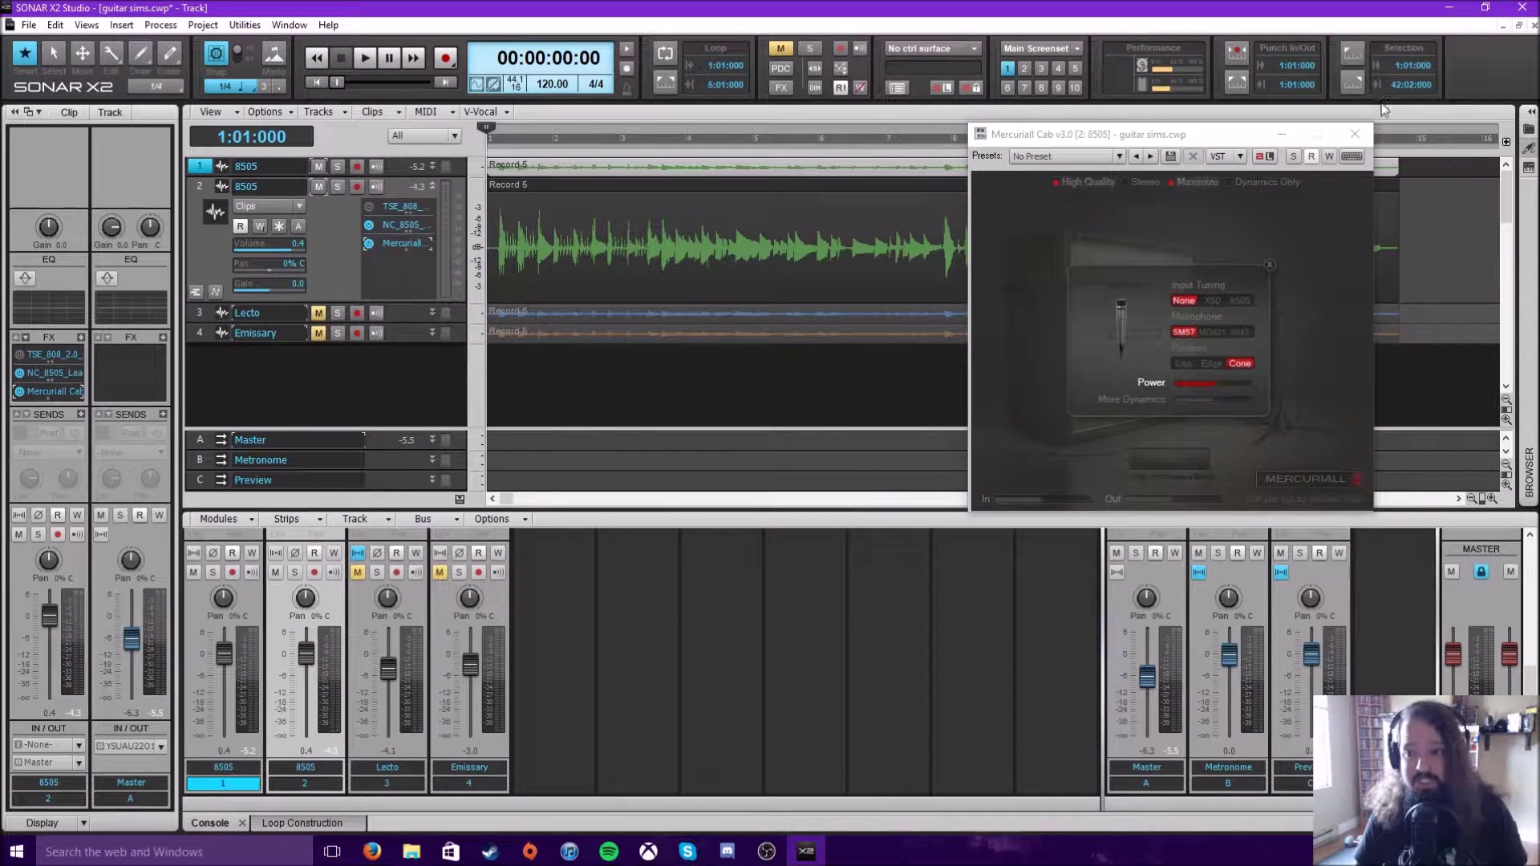
click(1355, 134)
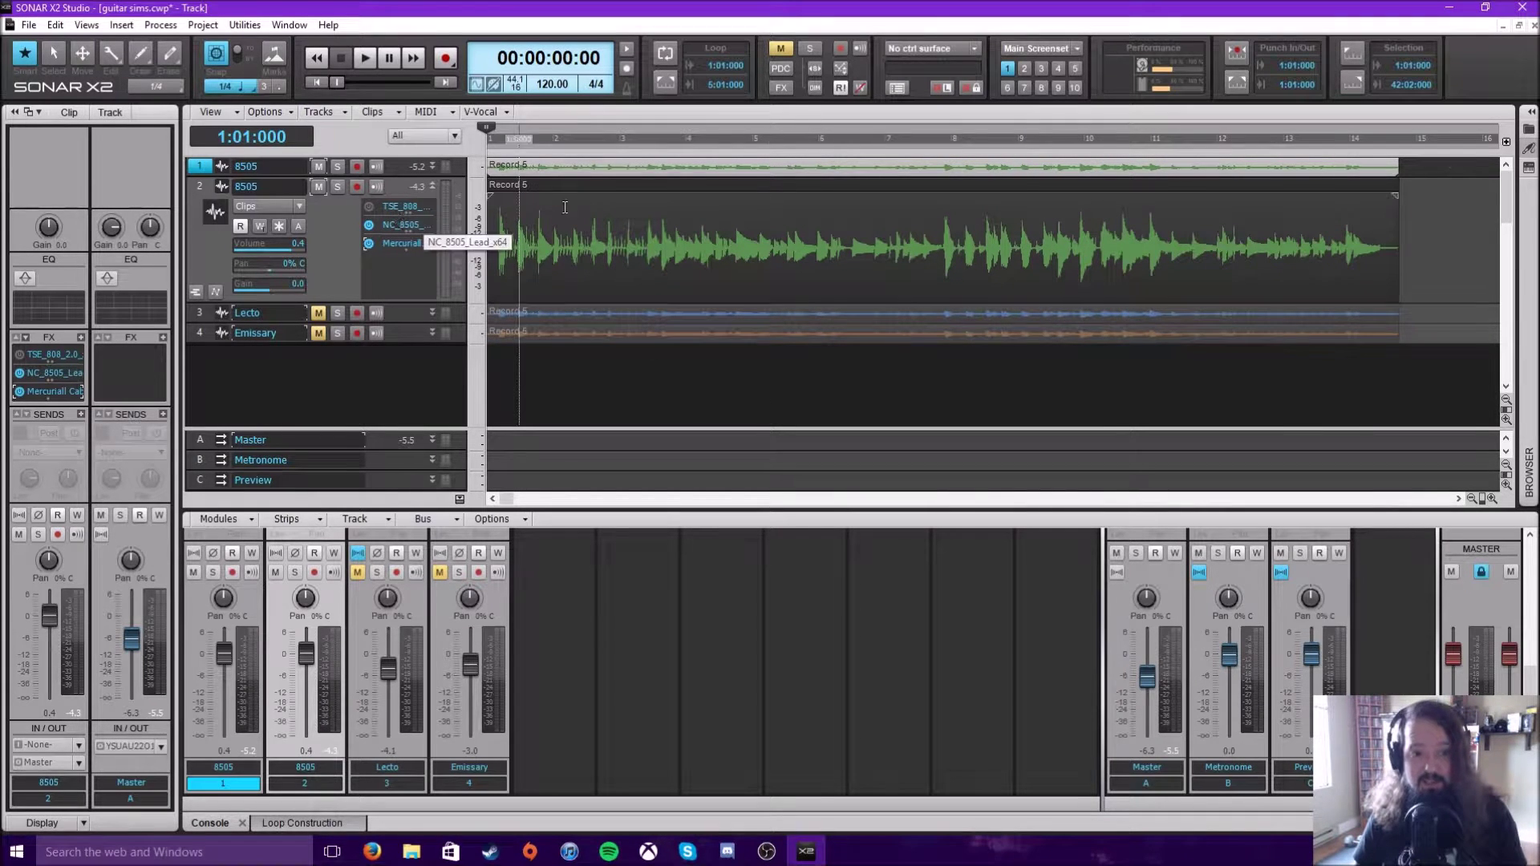
click(433, 186)
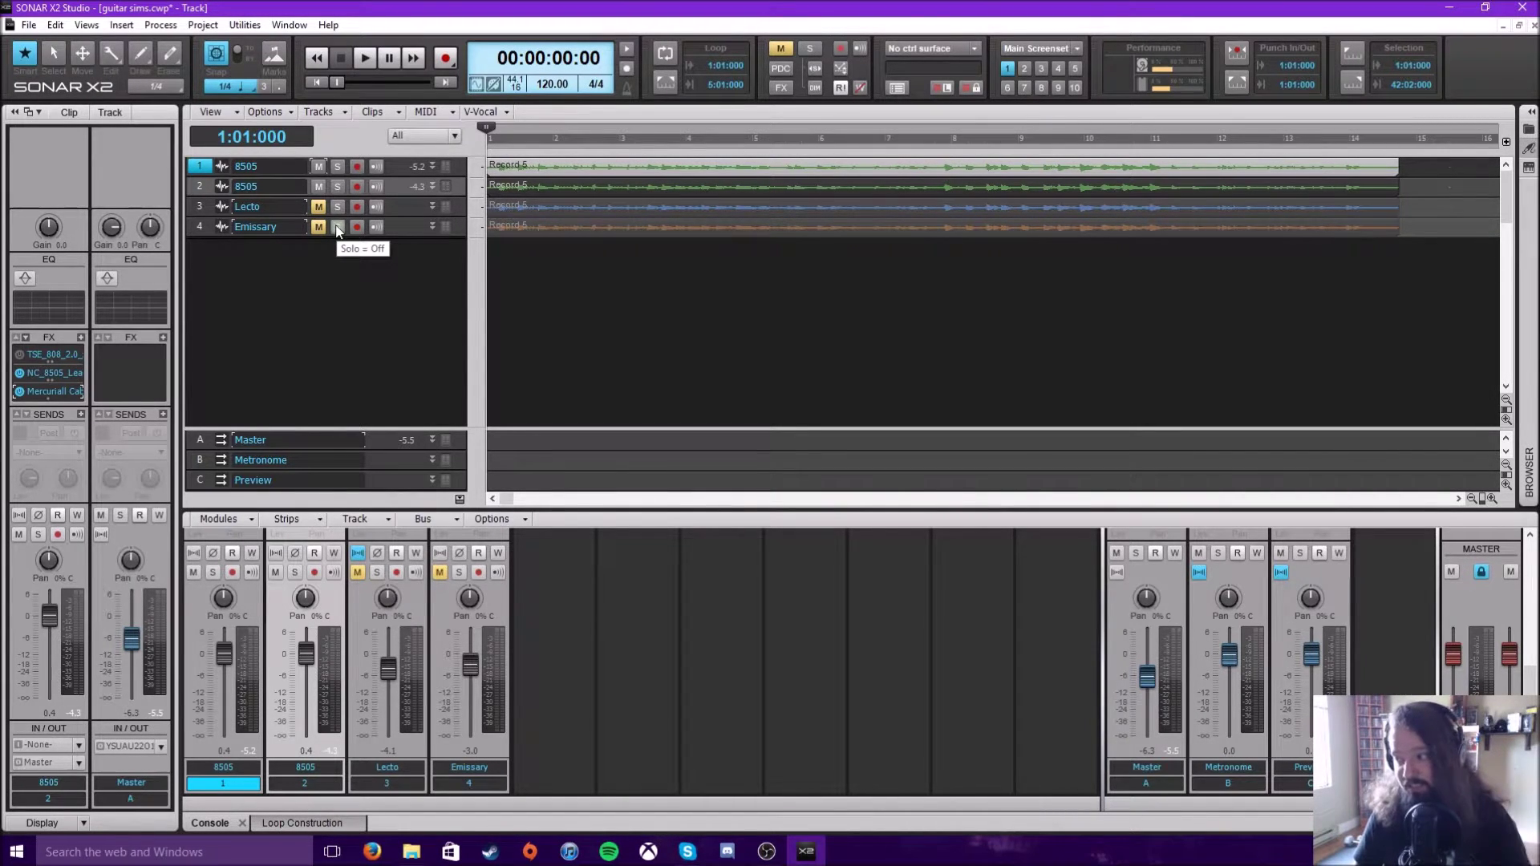
Mute both 8505 tracks and expand the Lecto track
click(318, 167)
click(318, 186)
click(431, 207)
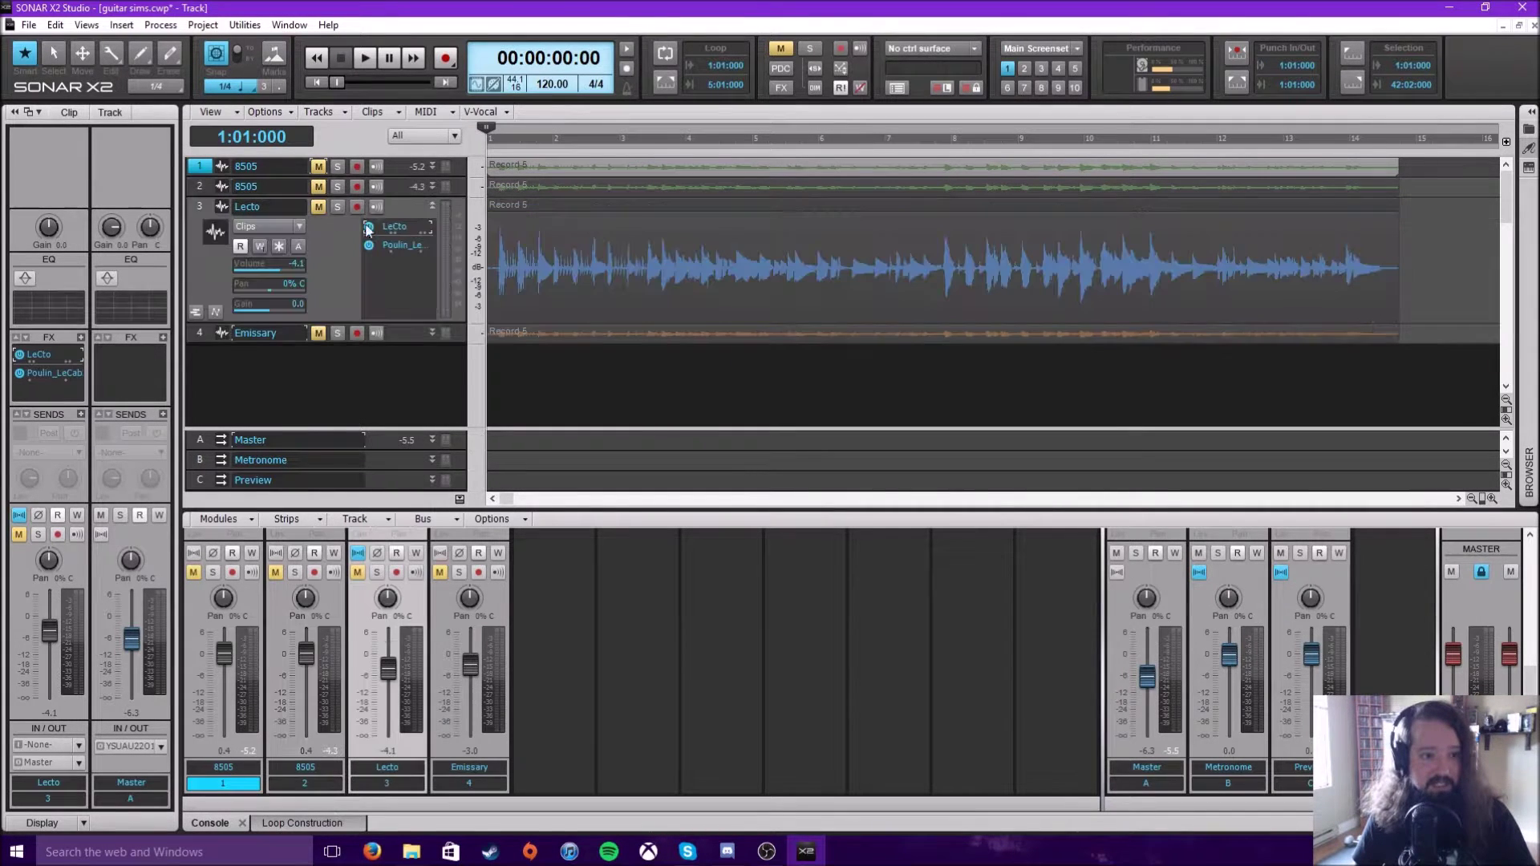
Open the Lecto track's LeCto amp and Poulin LeCab 2 plug-ins and move their windows over the clips area
double_click(394, 227)
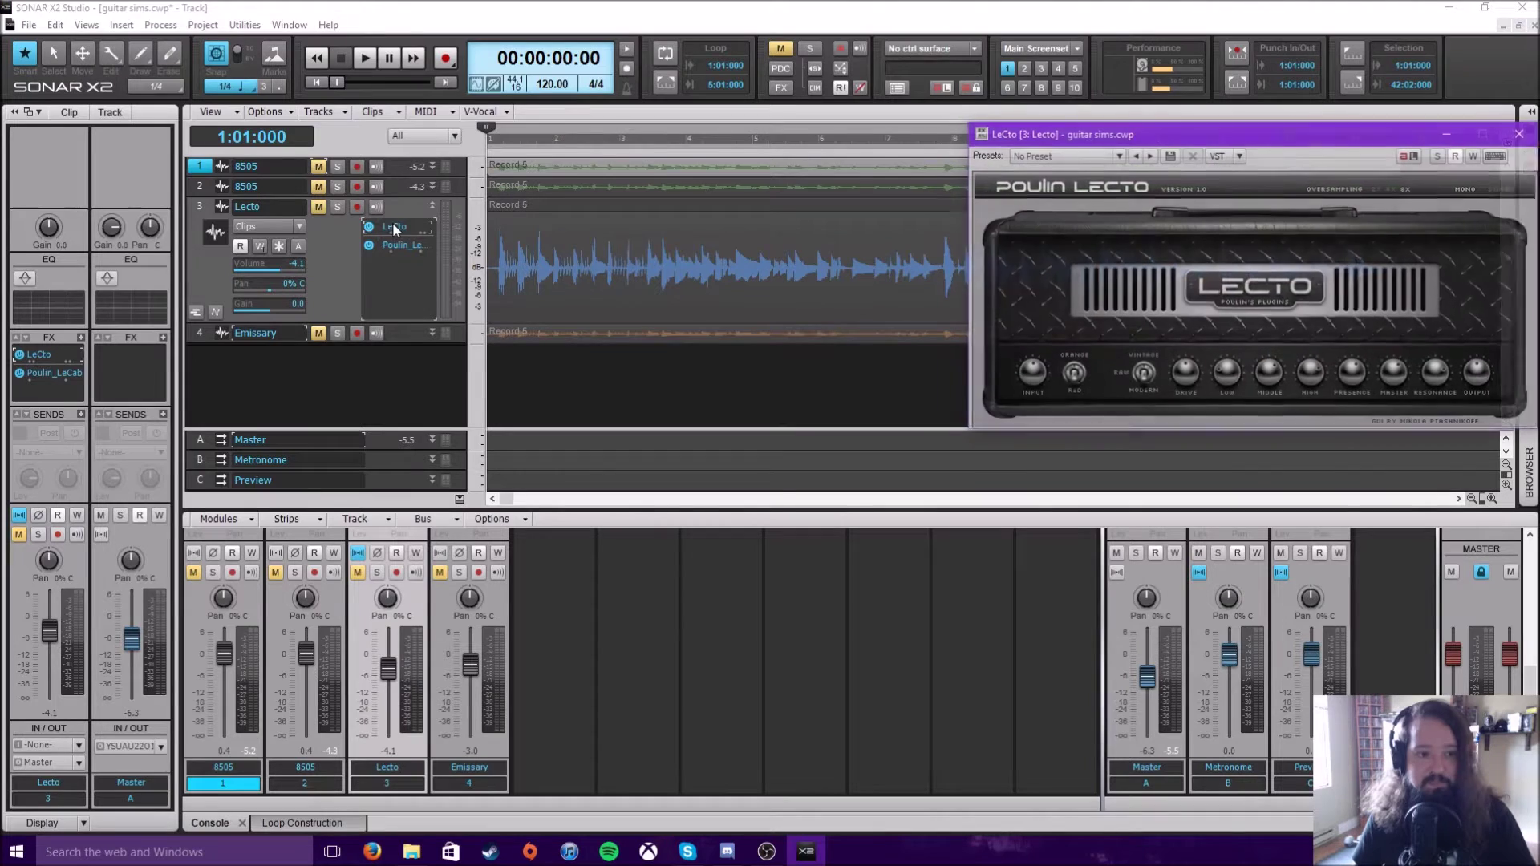
drag(1256, 135, 1046, 151)
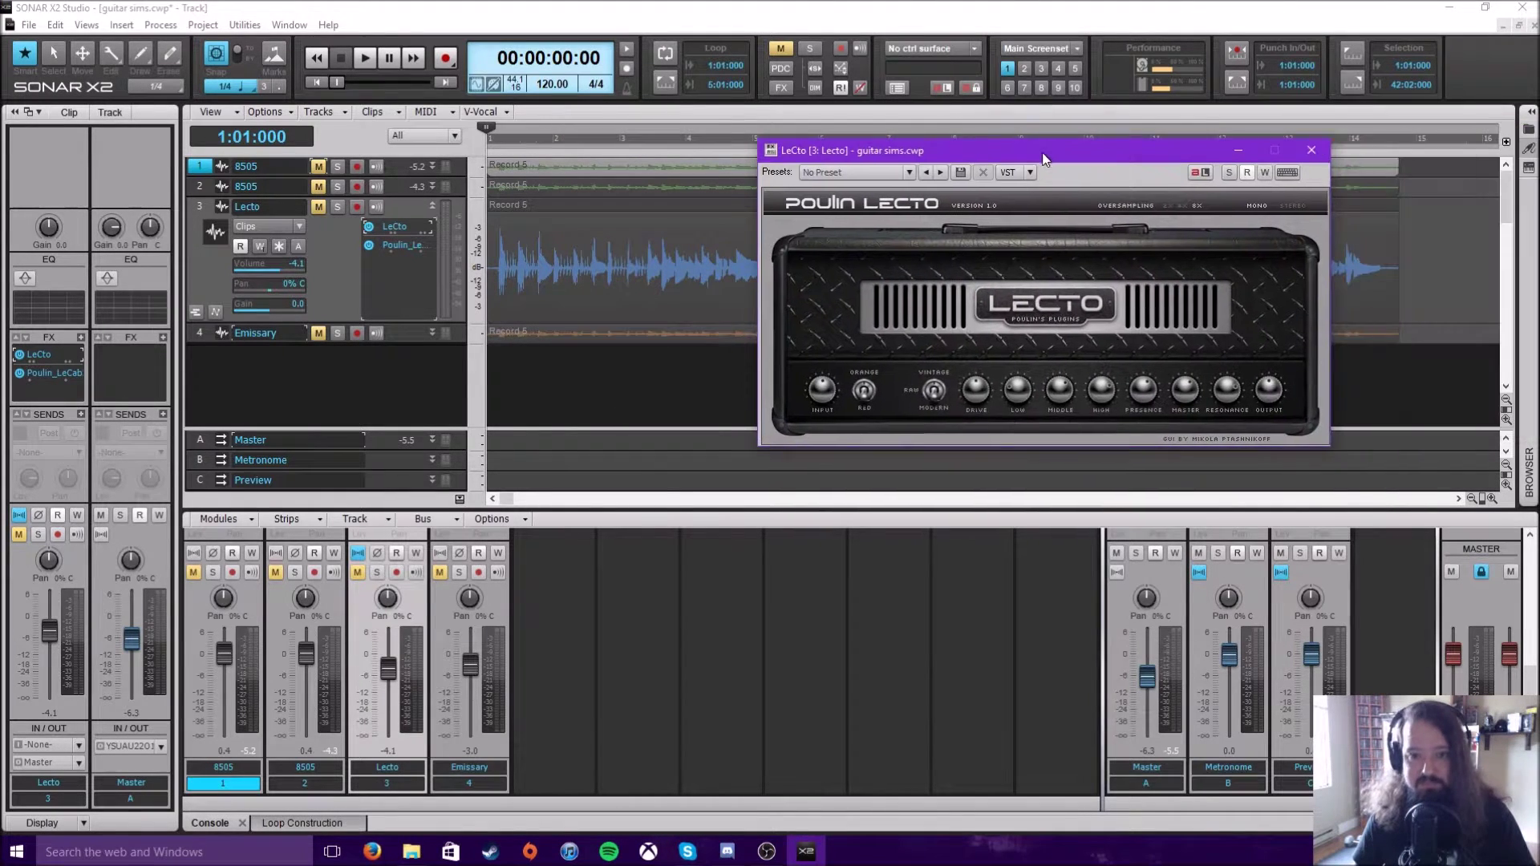
double_click(400, 244)
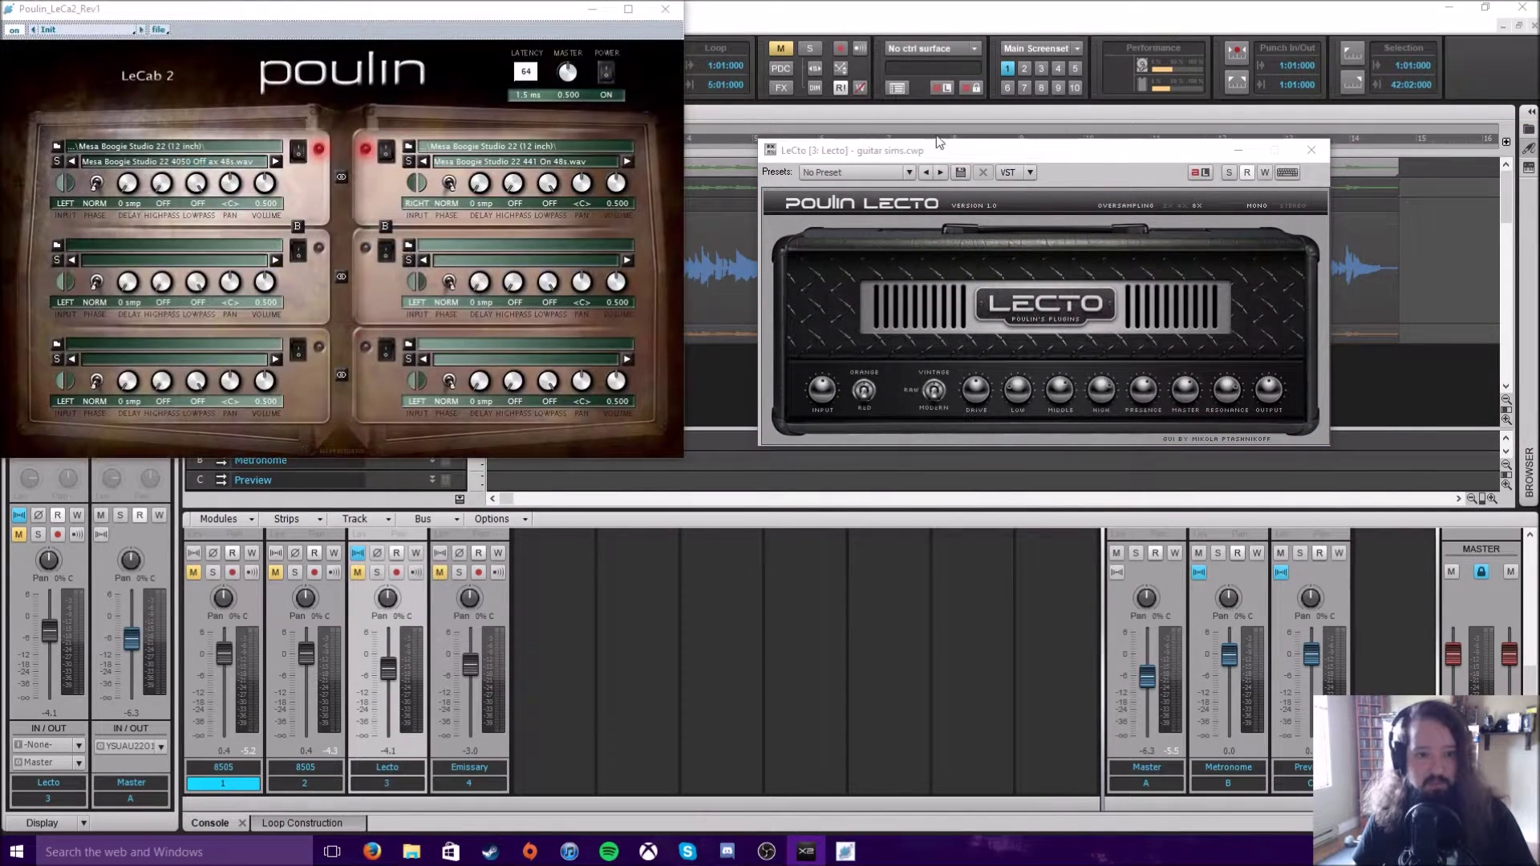
click(393, 27)
drag(434, 13, 1103, 168)
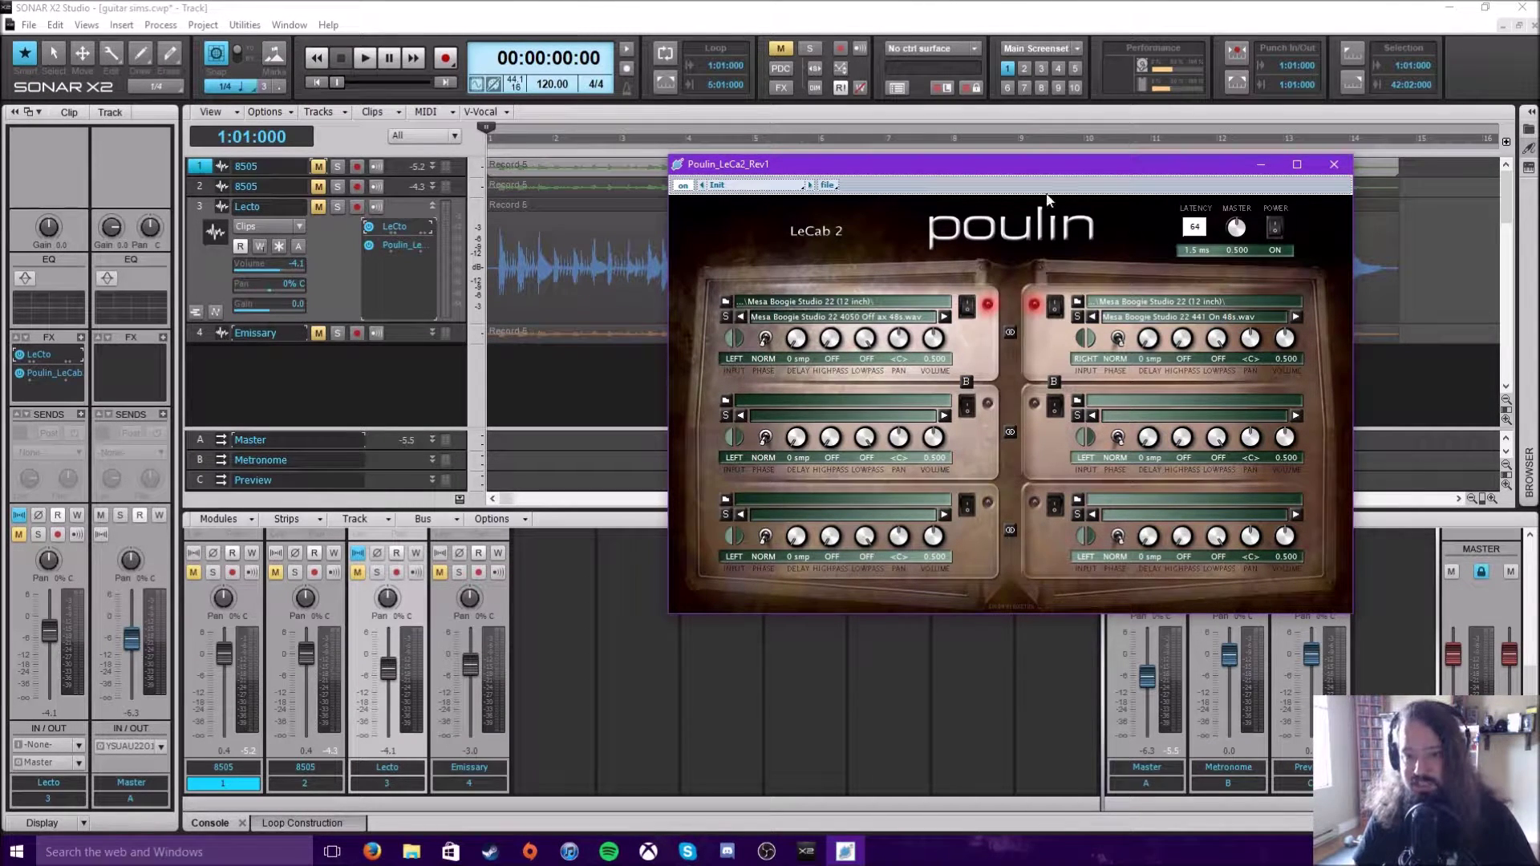
Toggle LeCab 2's upper right cabinet slot off and on, and link and unlink the top pair of slots
click(1052, 310)
click(1051, 311)
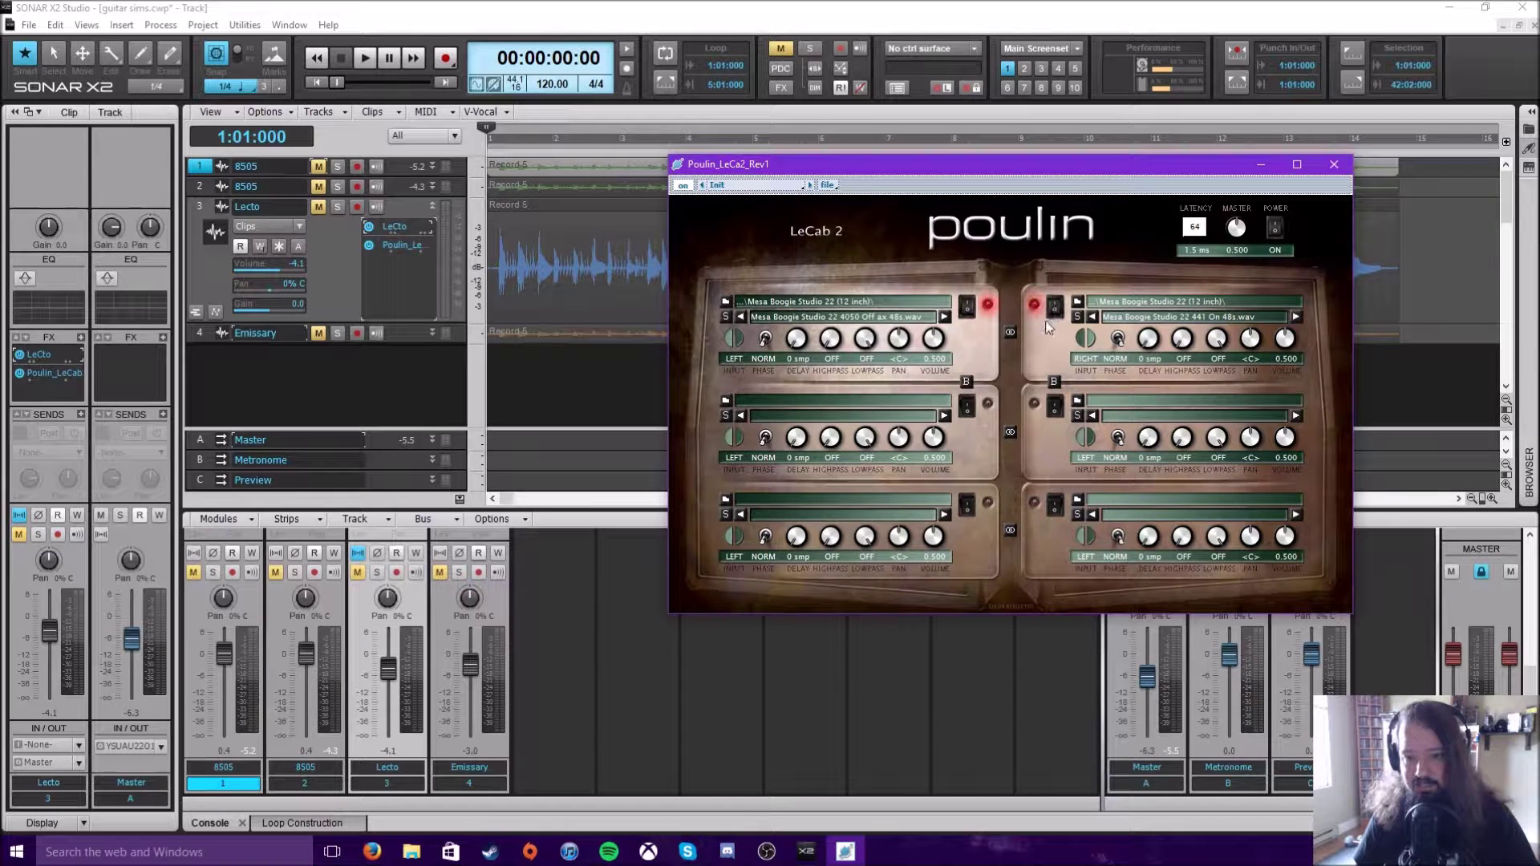
click(1011, 335)
click(1012, 336)
click(1012, 337)
click(1011, 335)
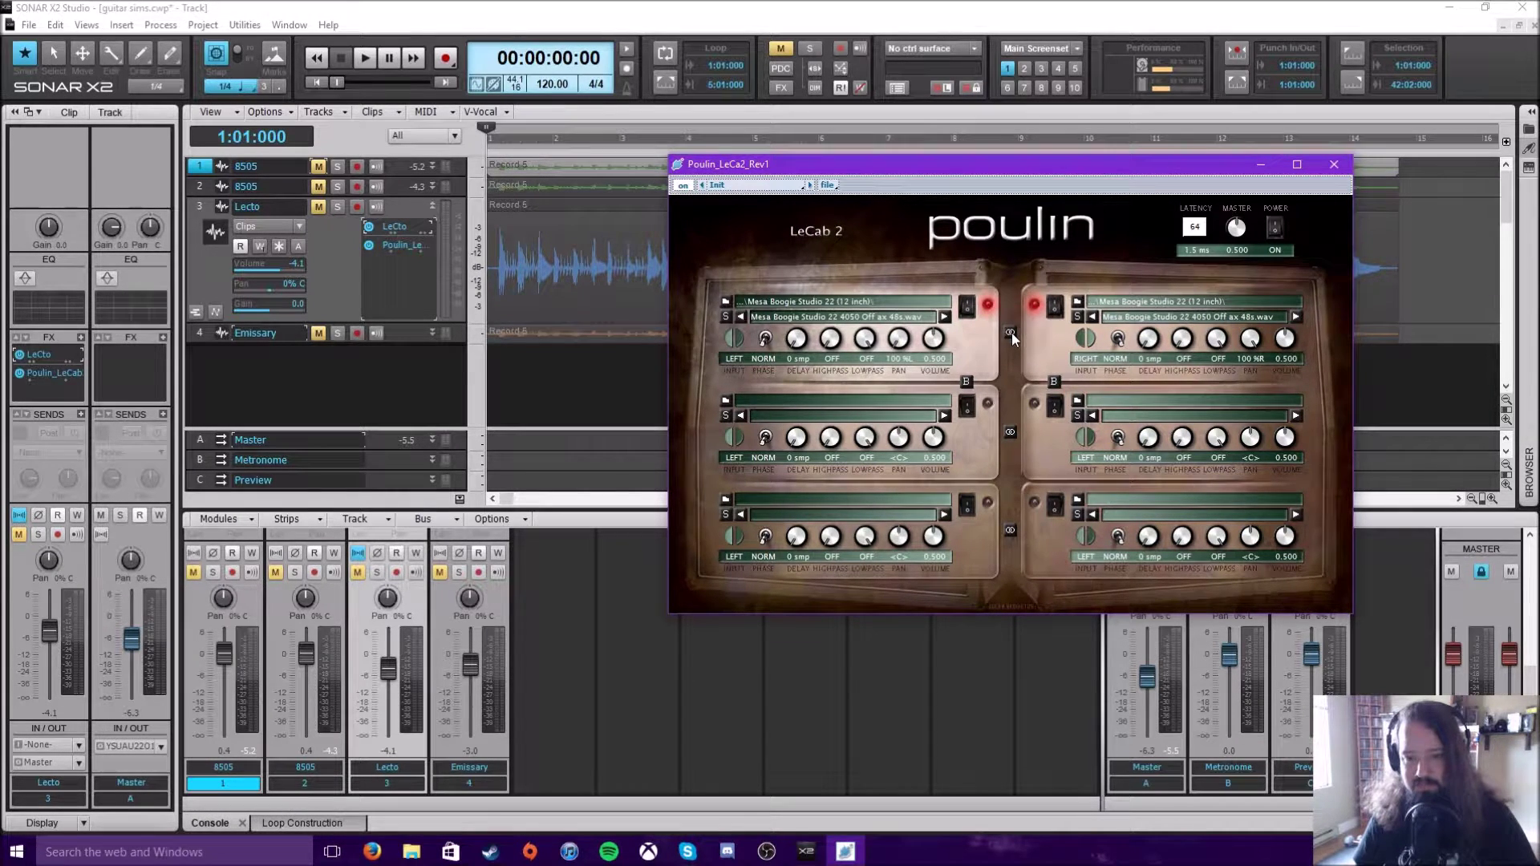
Switch off LeCab 2's upper right slot, load Mesa Boogie Studio 22 4050 on ax 48s.wav into it, and switch it back on
click(1053, 313)
click(1093, 318)
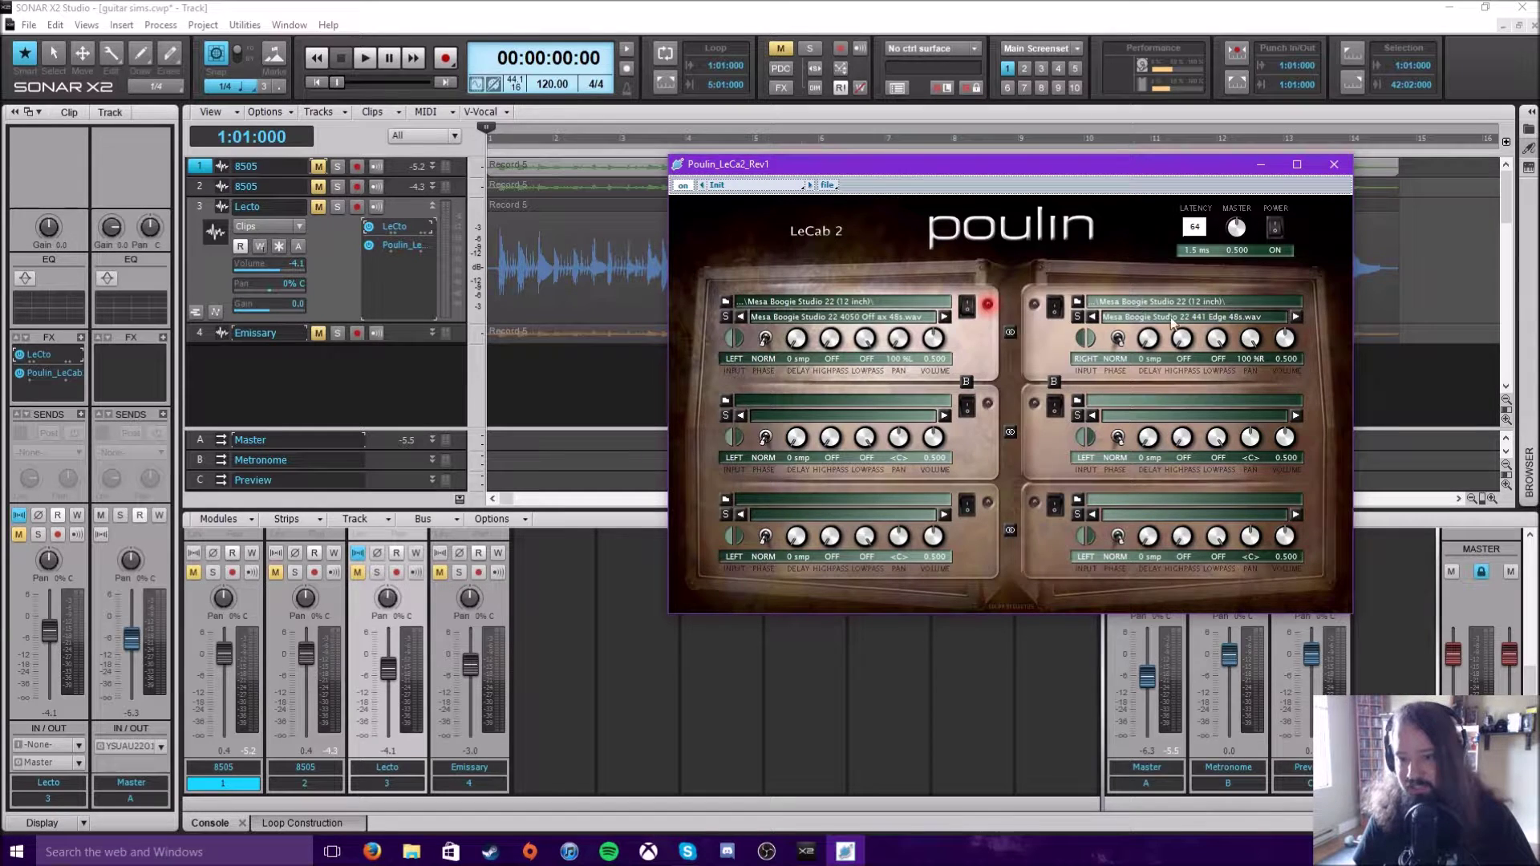
click(1094, 317)
click(1096, 319)
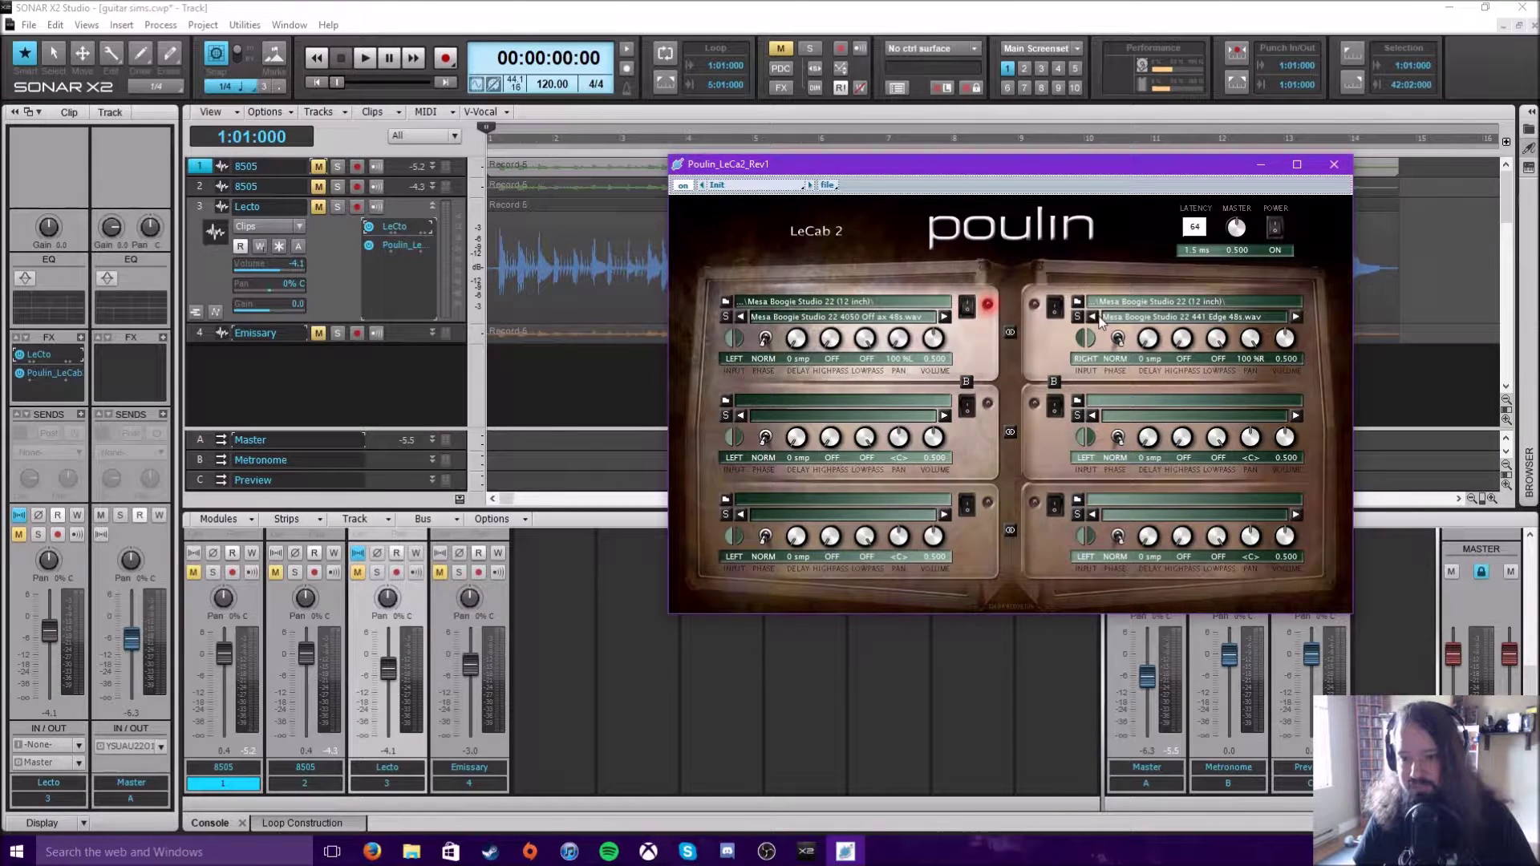
click(1105, 321)
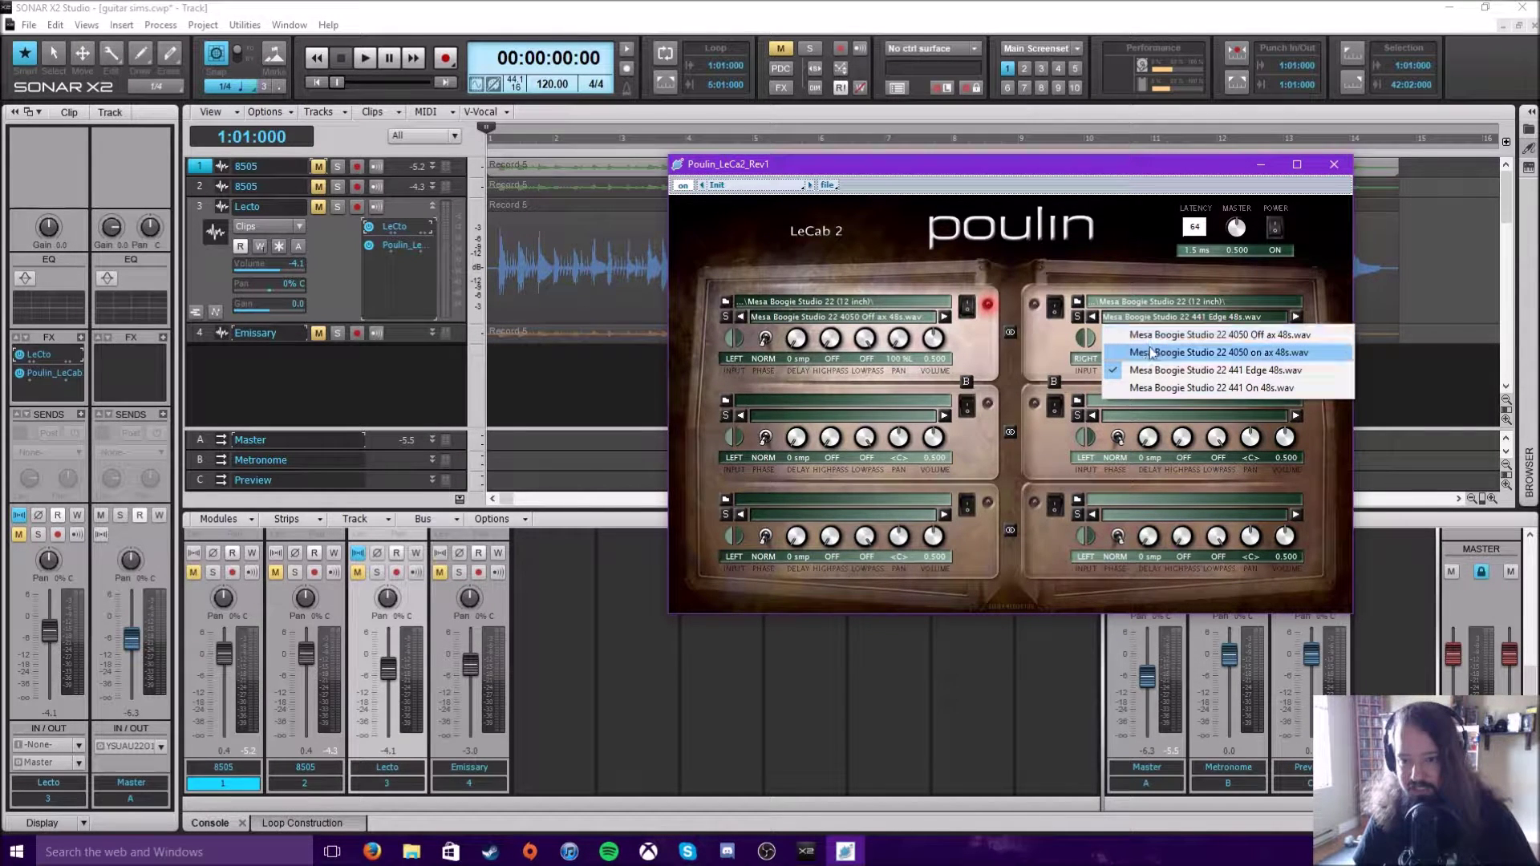
click(1168, 388)
click(1175, 318)
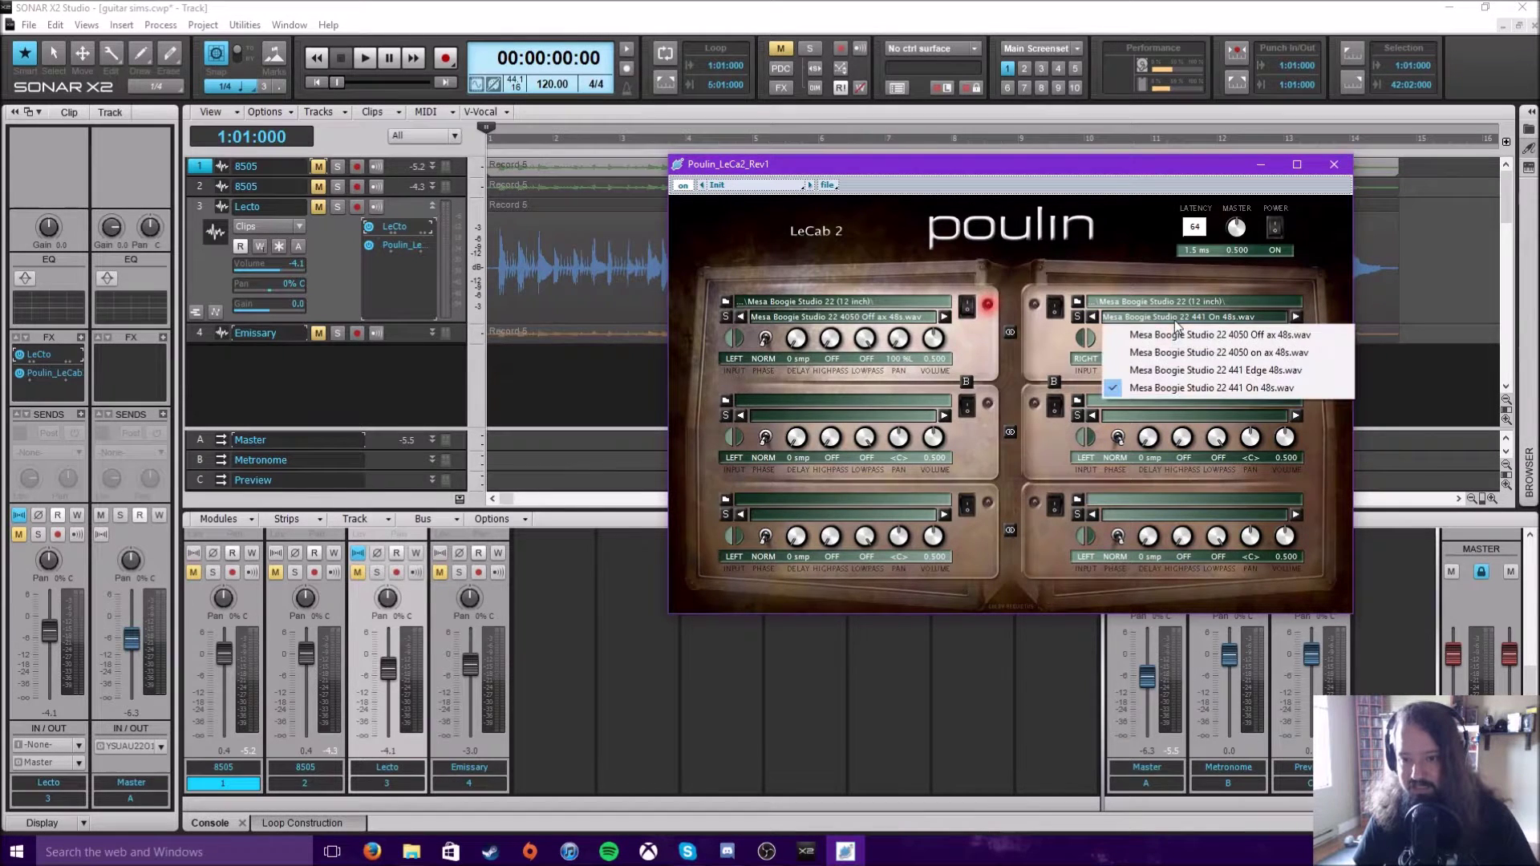
click(1190, 353)
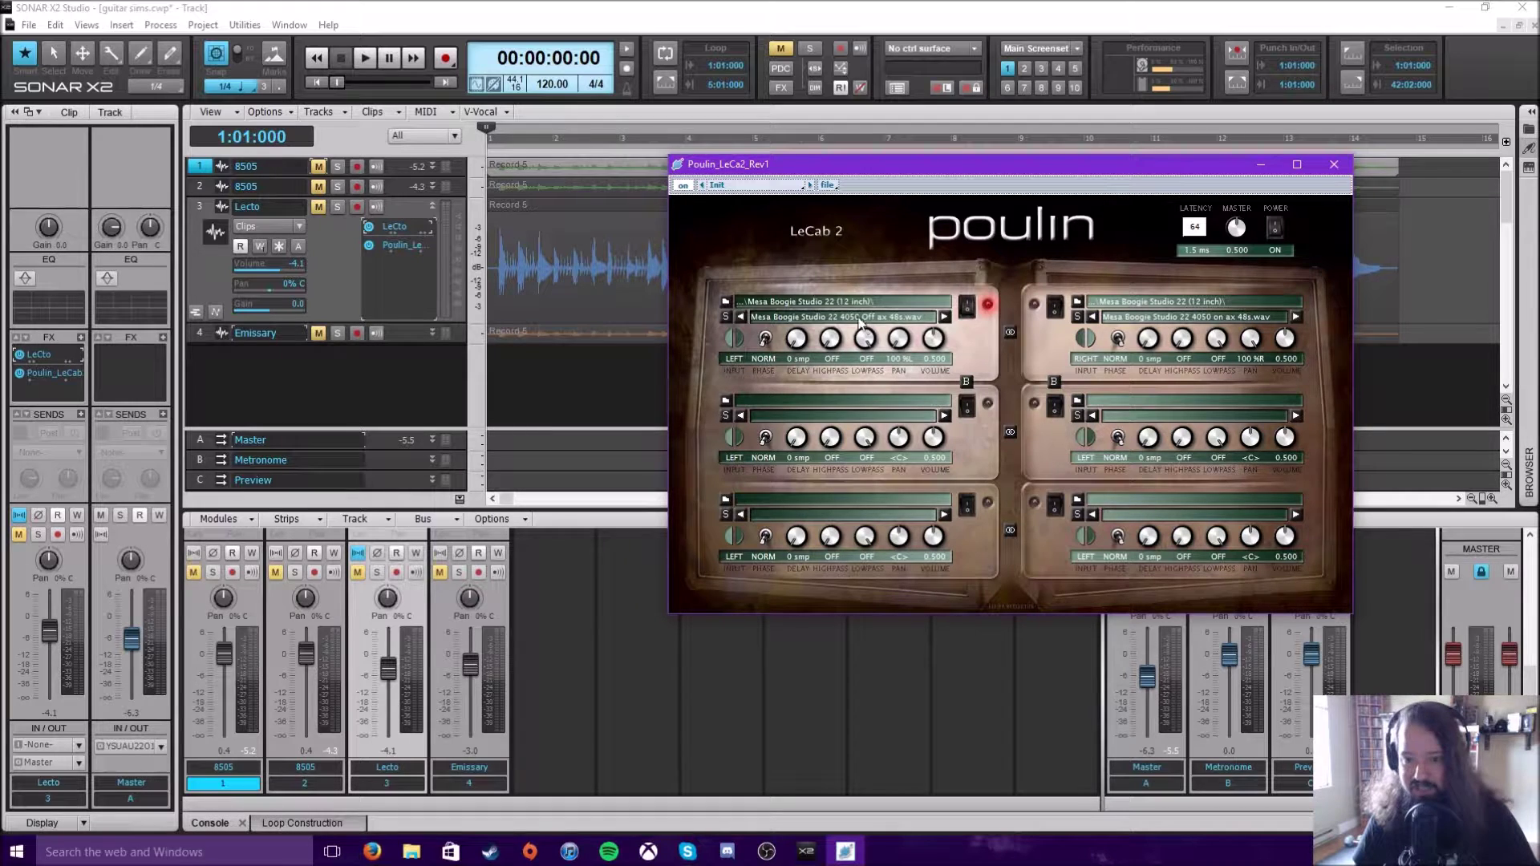
click(1034, 304)
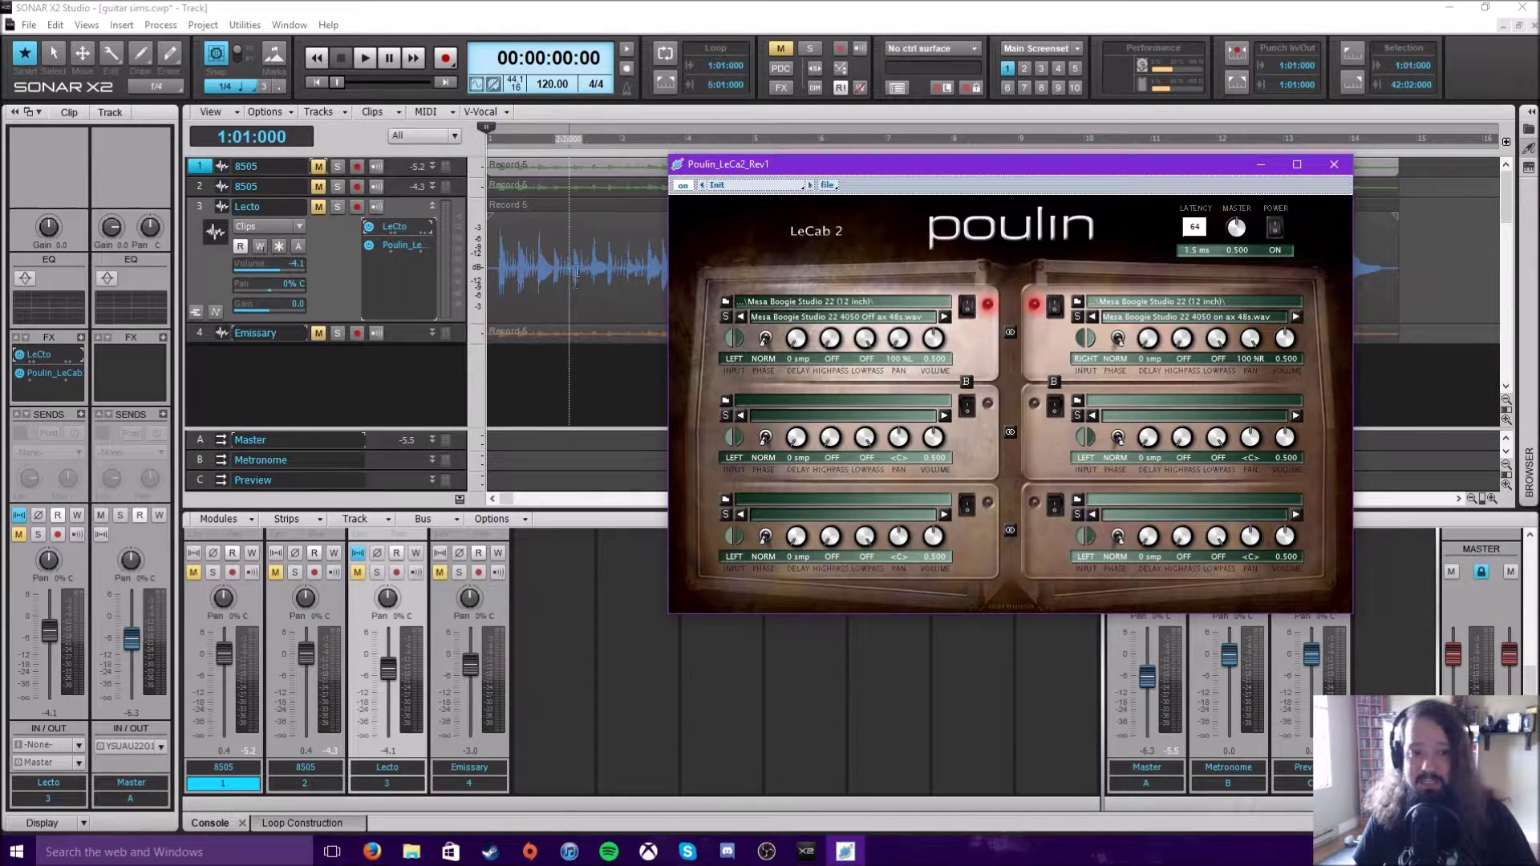
Unmute the Lecto track, bypass its LeCab effect, play the amp without cabinet simulation, and stop playback
click(318, 206)
click(369, 246)
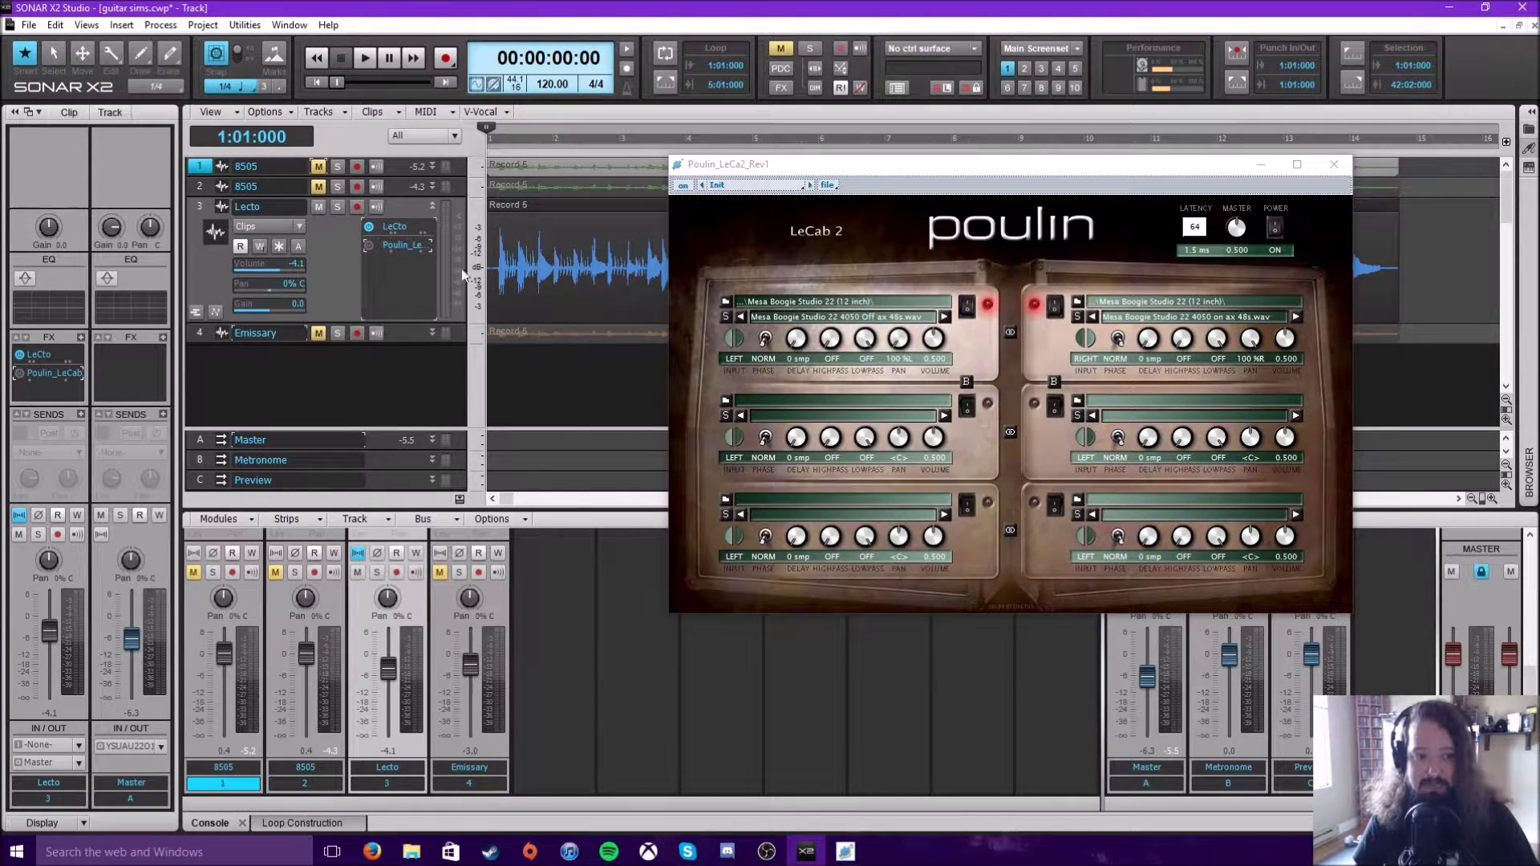
click(365, 61)
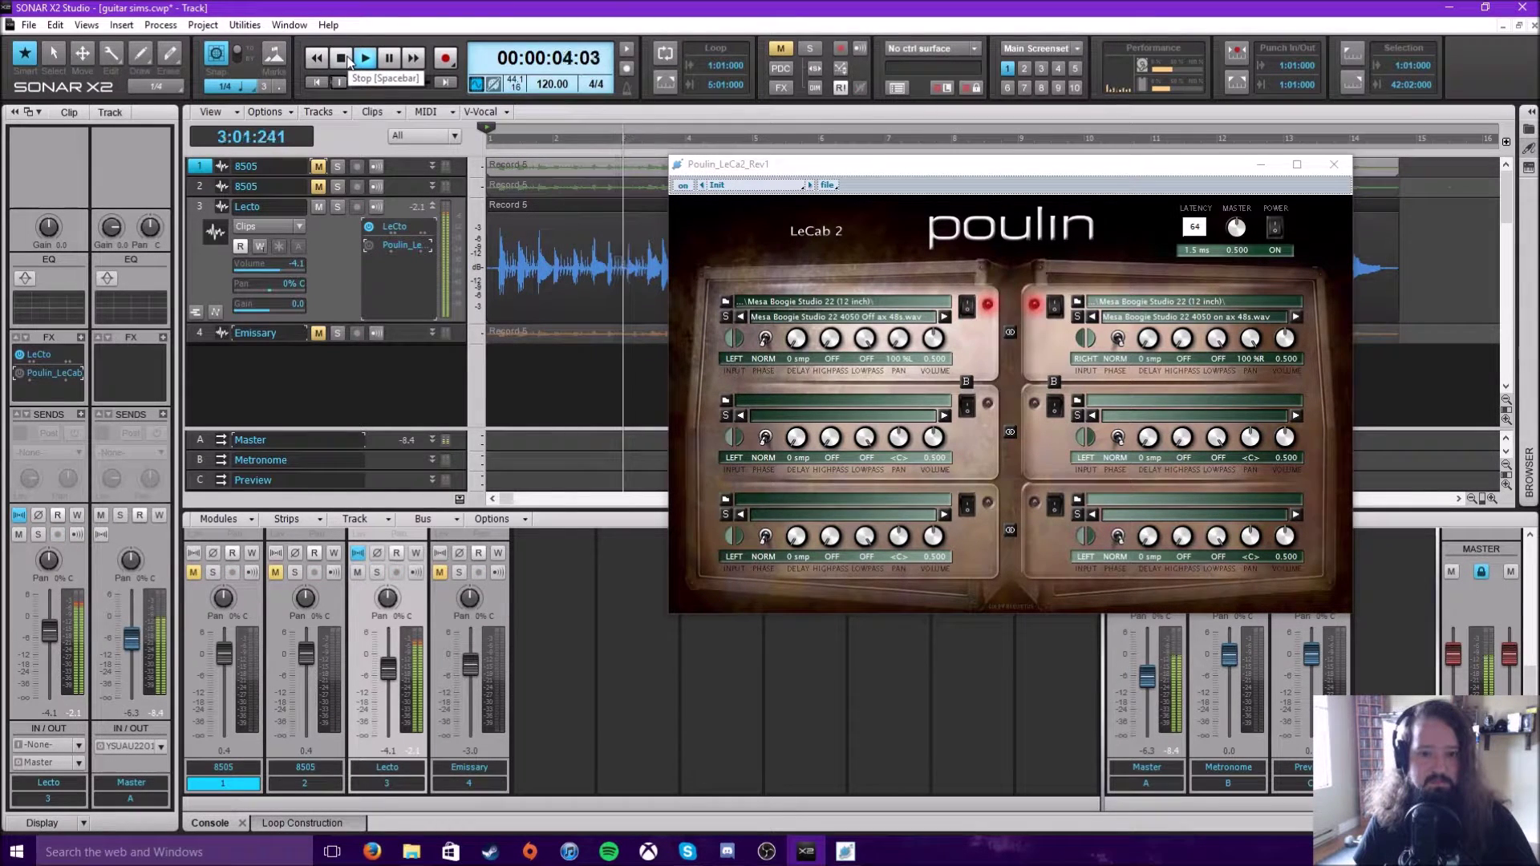
click(343, 60)
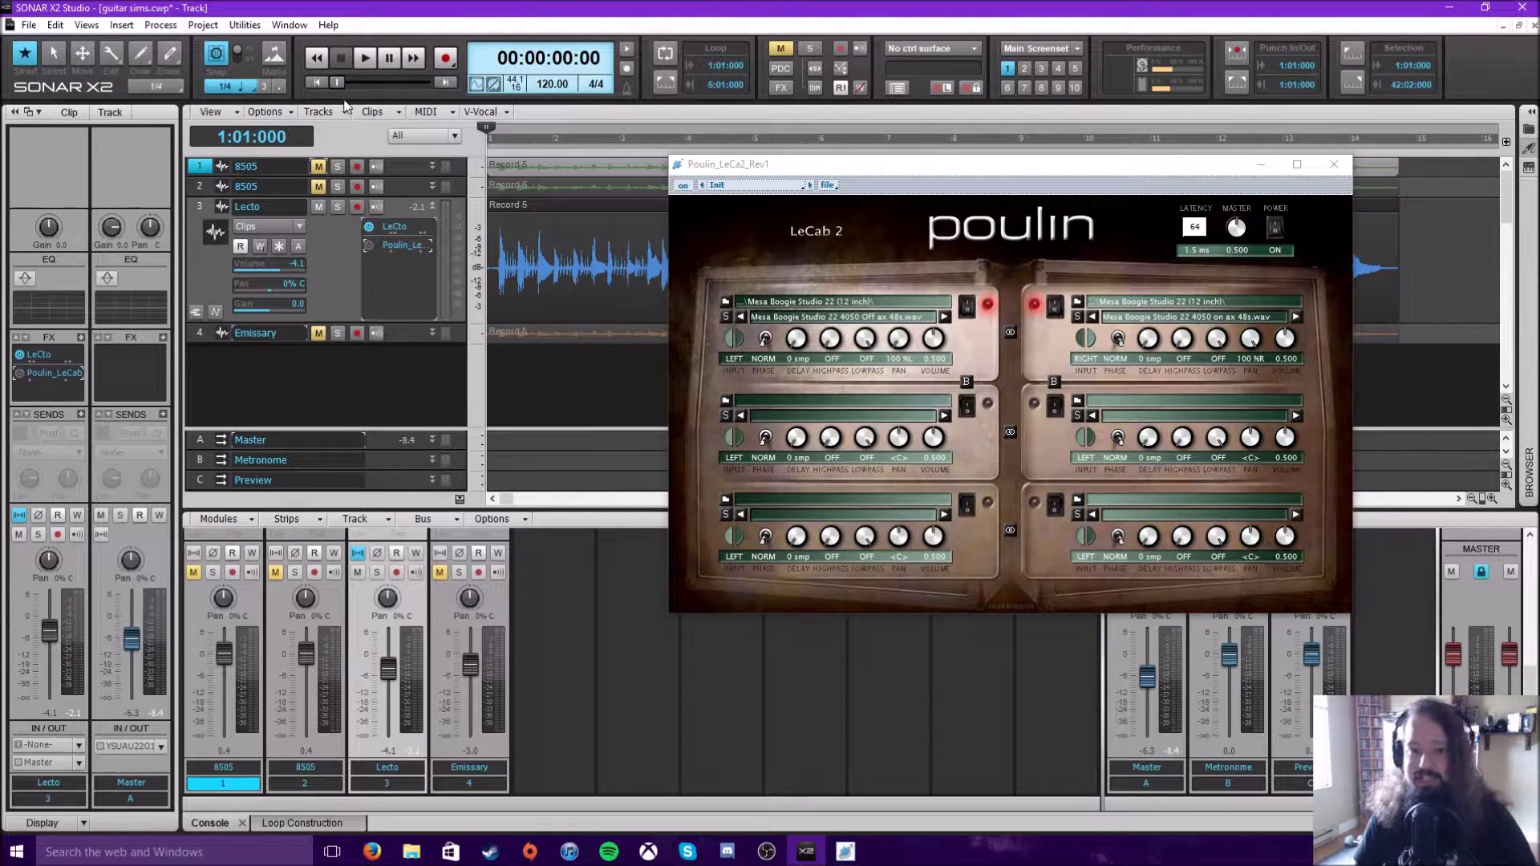
Re-enable LeCab on the Lecto track and play it, toggling the upper right cabinet slot off and on to compare
click(369, 245)
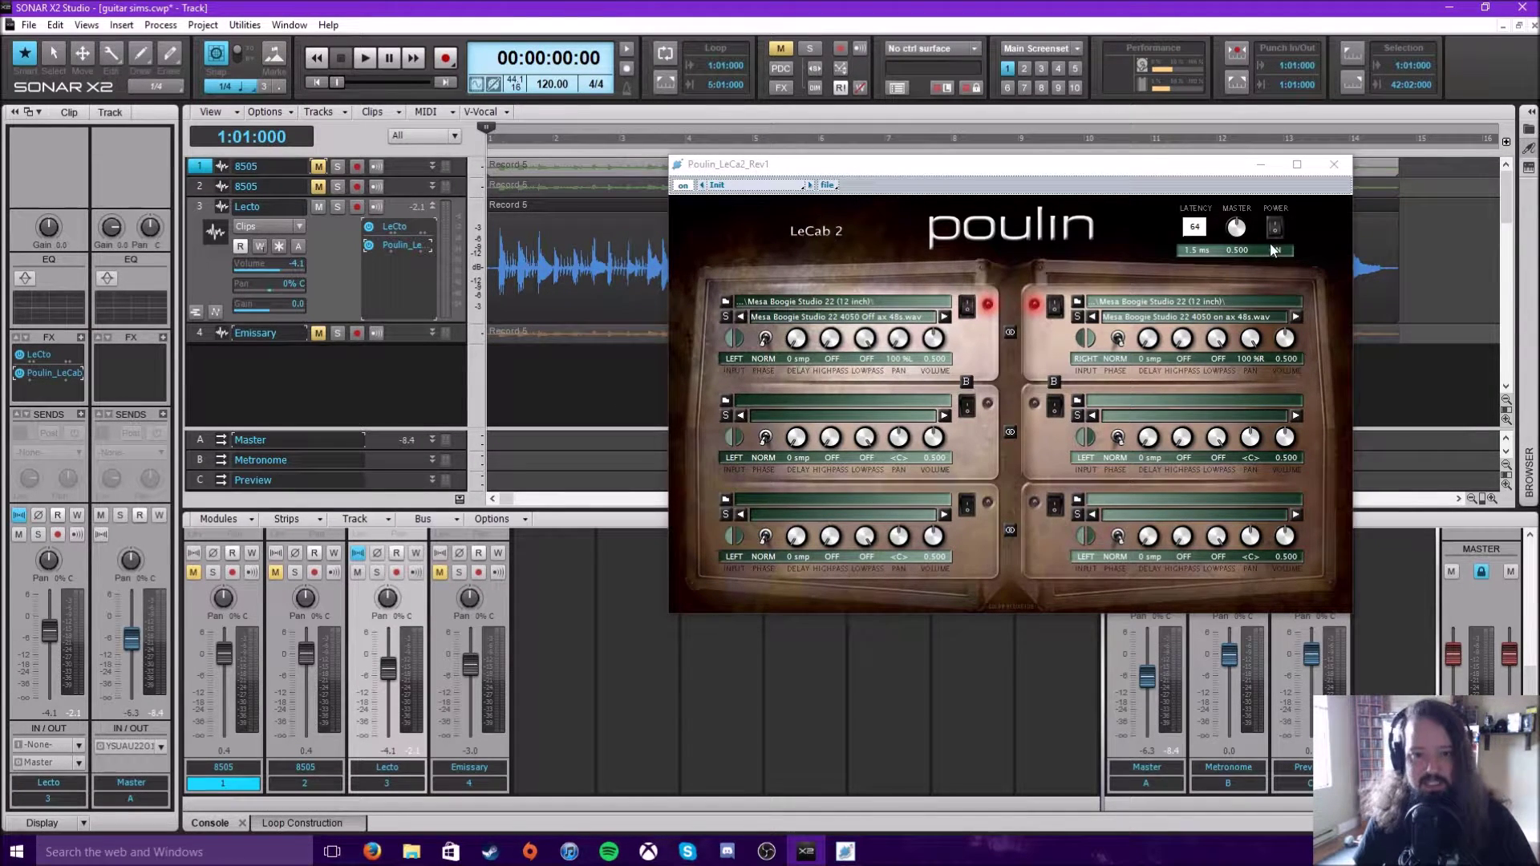
click(368, 59)
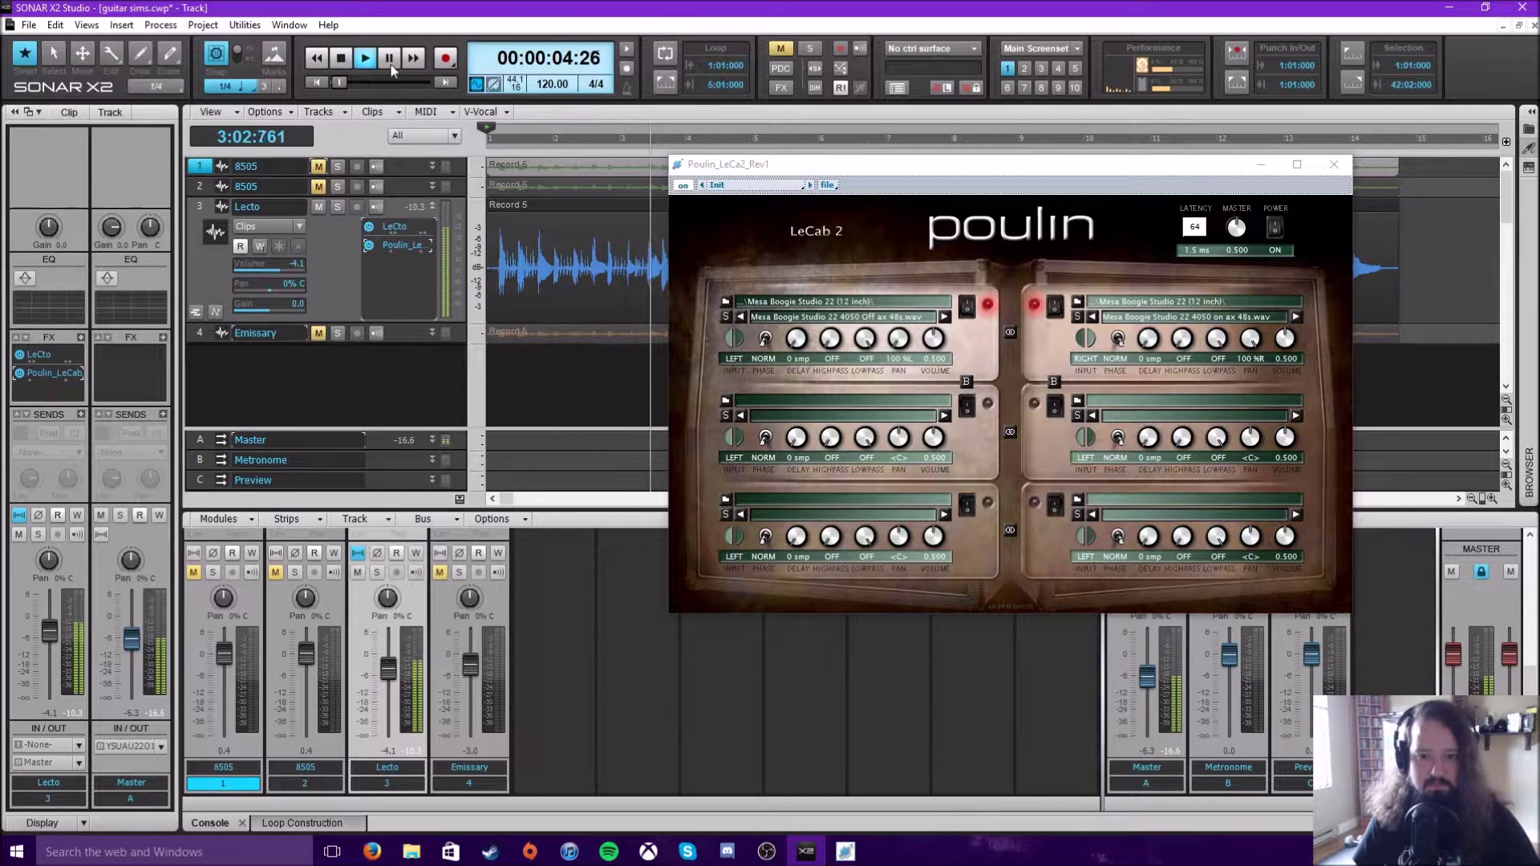
click(1055, 308)
click(1055, 307)
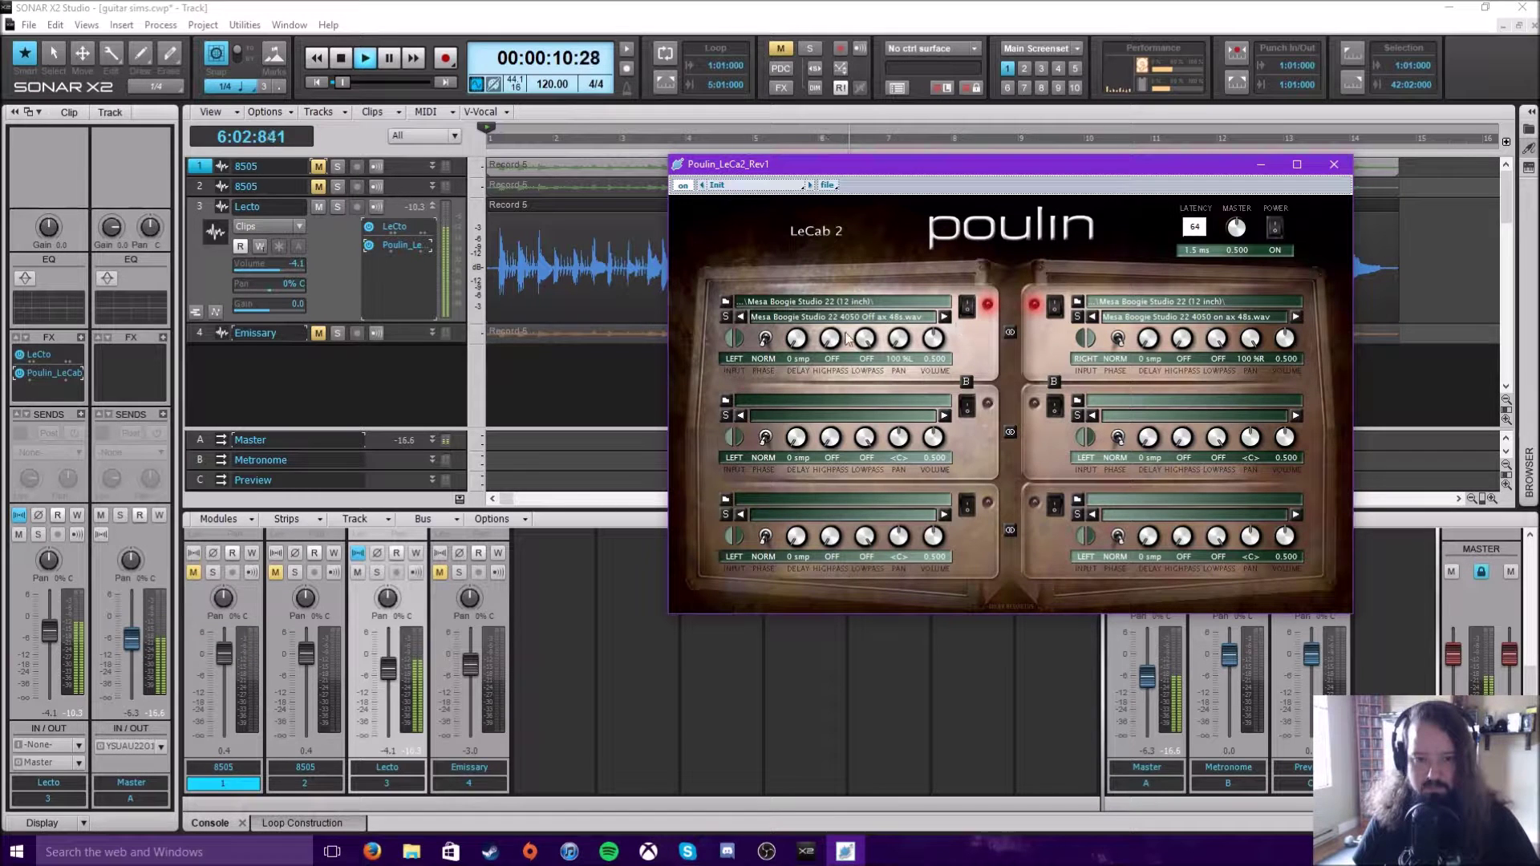
Invert and restore the phase of LeCab 2's upper right and upper left slots while Lecto plays to compare
click(1120, 340)
click(1120, 340)
click(766, 339)
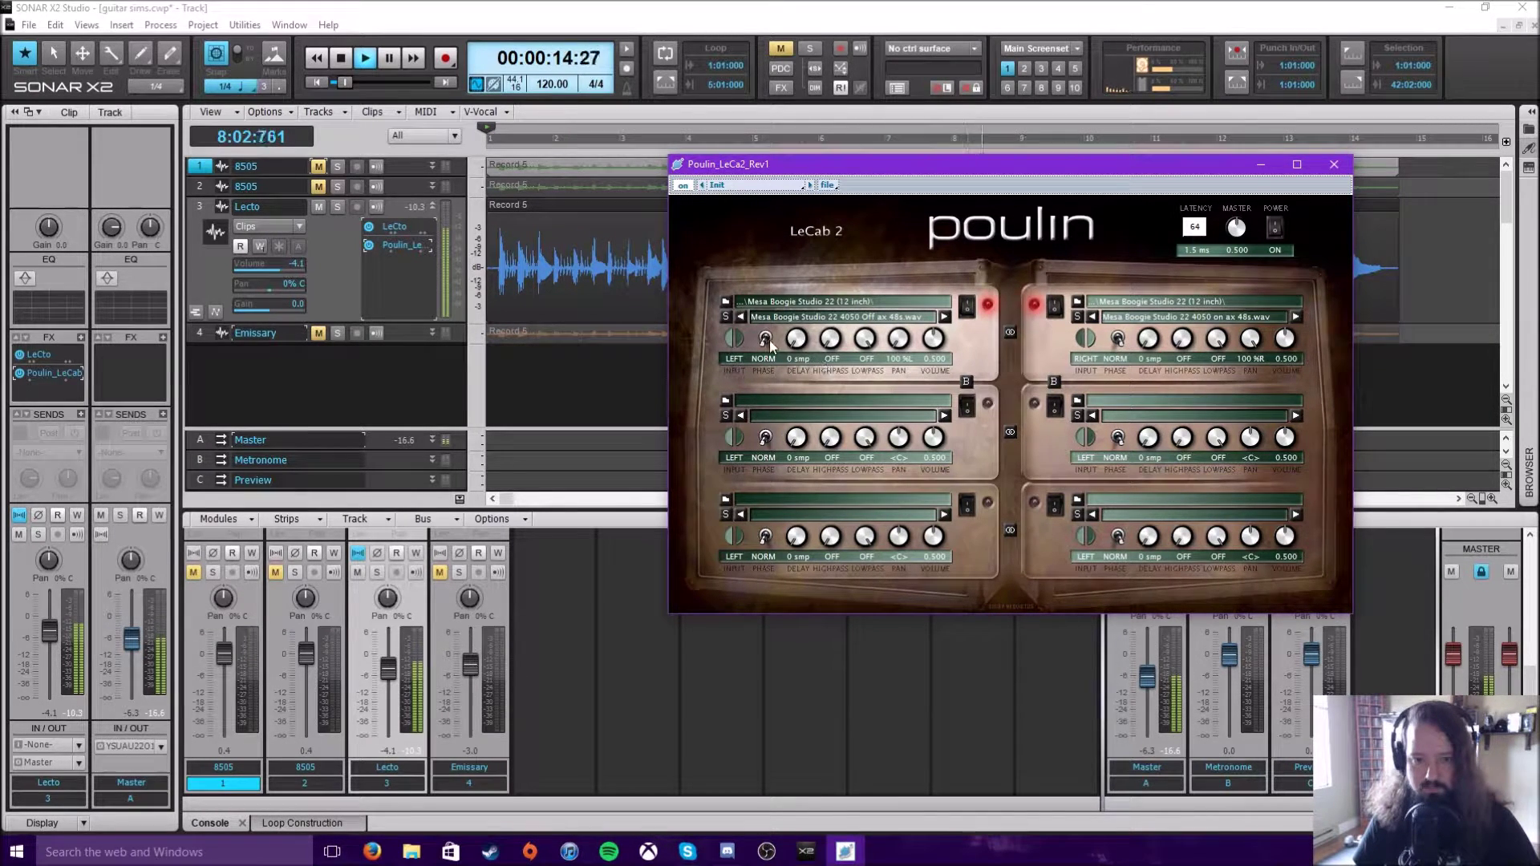
click(767, 338)
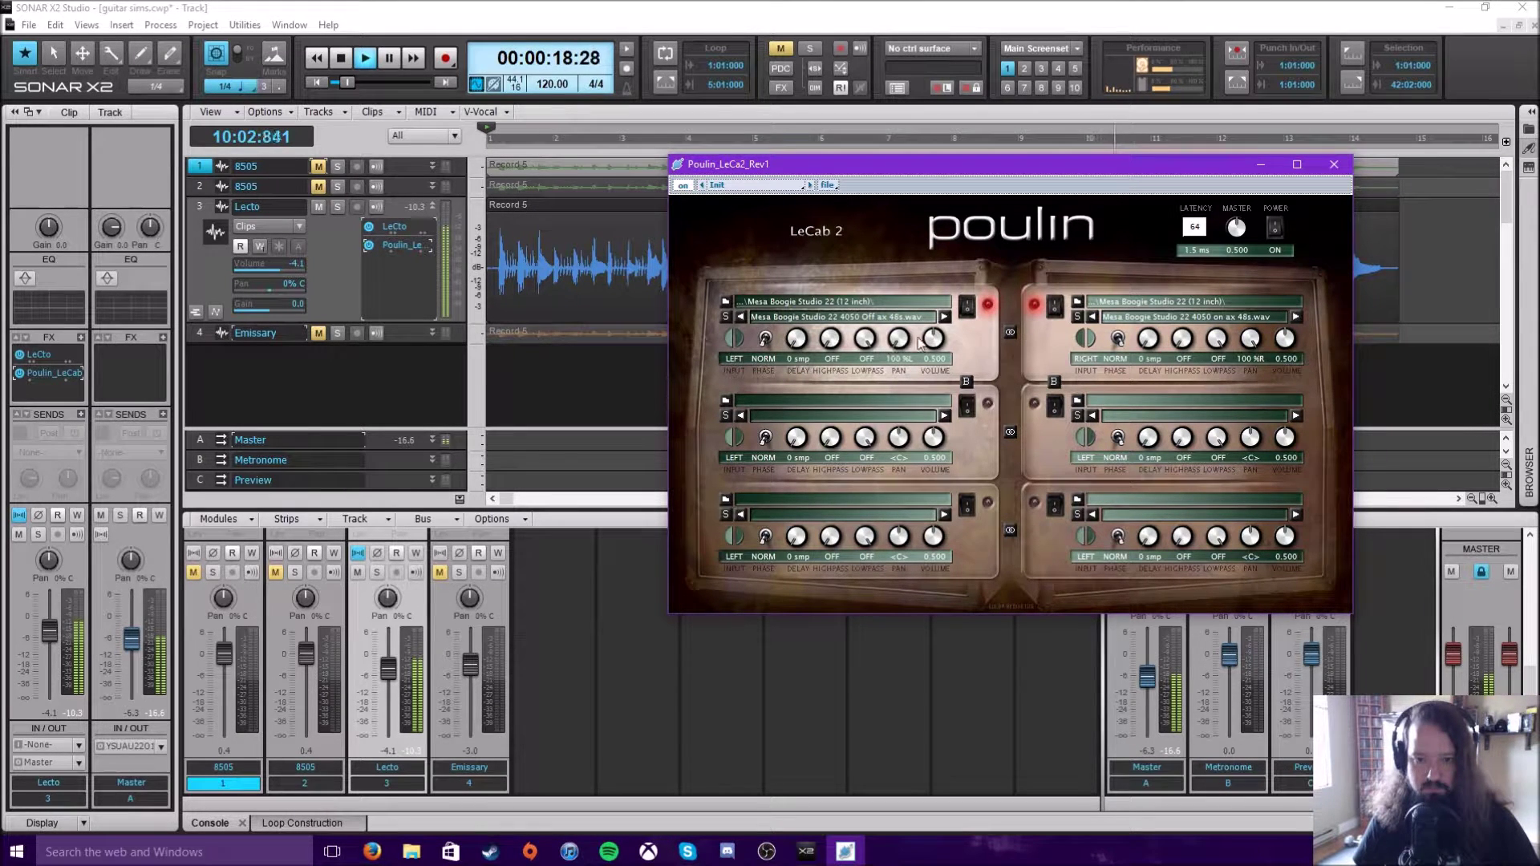
Adjust LeCab 2's master level to 0.505 and stop playback
drag(1235, 234, 1219, 189)
drag(1236, 245, 1255, 287)
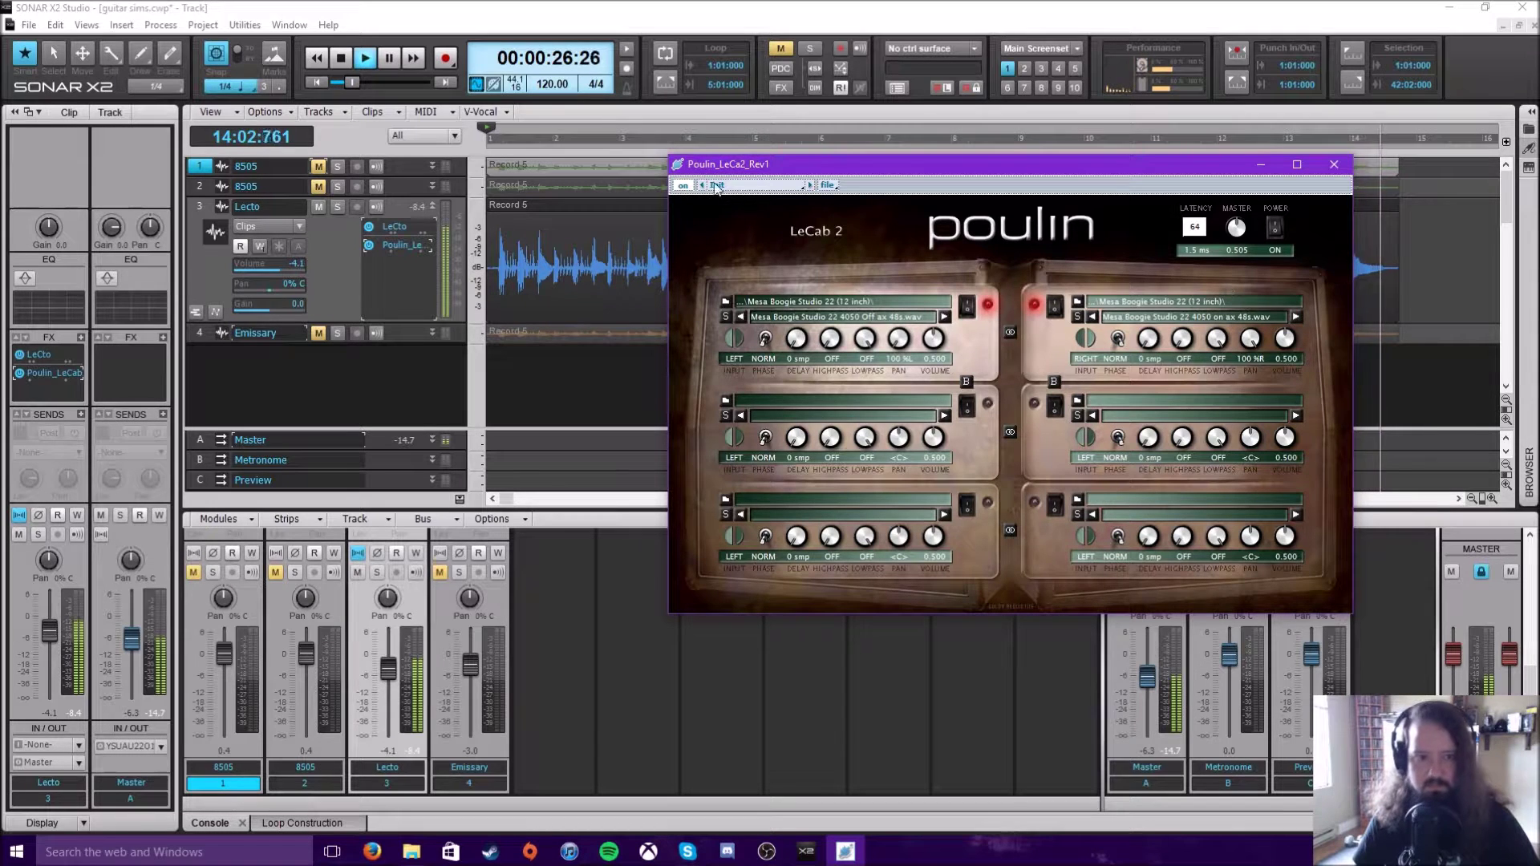
click(671, 297)
key(space)
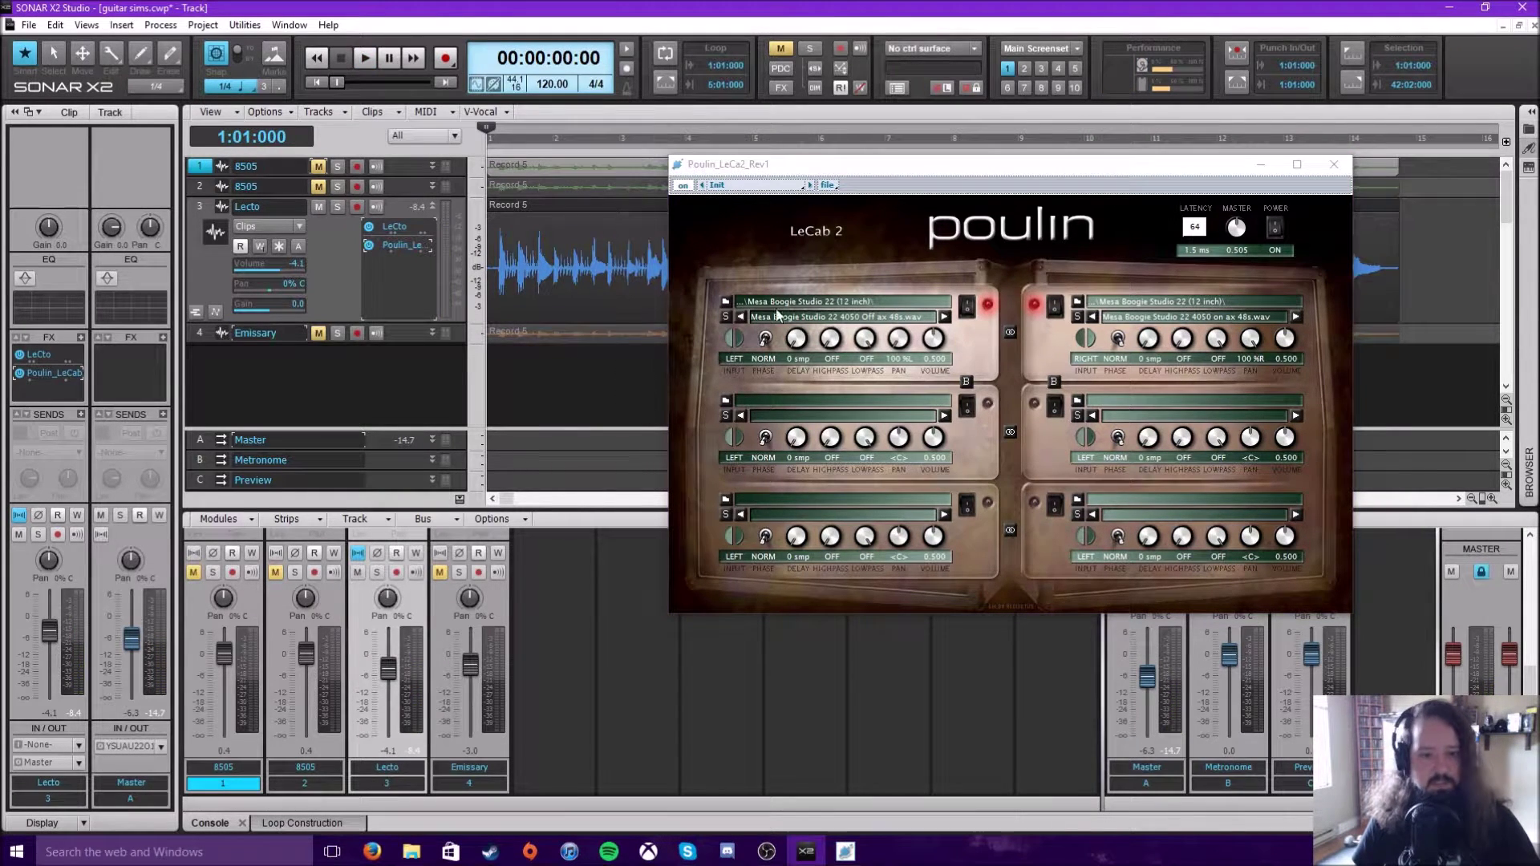
Play the Lecto track and switch both upper LeCab 2 slots to Mesa Boogie Studio 22 441 Edge 48s.wav
click(377, 63)
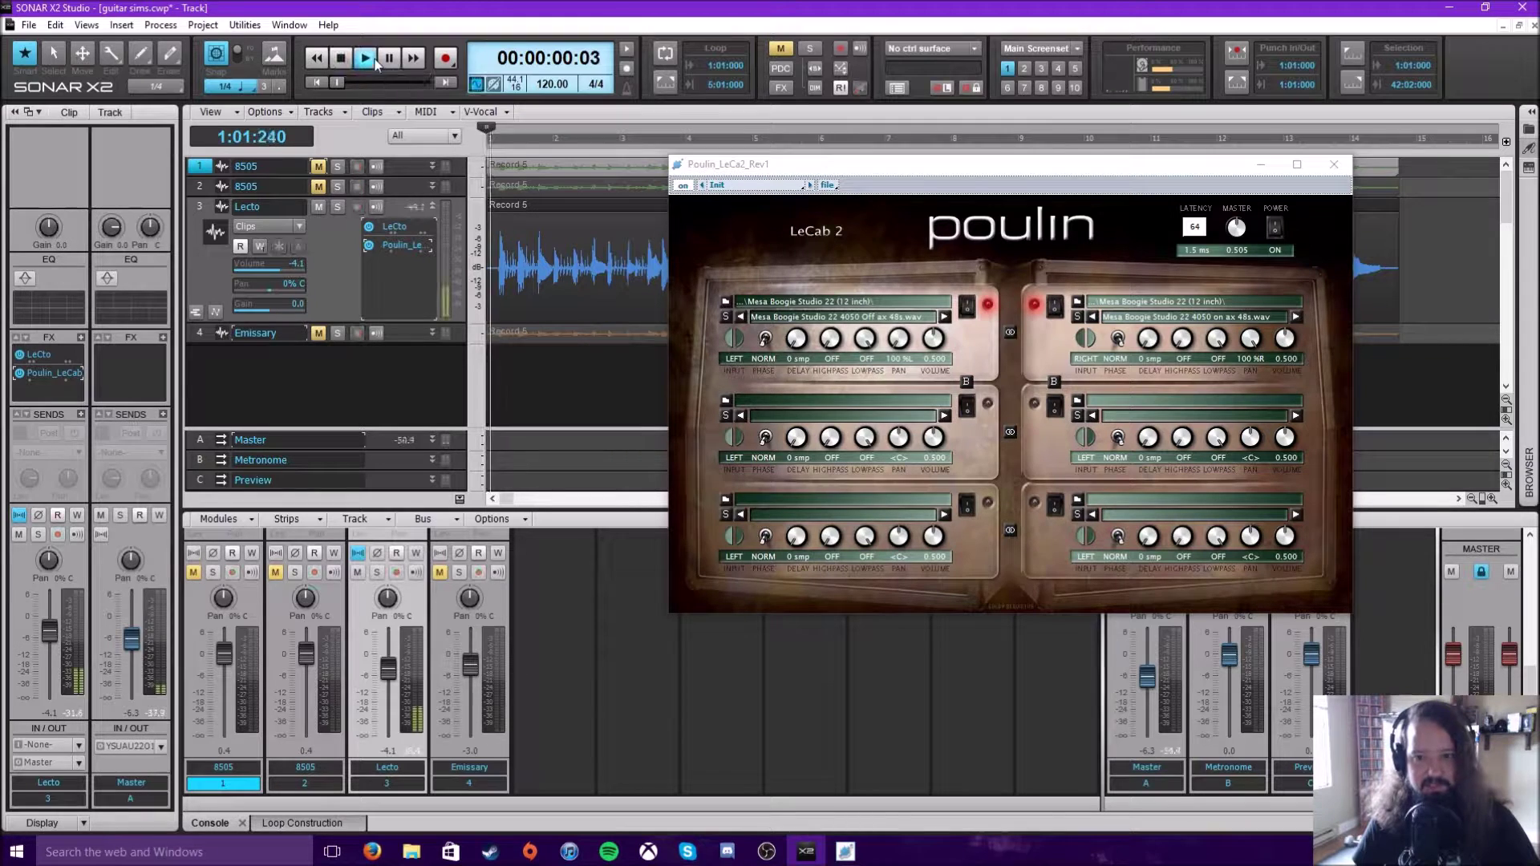
click(945, 317)
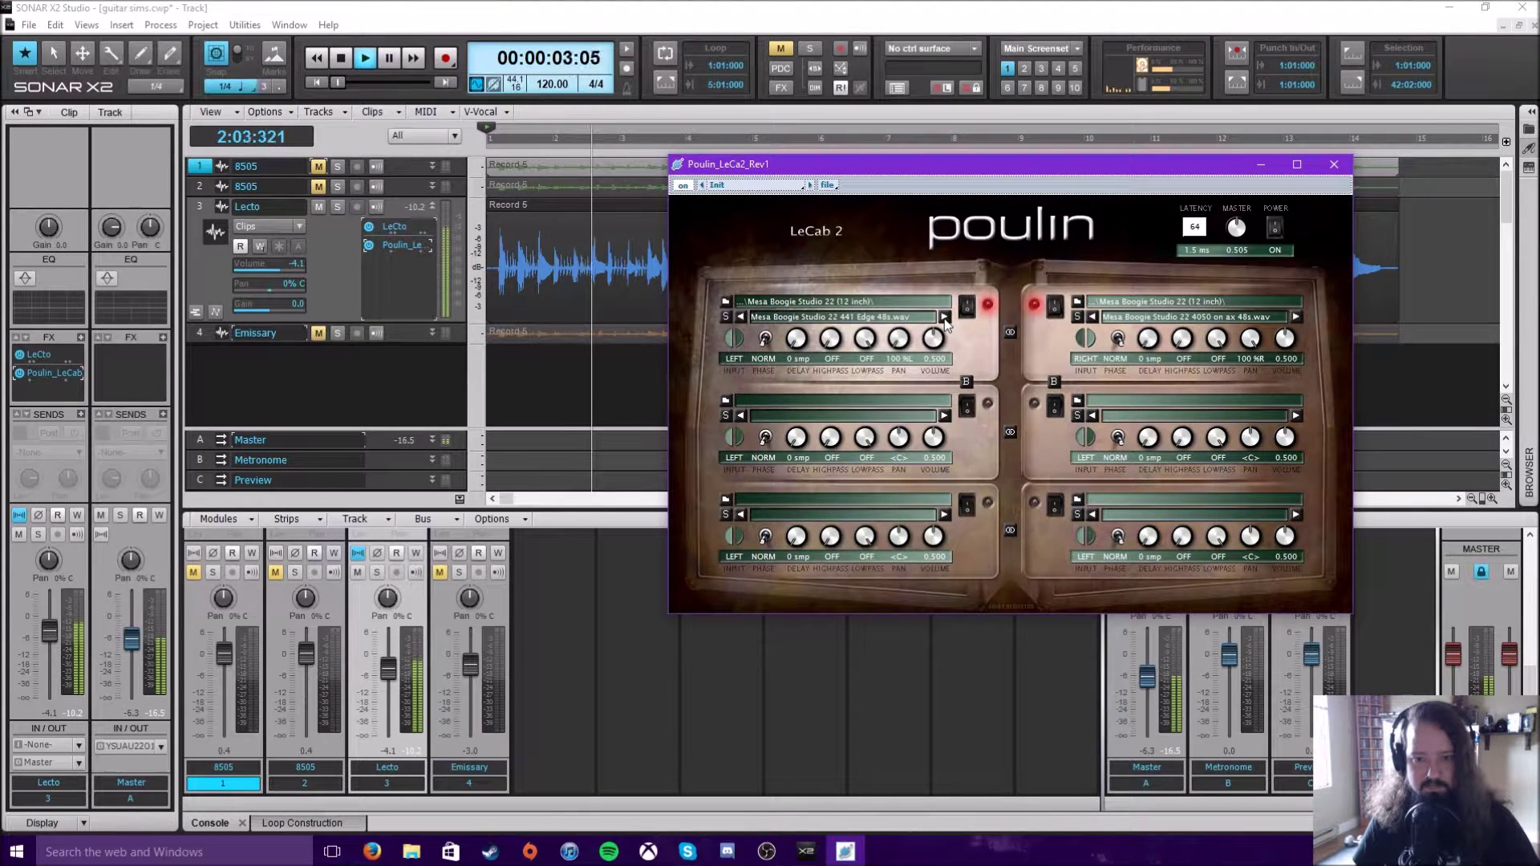
click(1298, 317)
click(1297, 318)
Link and unlink LeCab 2's top pair of slots while listening, and stop playback
click(1010, 332)
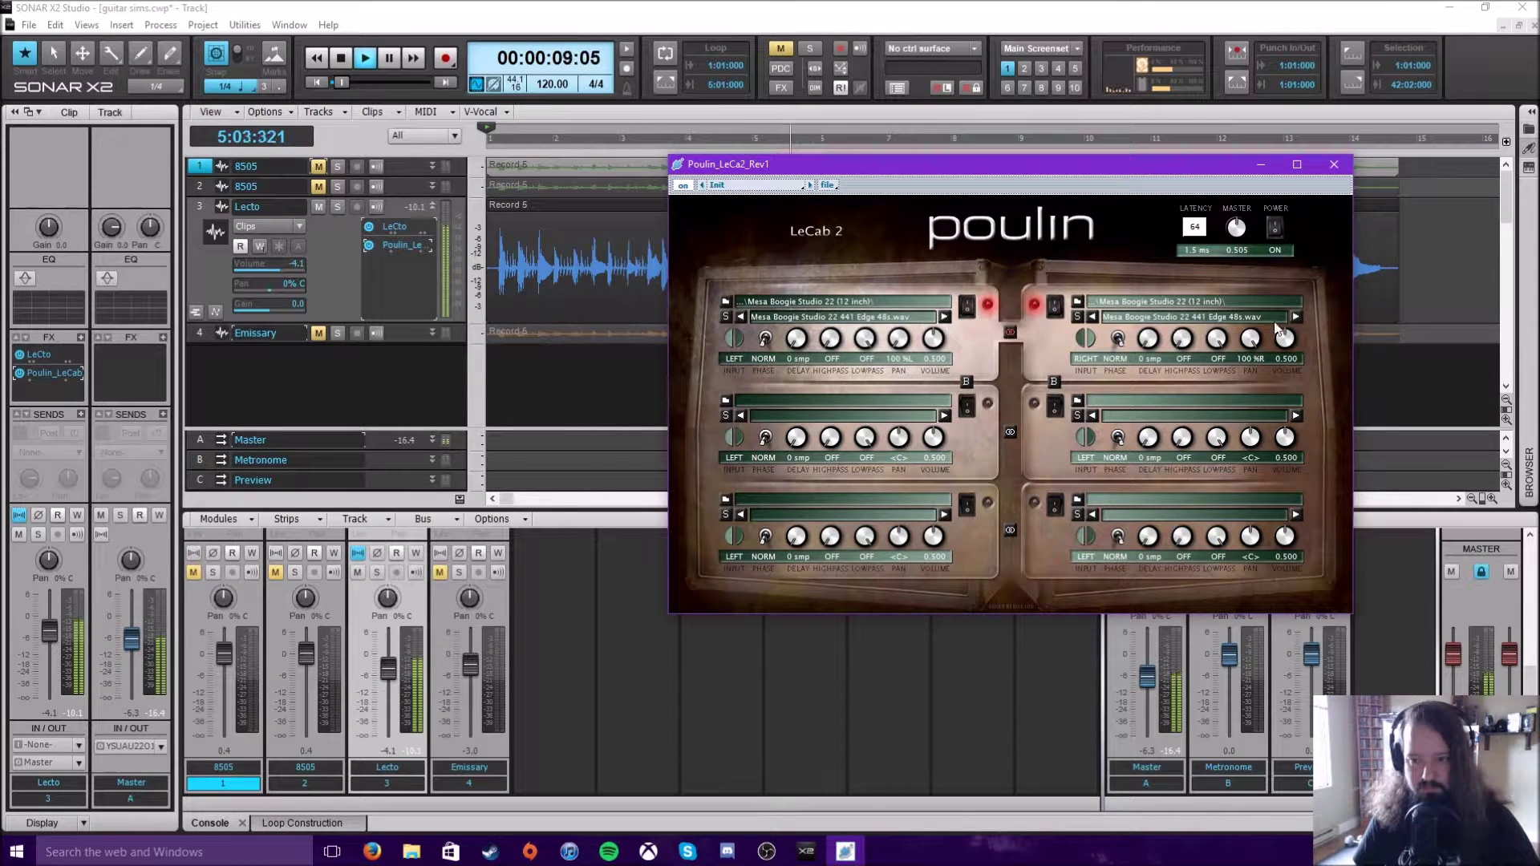
click(1010, 332)
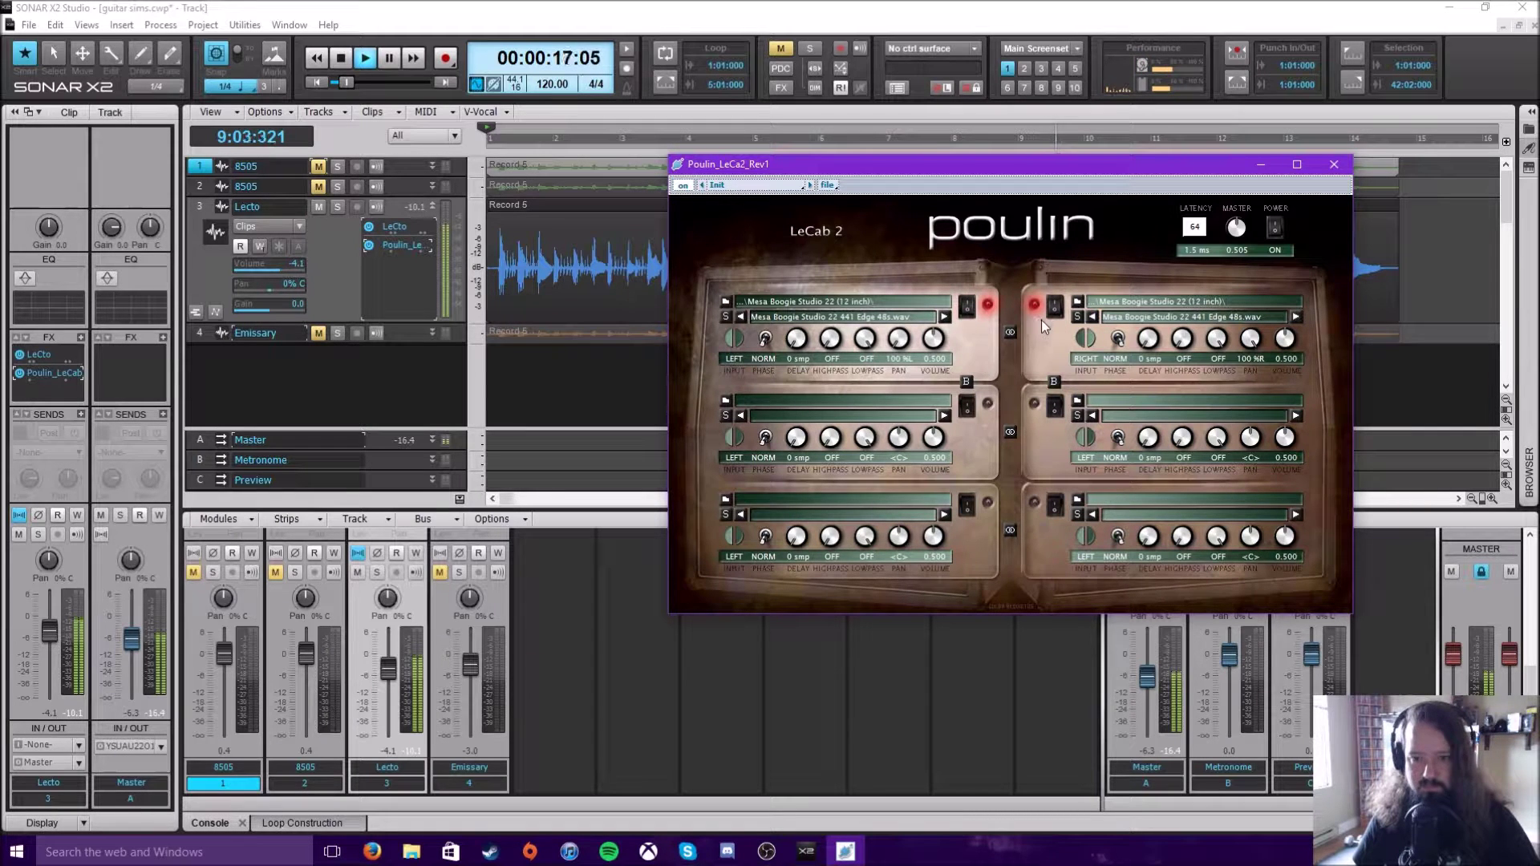
click(1192, 157)
key(space)
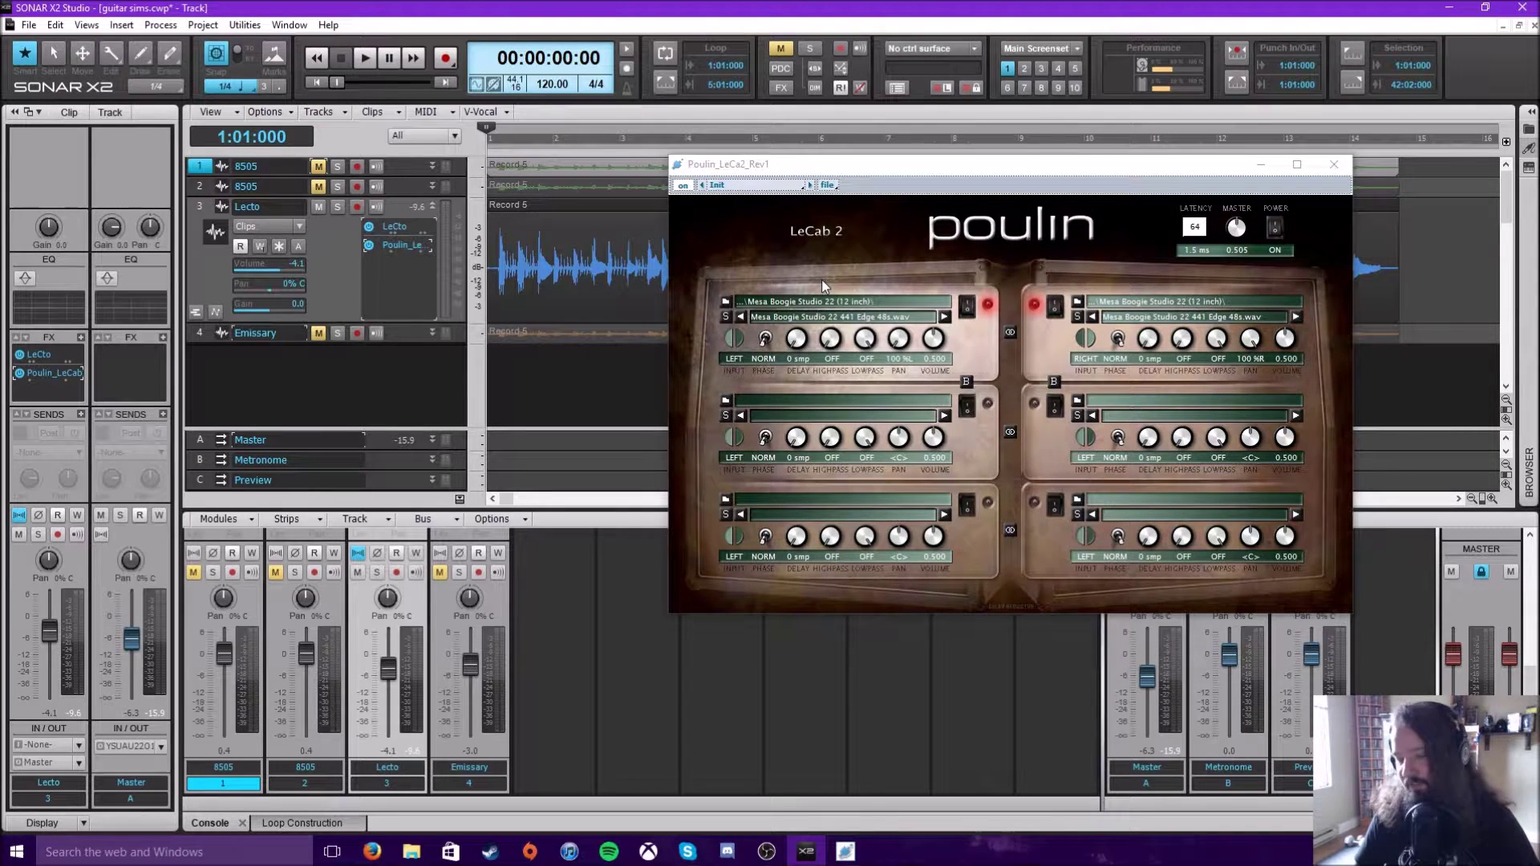
Open the impulse file chooser for LeCab 2's upper left slot and browse the cabinet folders in impulse_pack_02
click(726, 302)
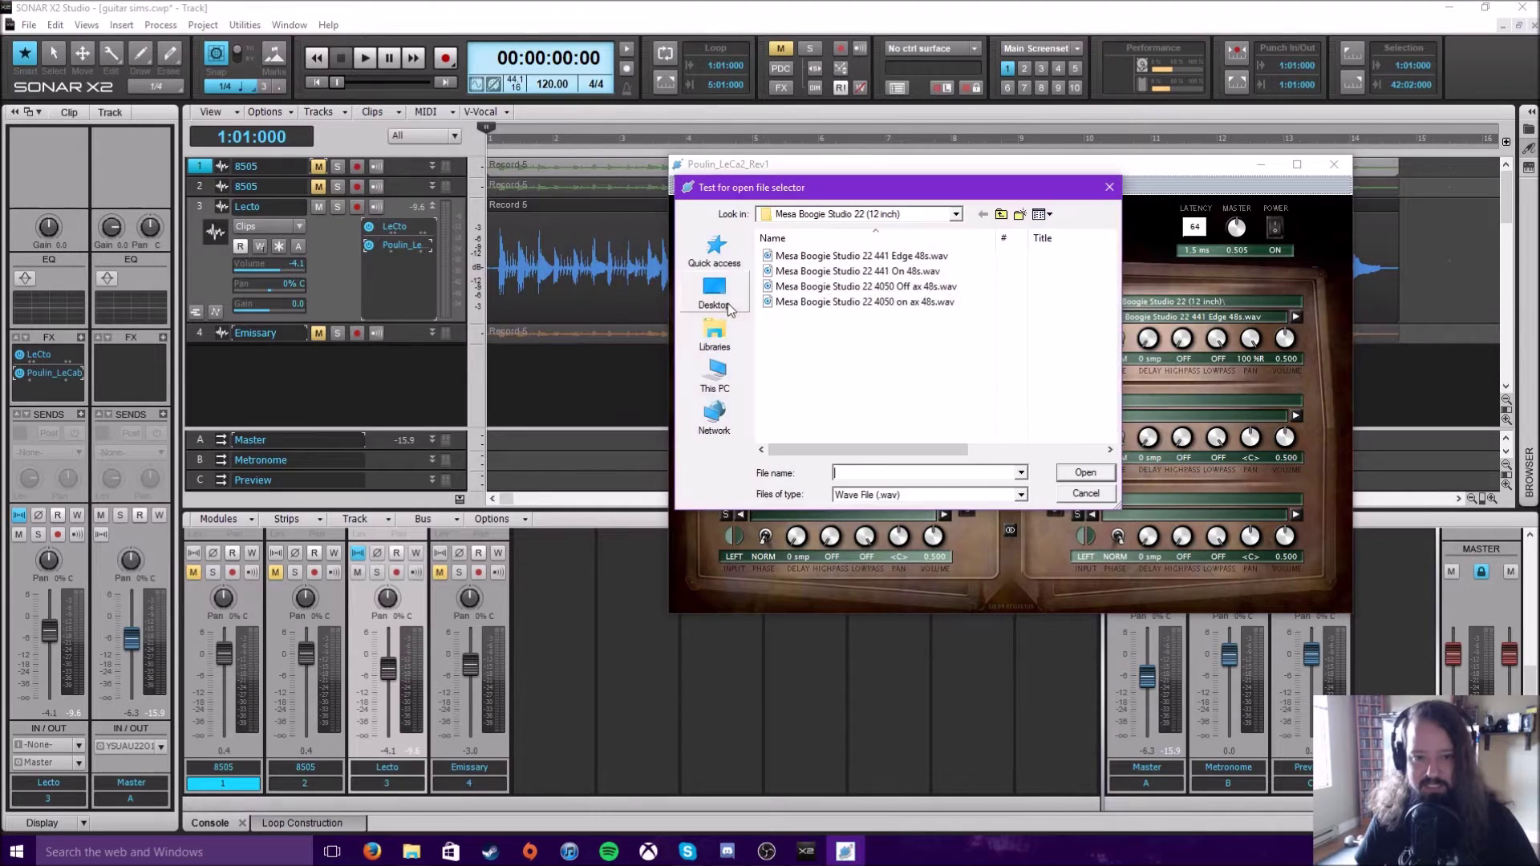
click(1000, 216)
click(1000, 216)
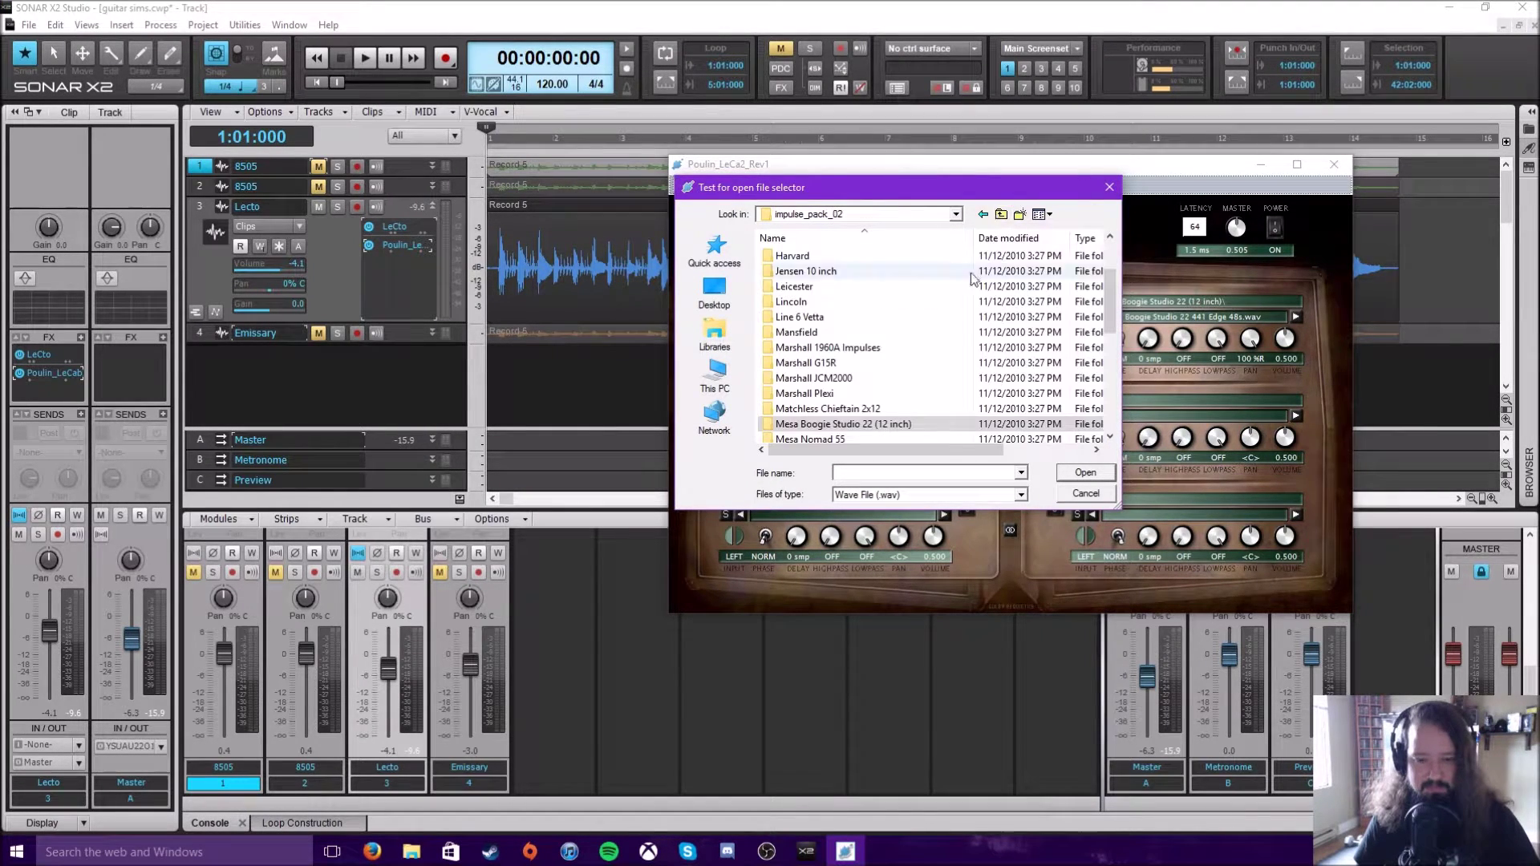
scroll(936, 326, down, 1)
scroll(832, 377, down, 2)
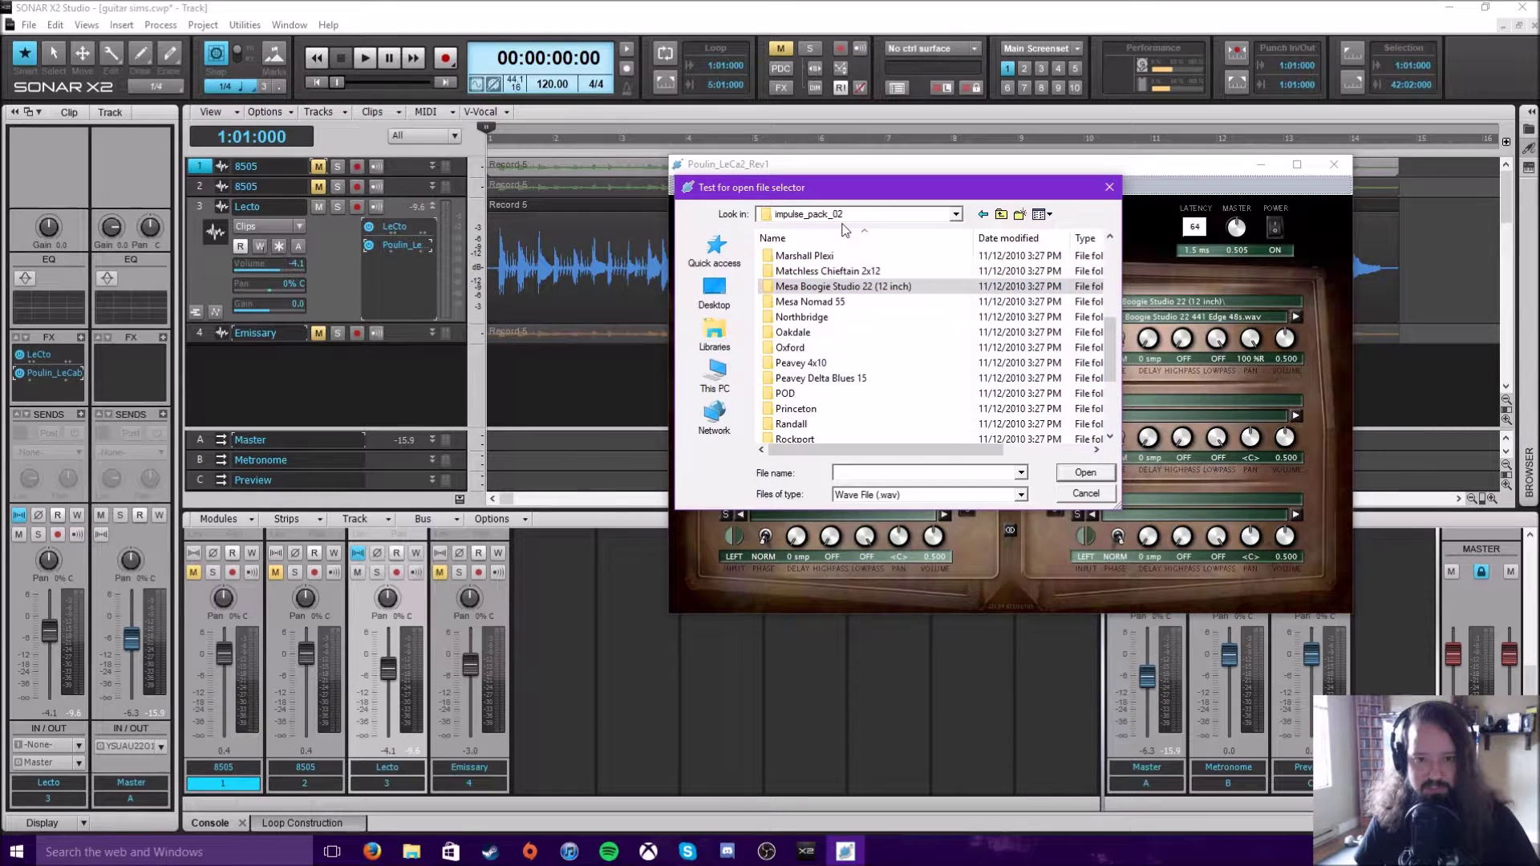
scroll(823, 278, down, 1)
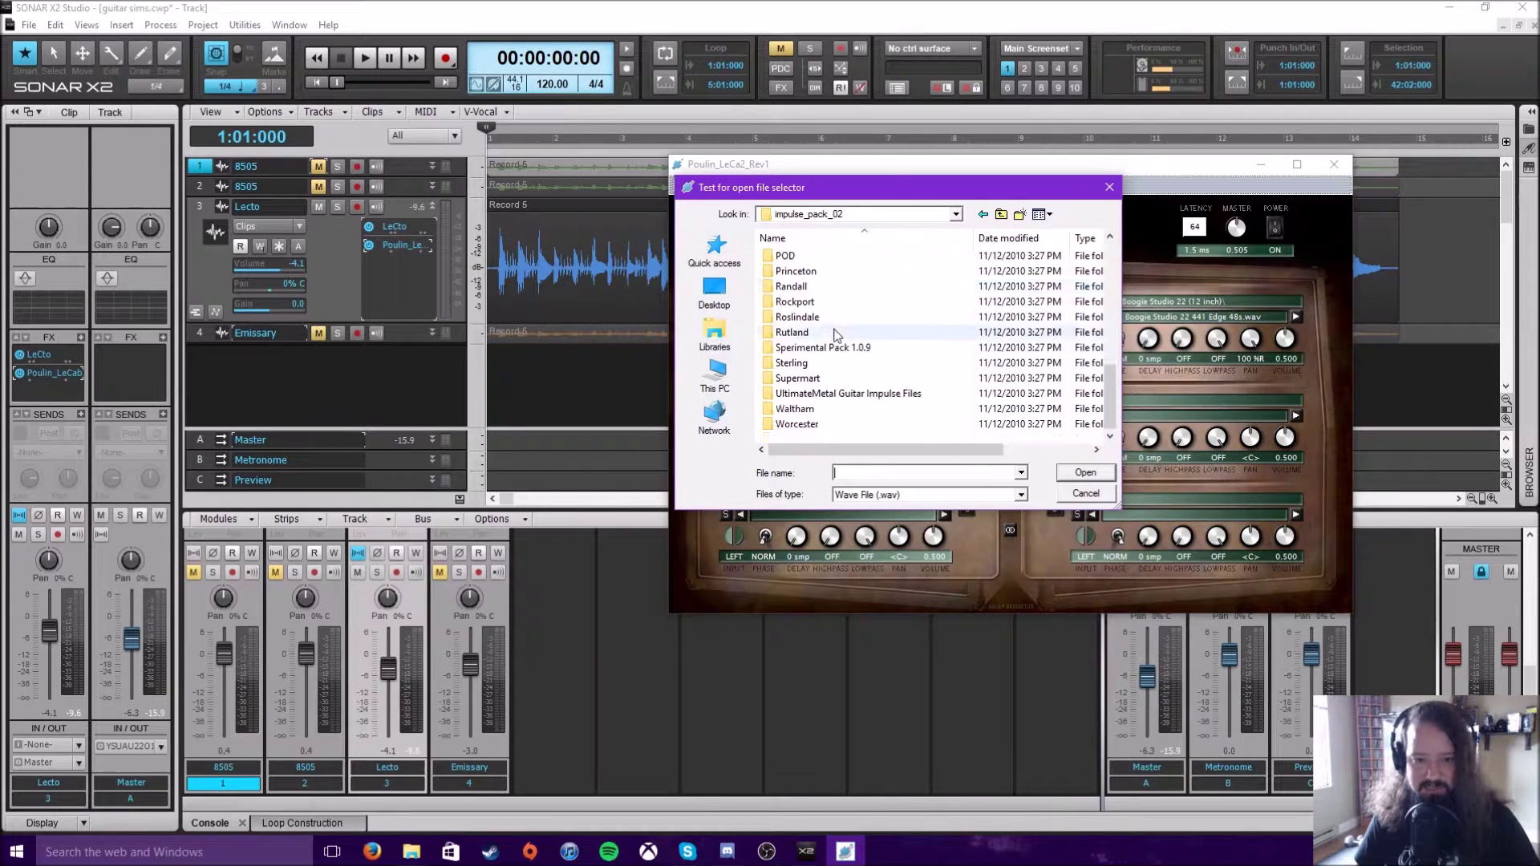
scroll(850, 433, up, 5)
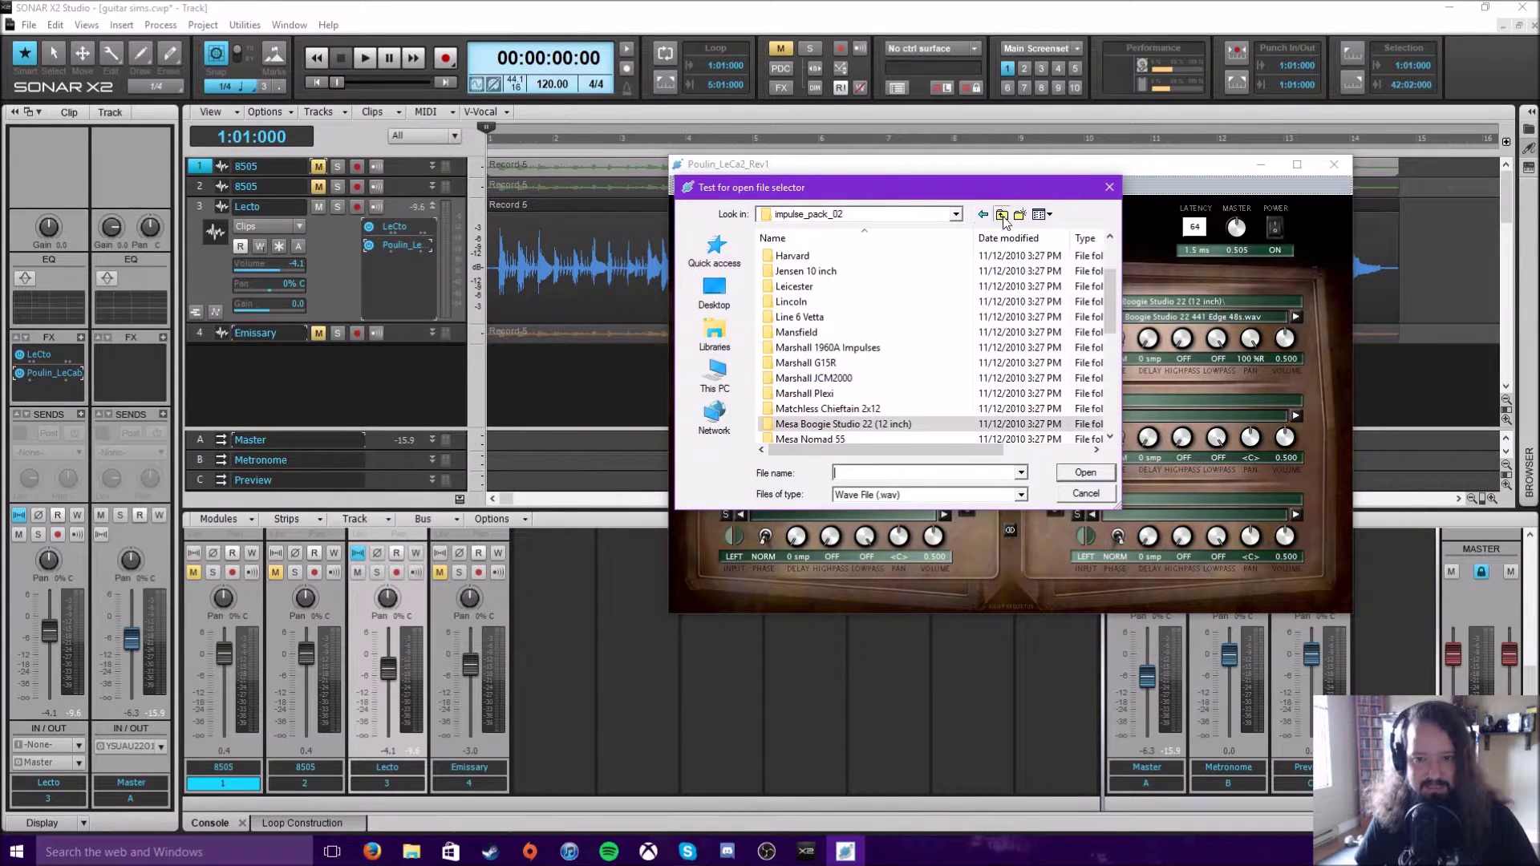
Browse the cabinet folders in impulse_pack_01 and in Impulses - Guitar speaker cabinets
click(983, 213)
double_click(995, 377)
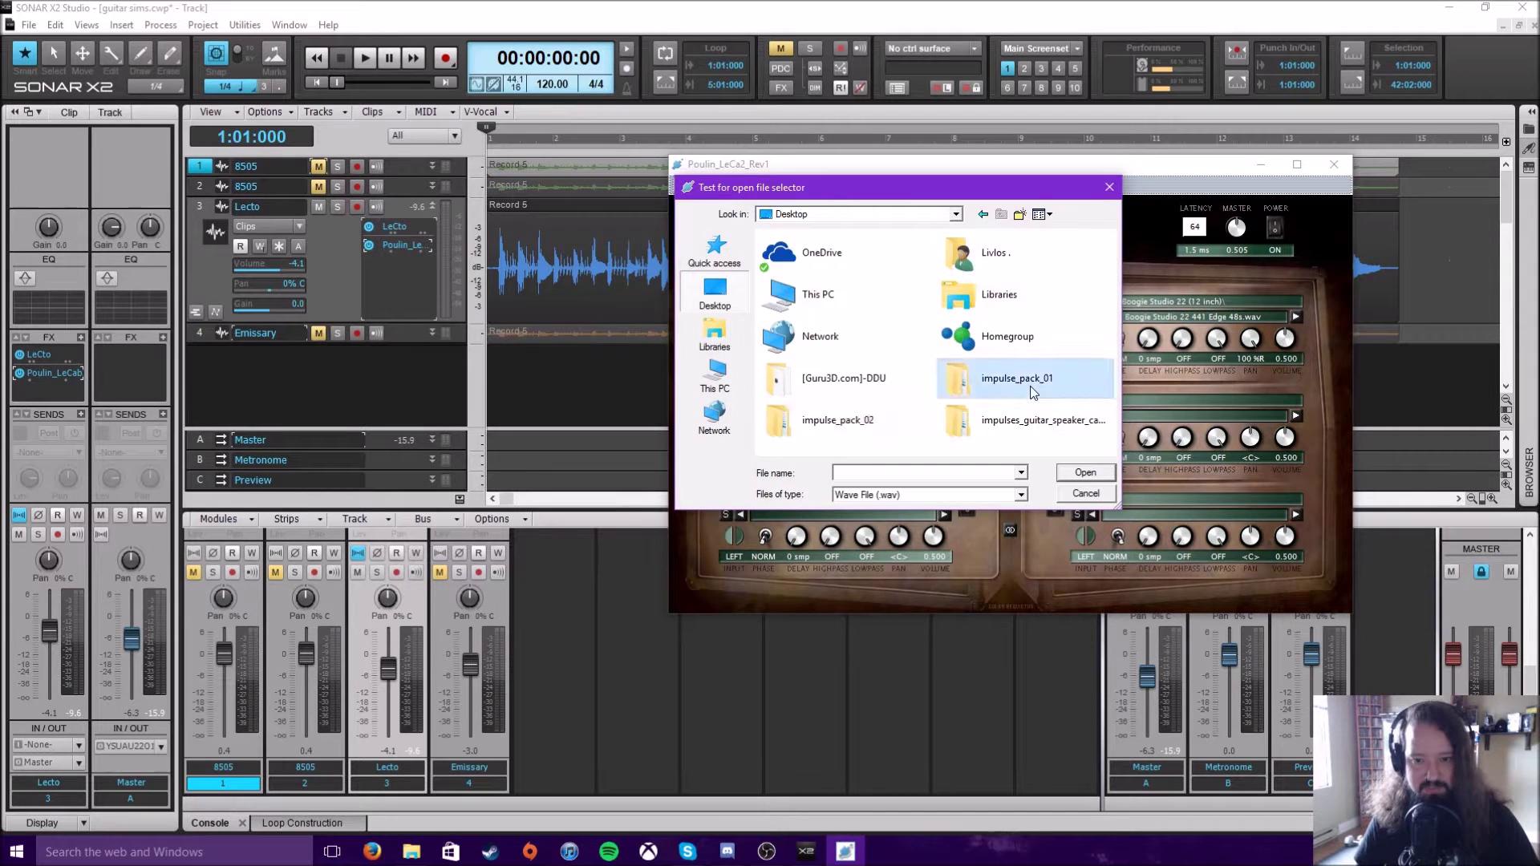
scroll(827, 299, down, 3)
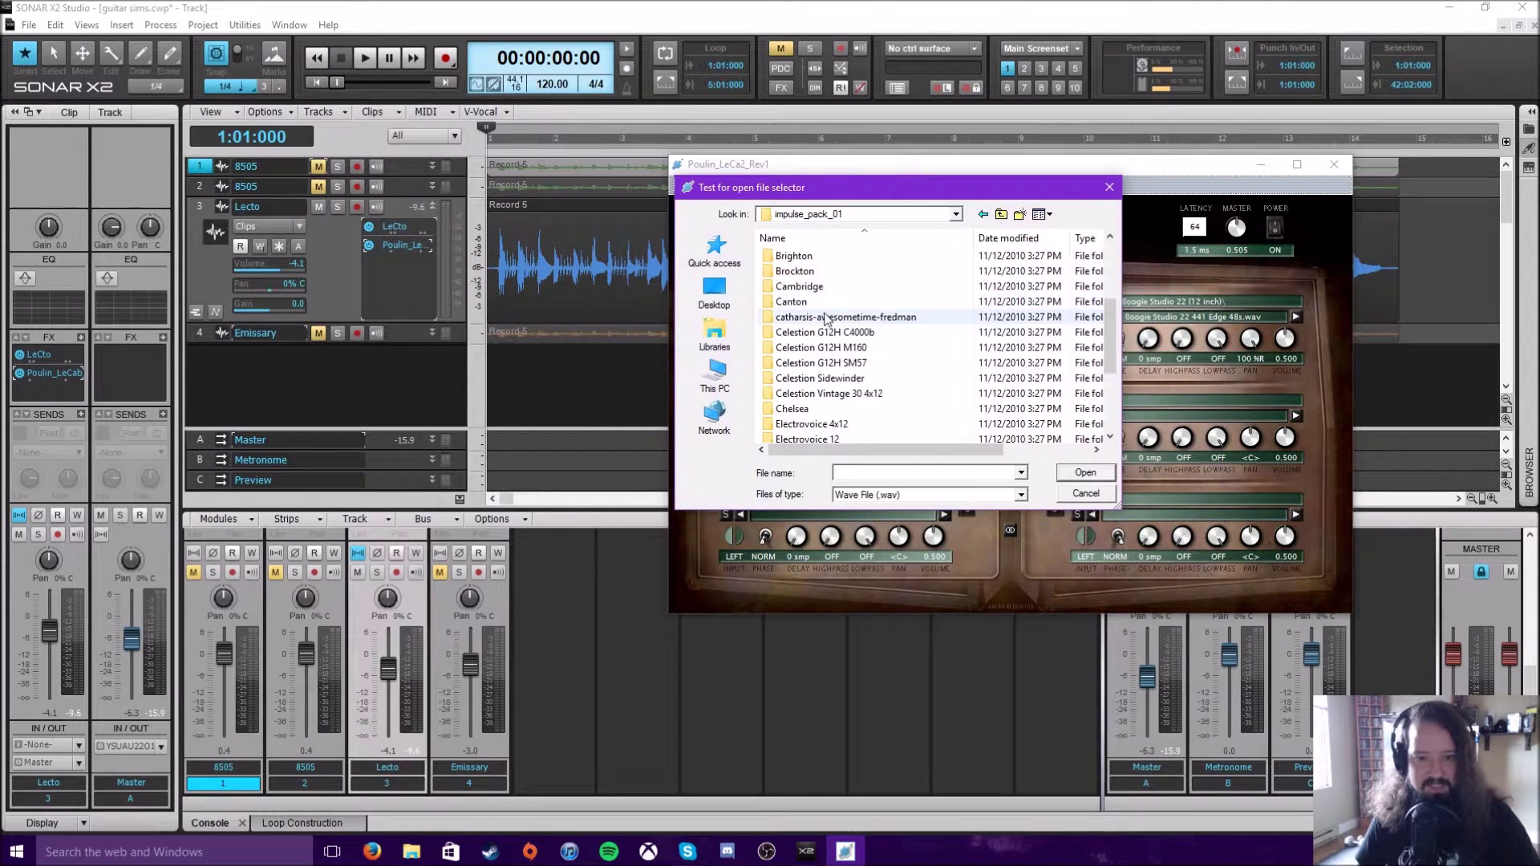
scroll(827, 320, down, 1)
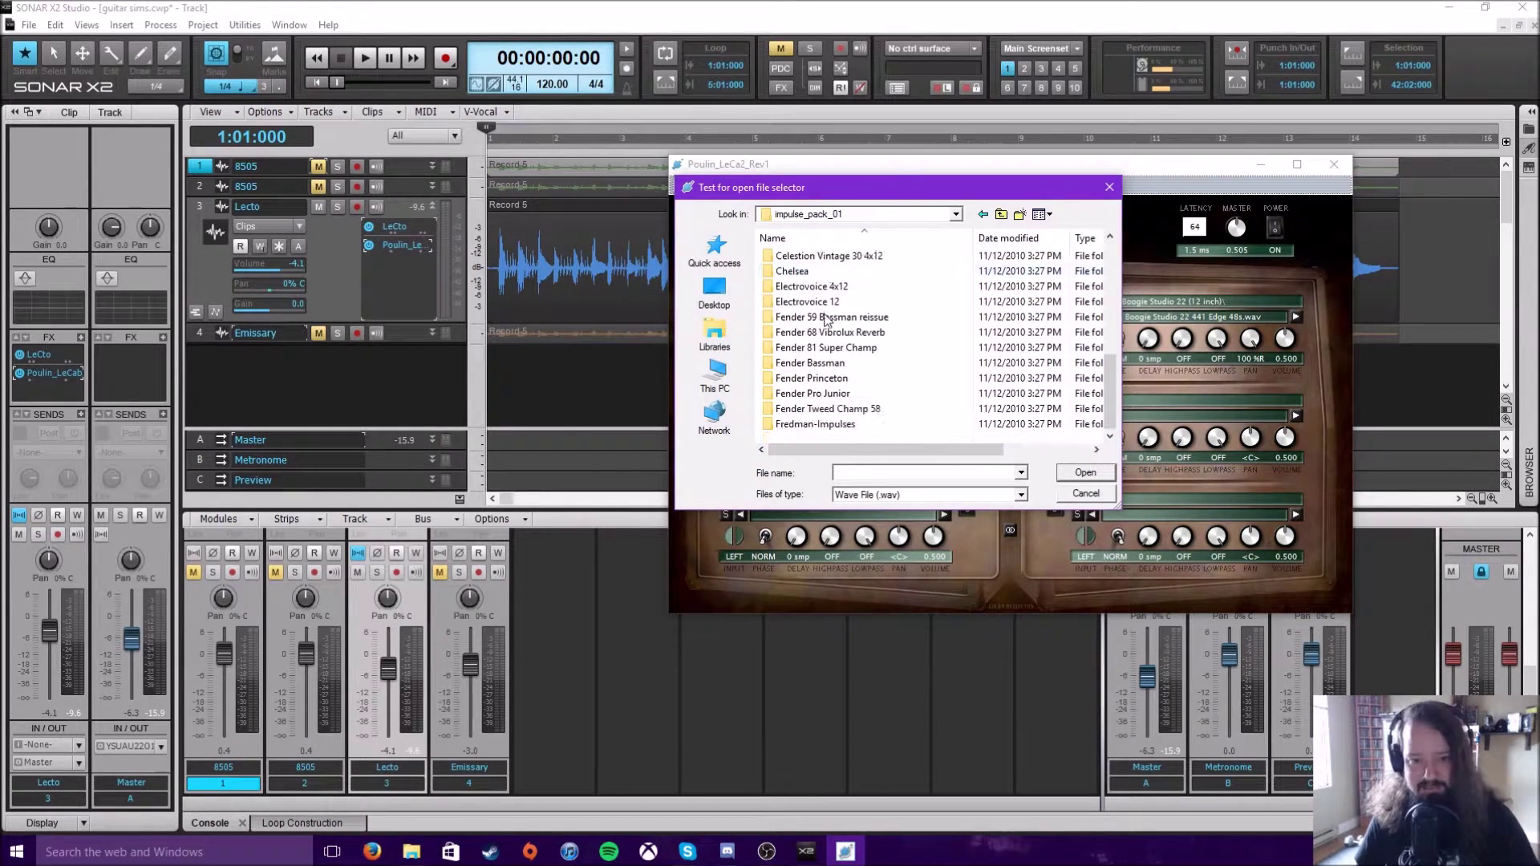
click(1002, 216)
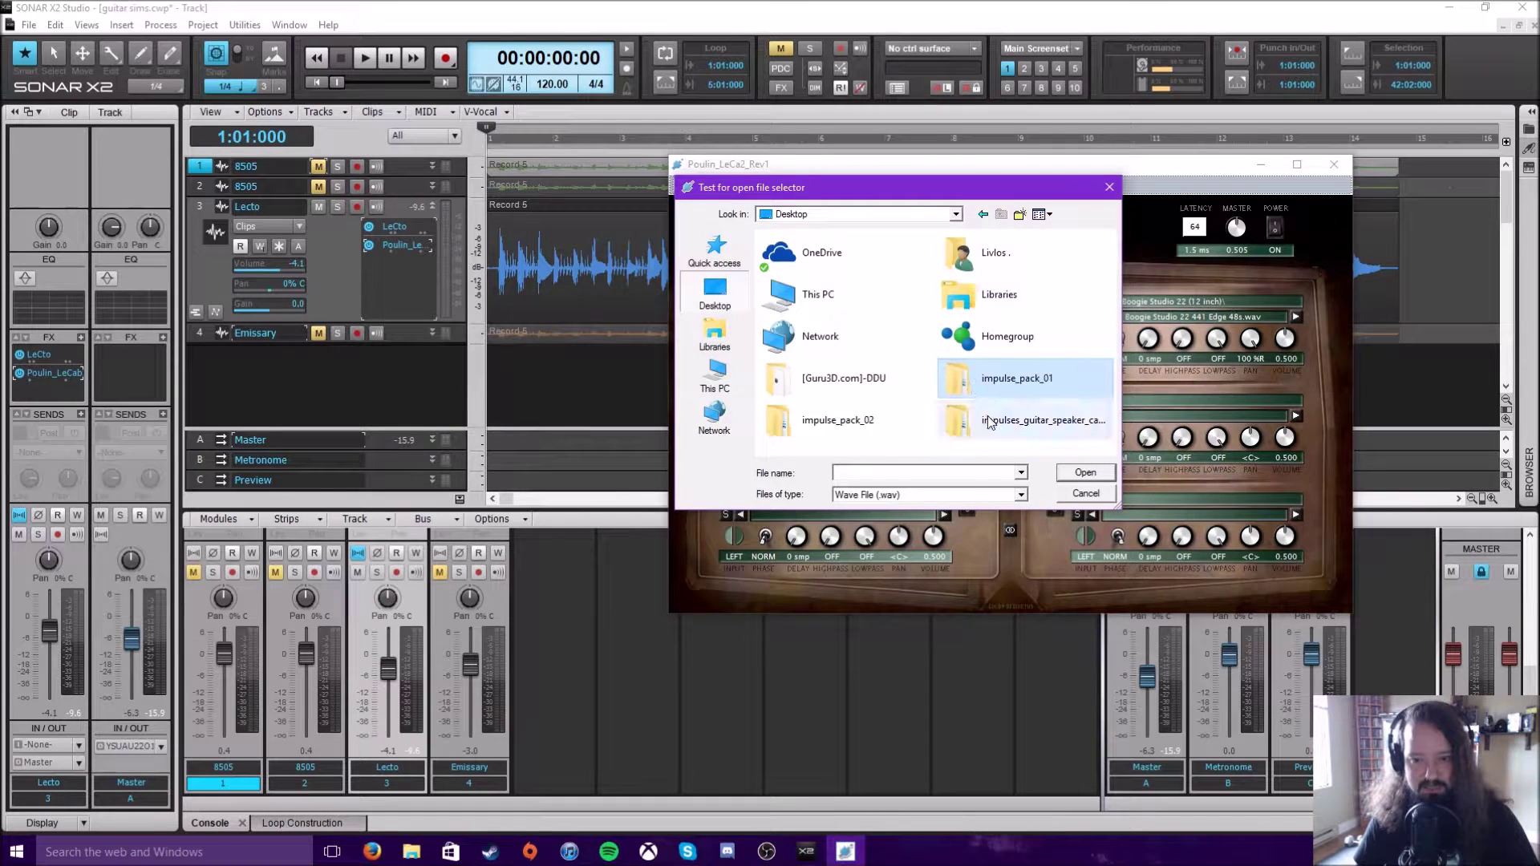
double_click(1015, 420)
double_click(875, 258)
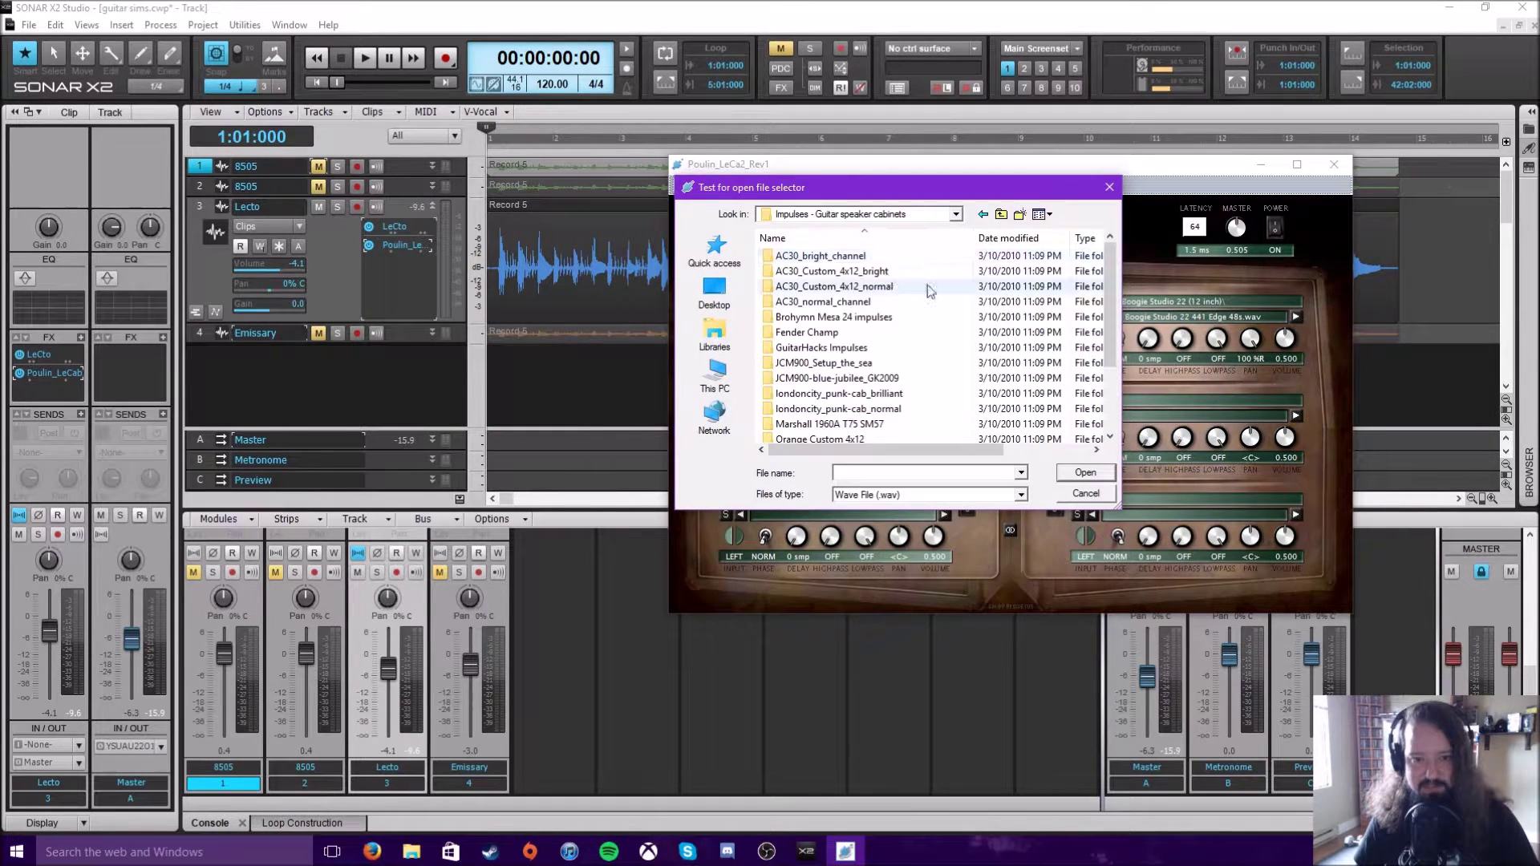
scroll(897, 286, down, 4)
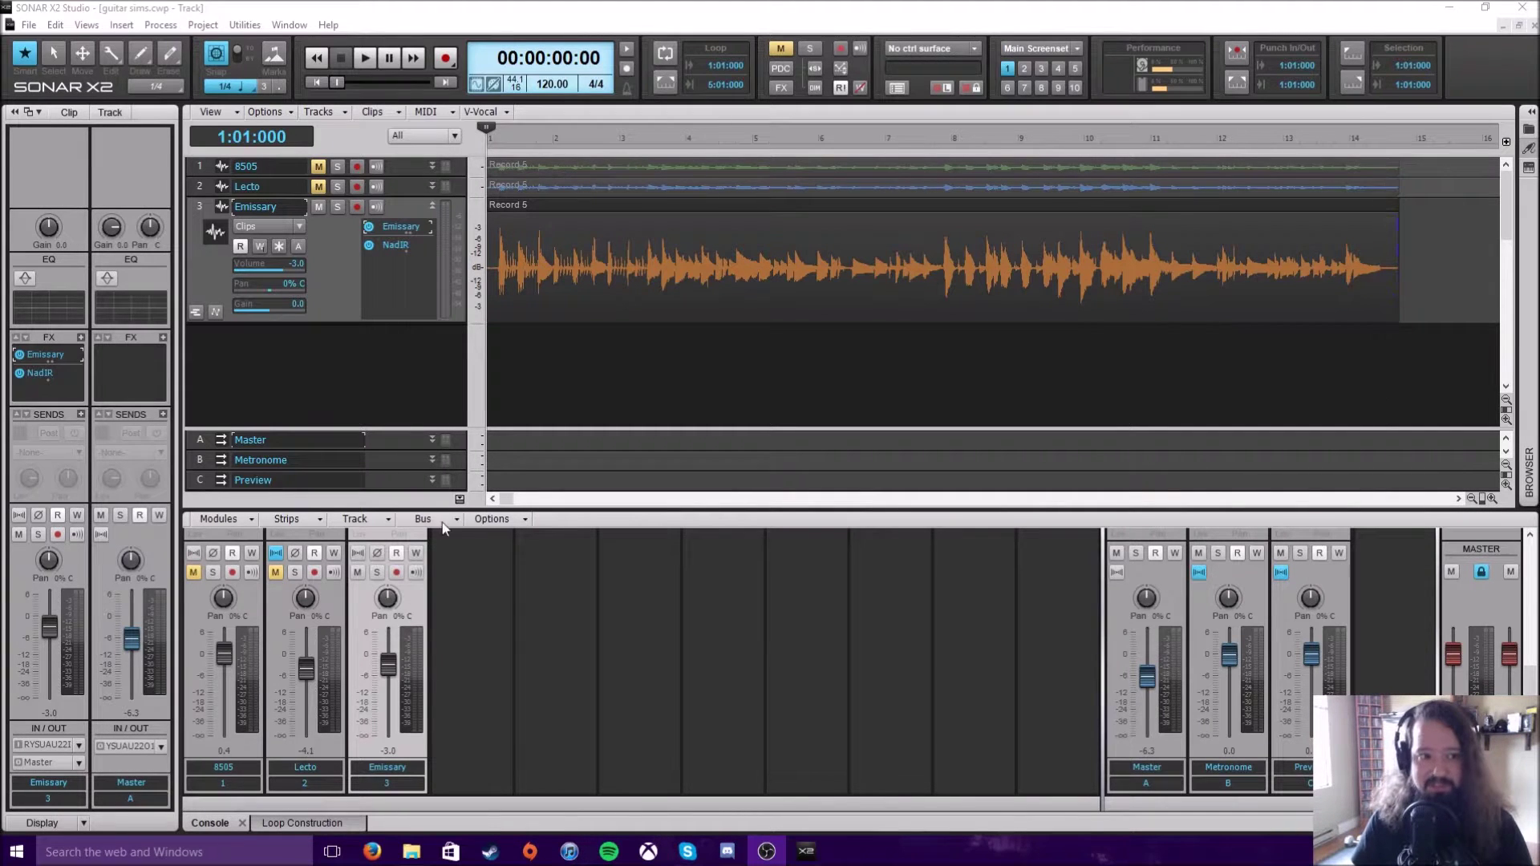
Open the NadIR effect on the Emissary track and place its window below the track's waveform
double_click(404, 251)
drag(466, 20, 1088, 327)
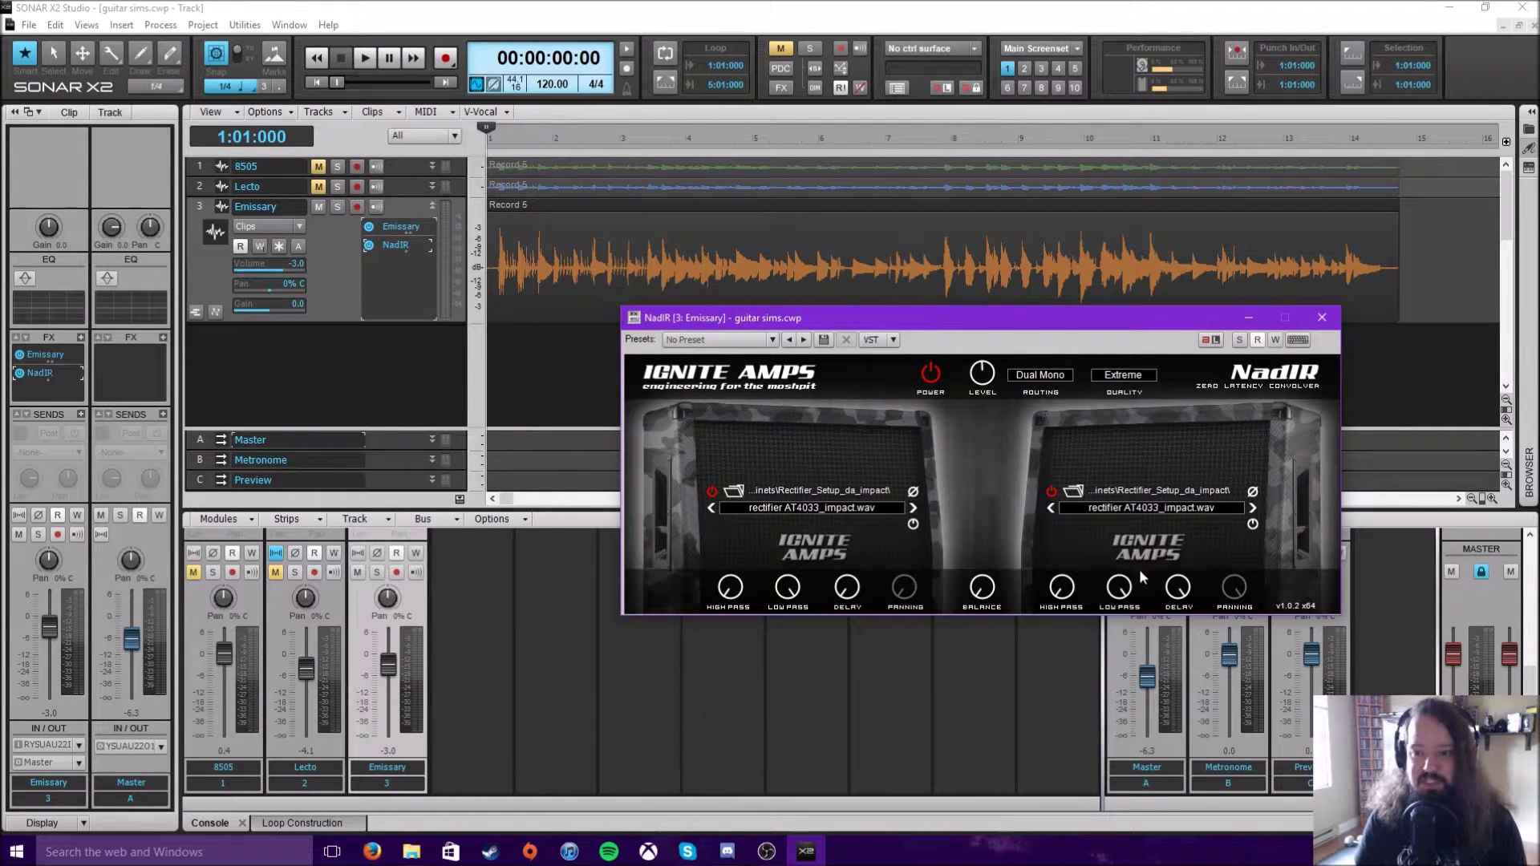
drag(1095, 319, 988, 411)
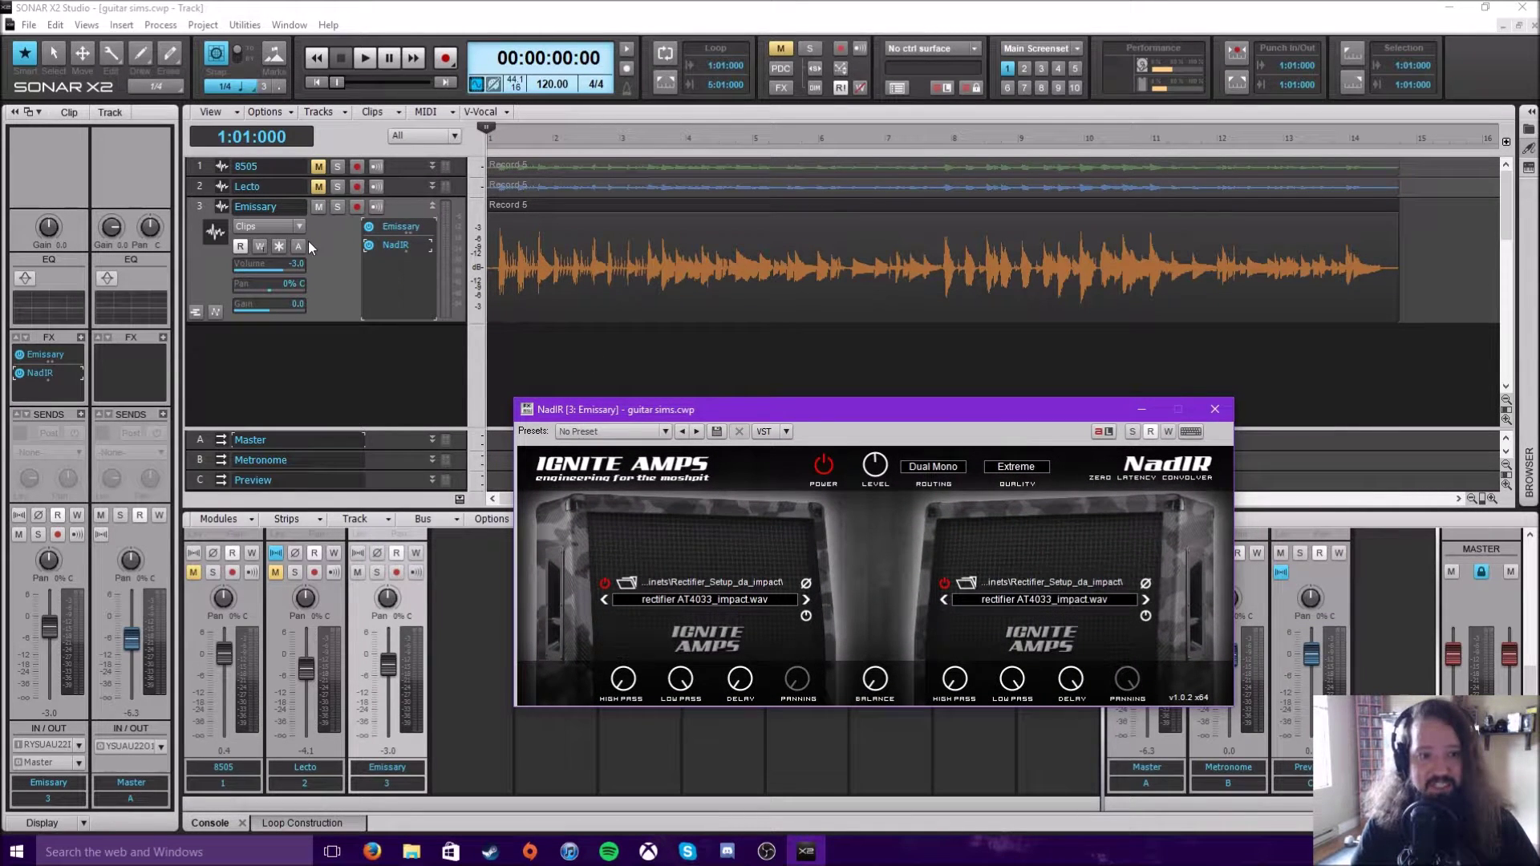
Bypass NadIR on the Emissary track, close its window, and play the amp briefly without cabinet simulation
click(369, 245)
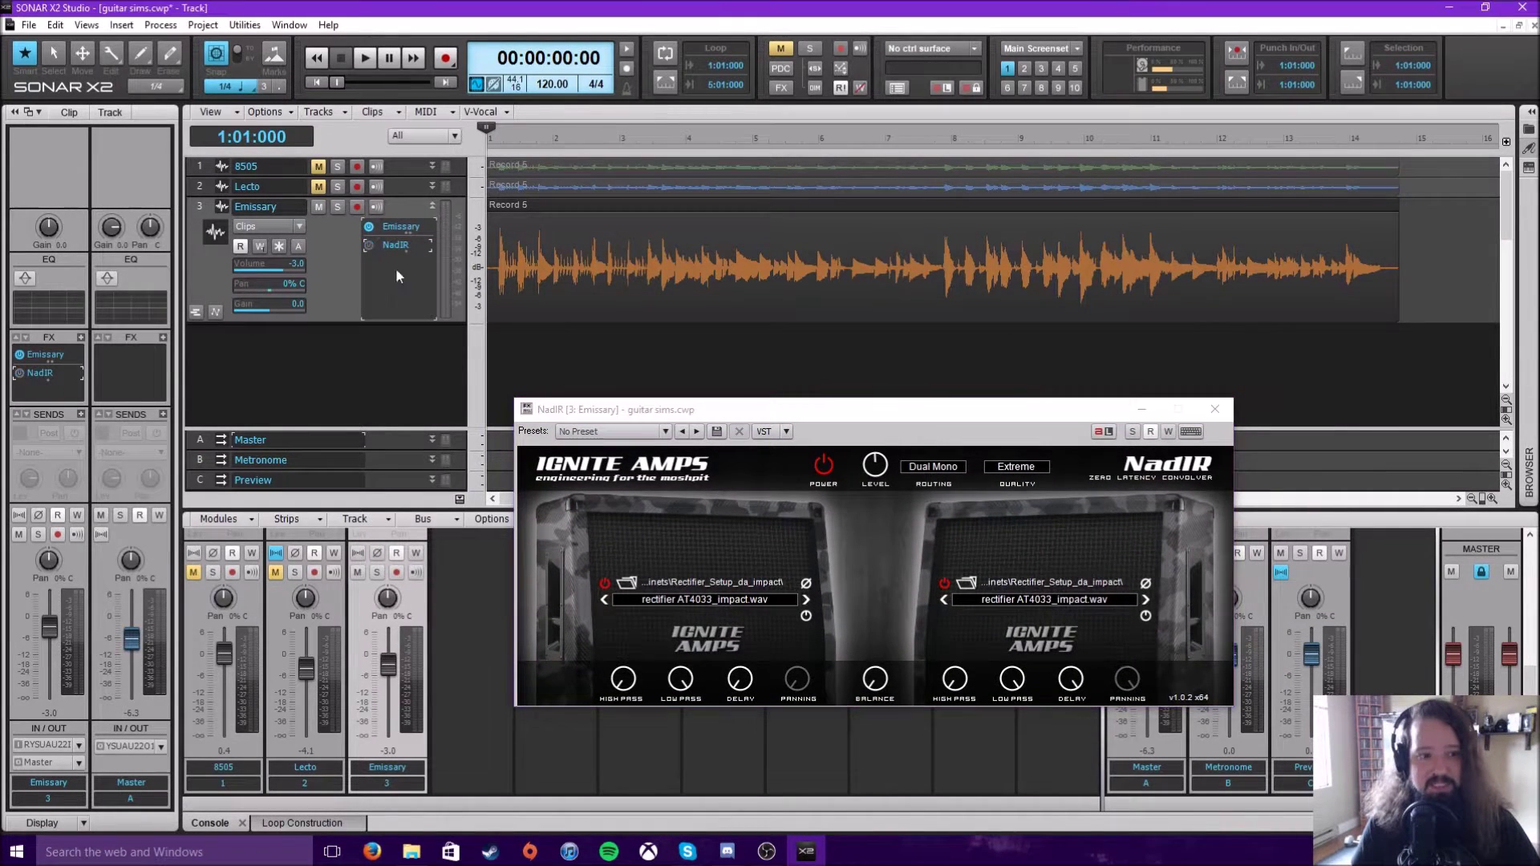
click(1215, 409)
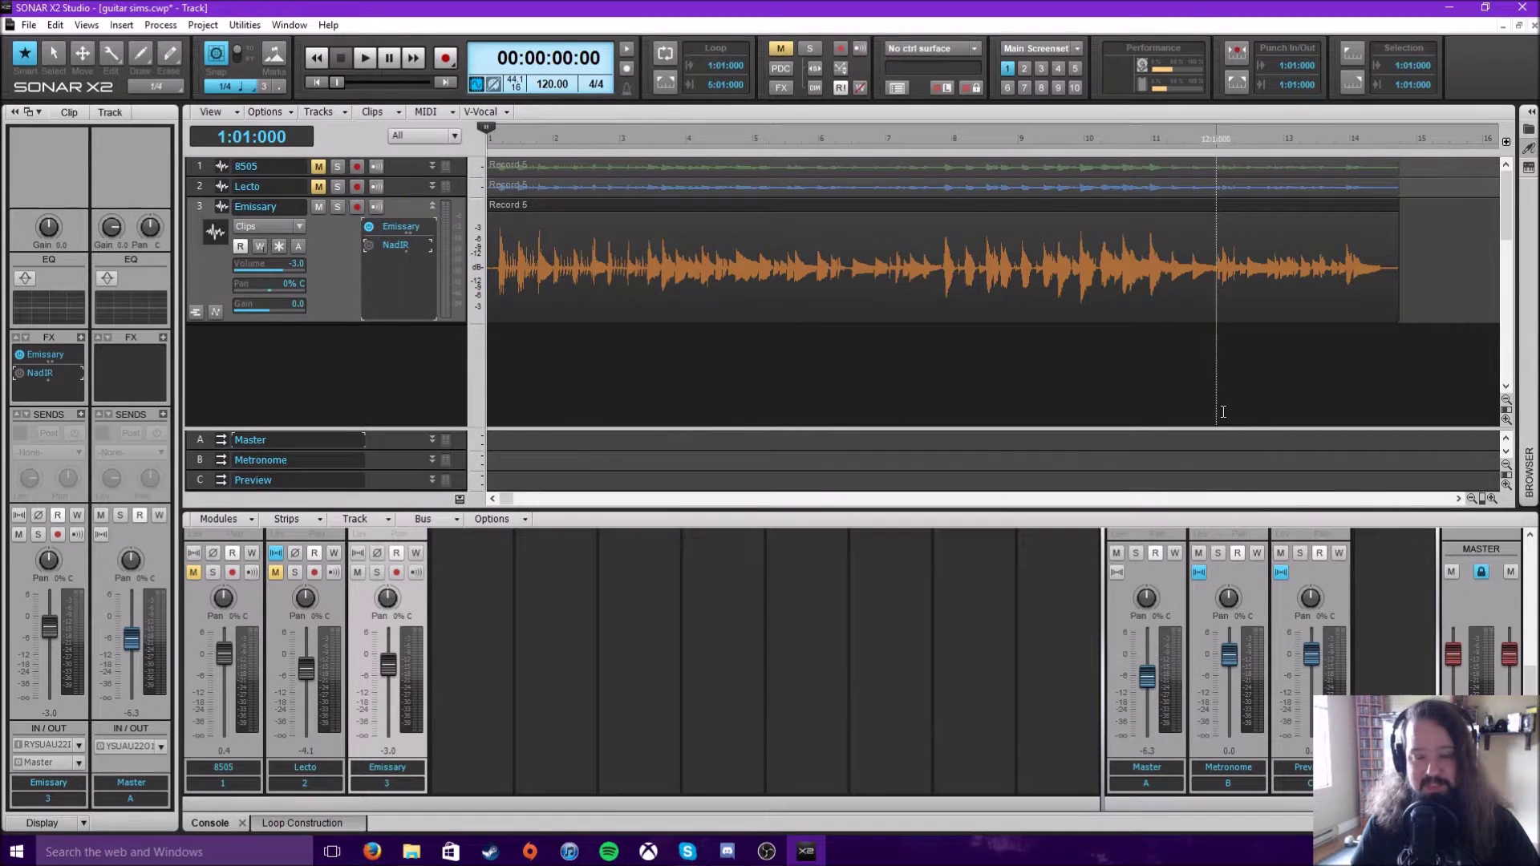
click(367, 61)
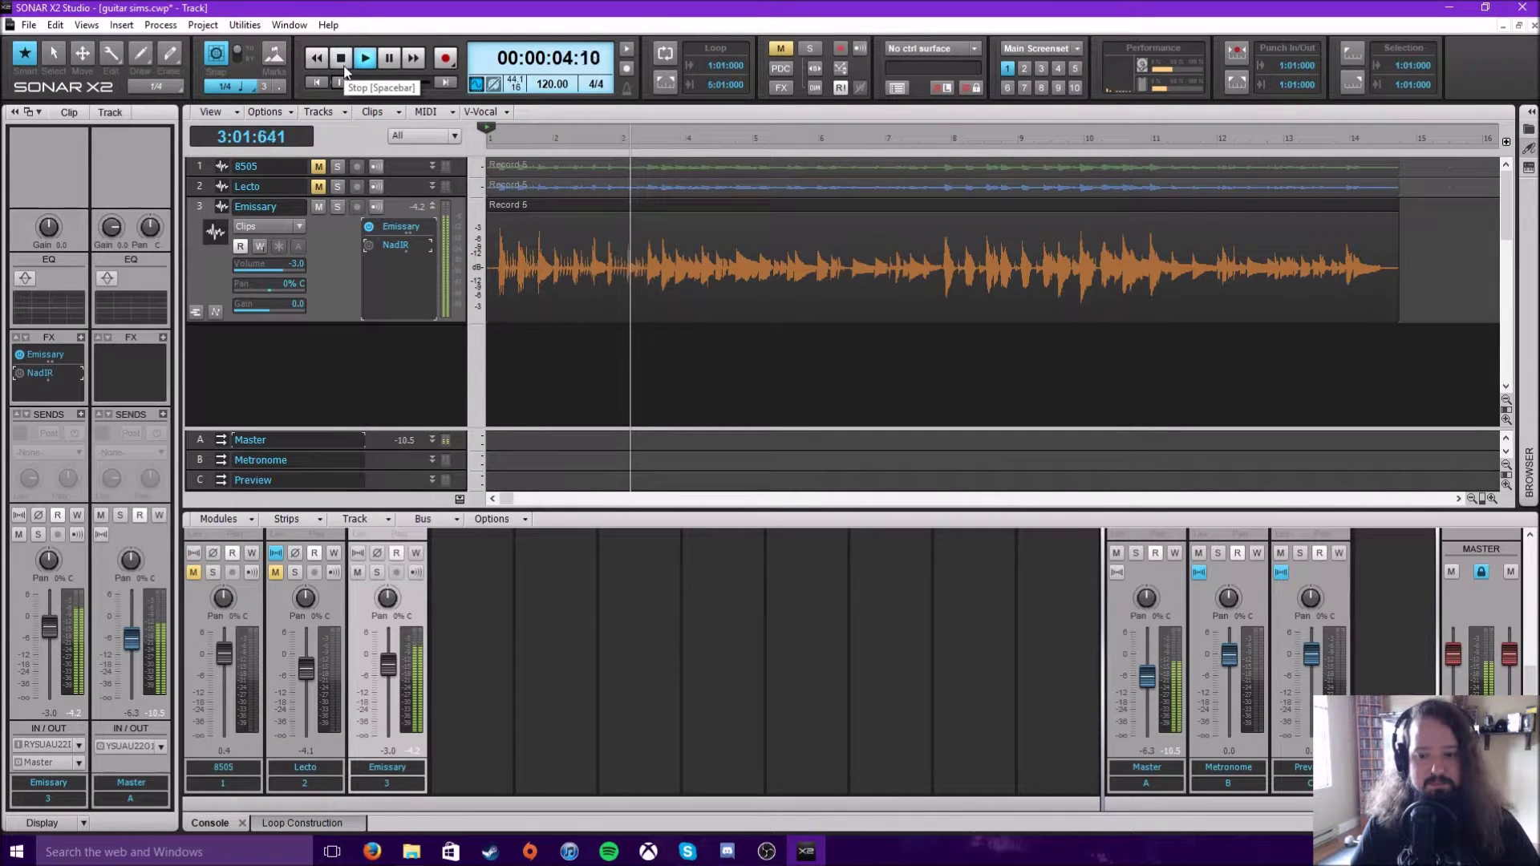
click(343, 67)
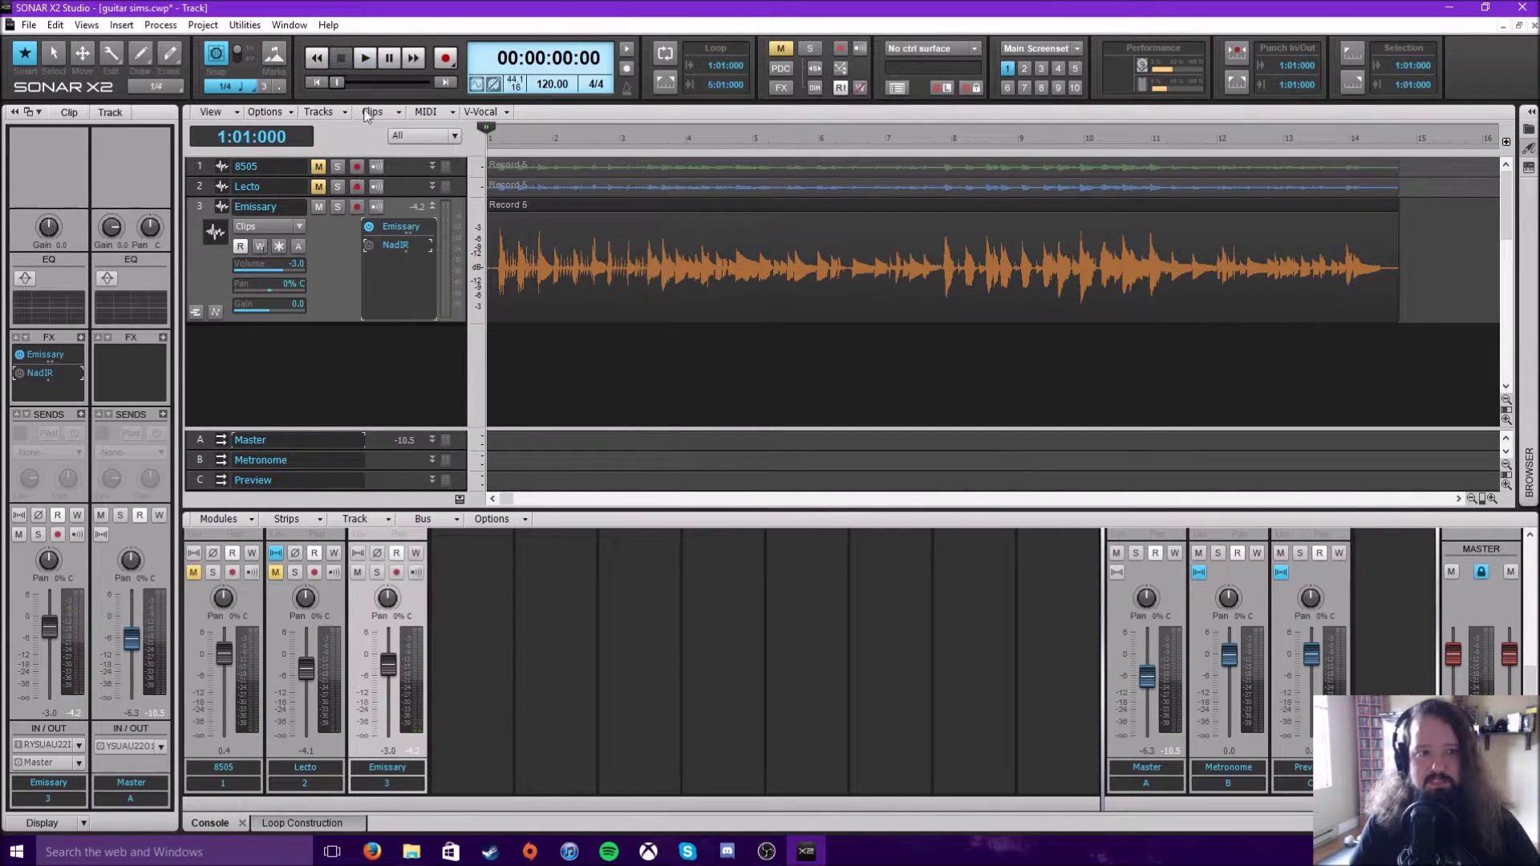
Re-enable and reopen NadIR on the Emissary track, and view the impulse files available for its left cabinet without loading one
click(367, 245)
double_click(396, 247)
drag(820, 412, 794, 340)
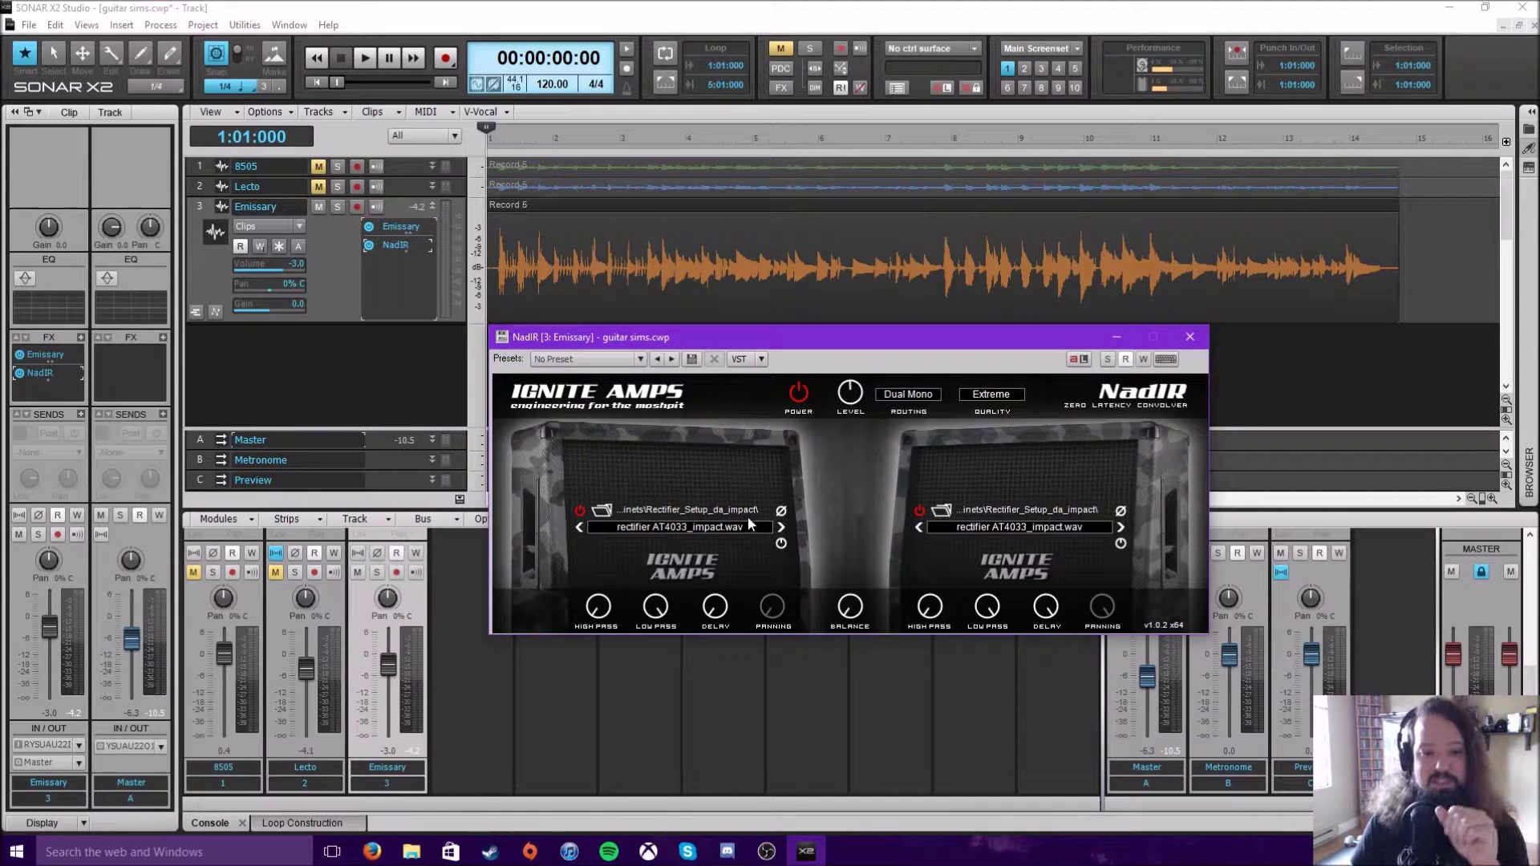
click(605, 509)
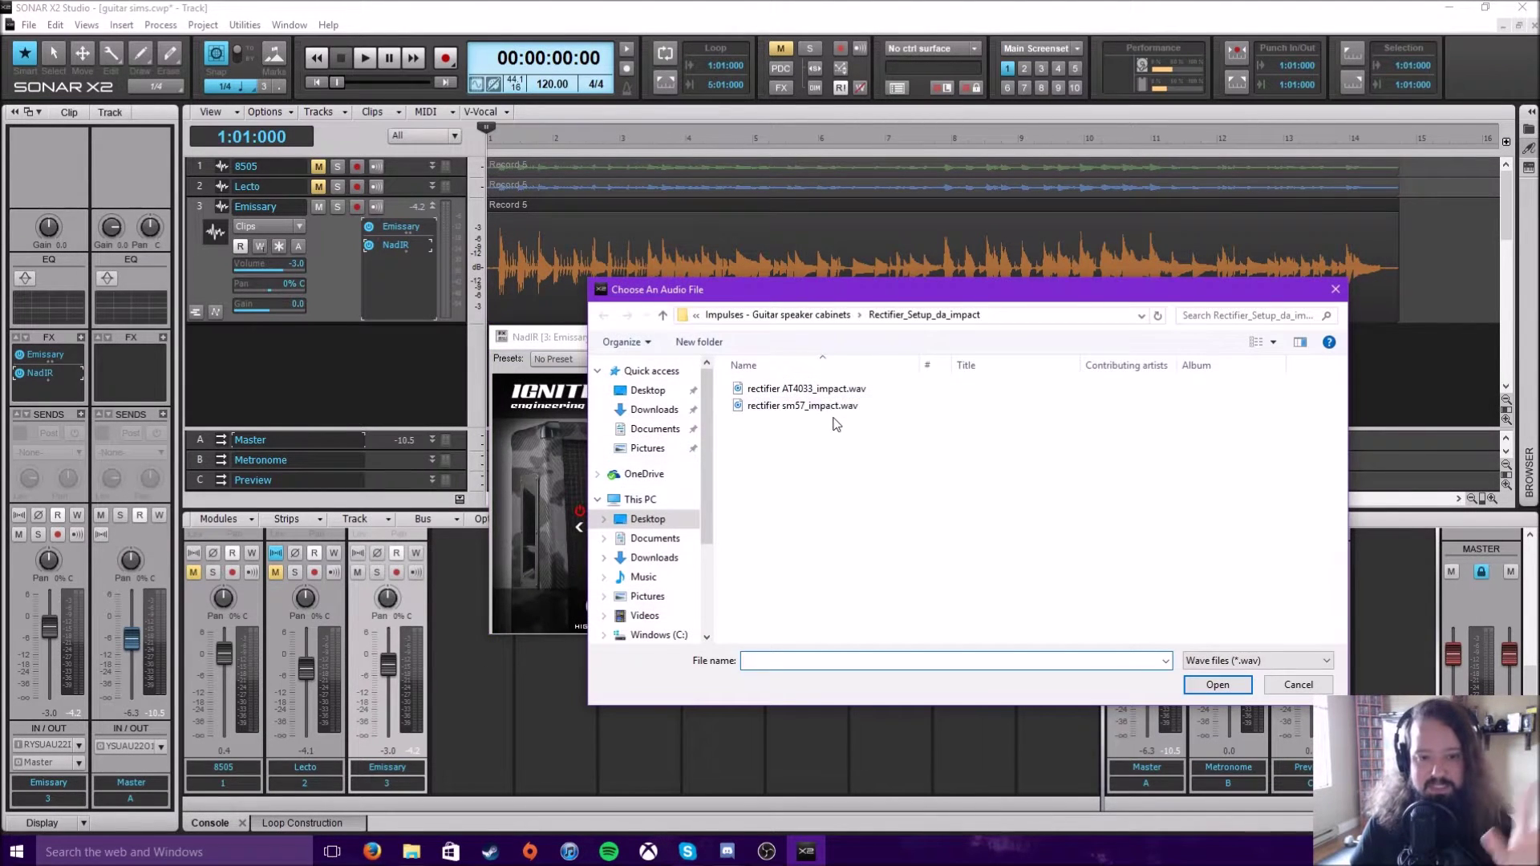
click(1336, 289)
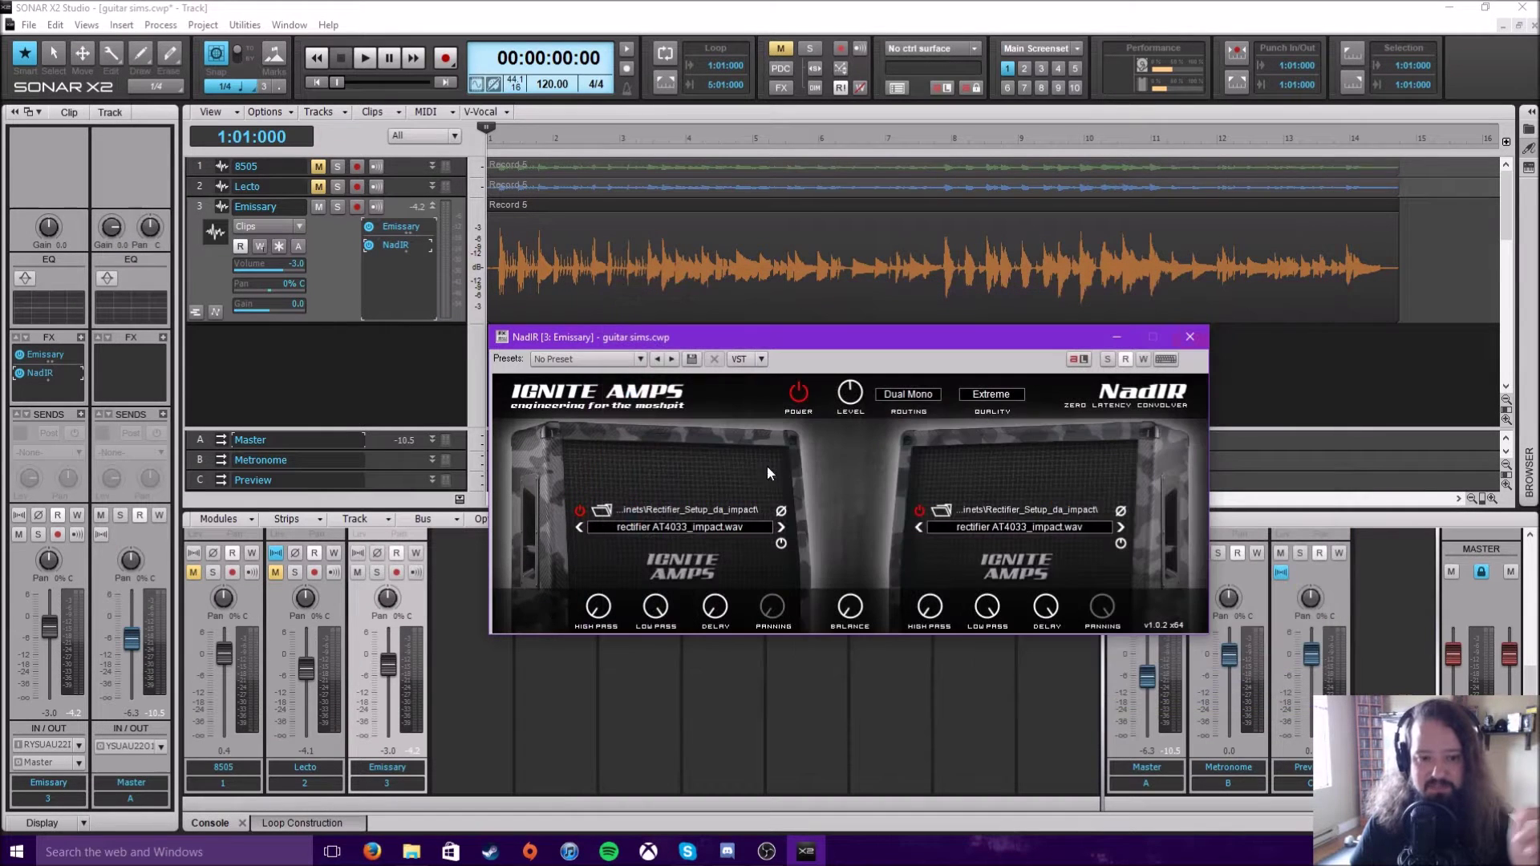
Set NadIR's routing to Mono, keeping Extreme quality, and switch its right cabinet off and back on
click(919, 510)
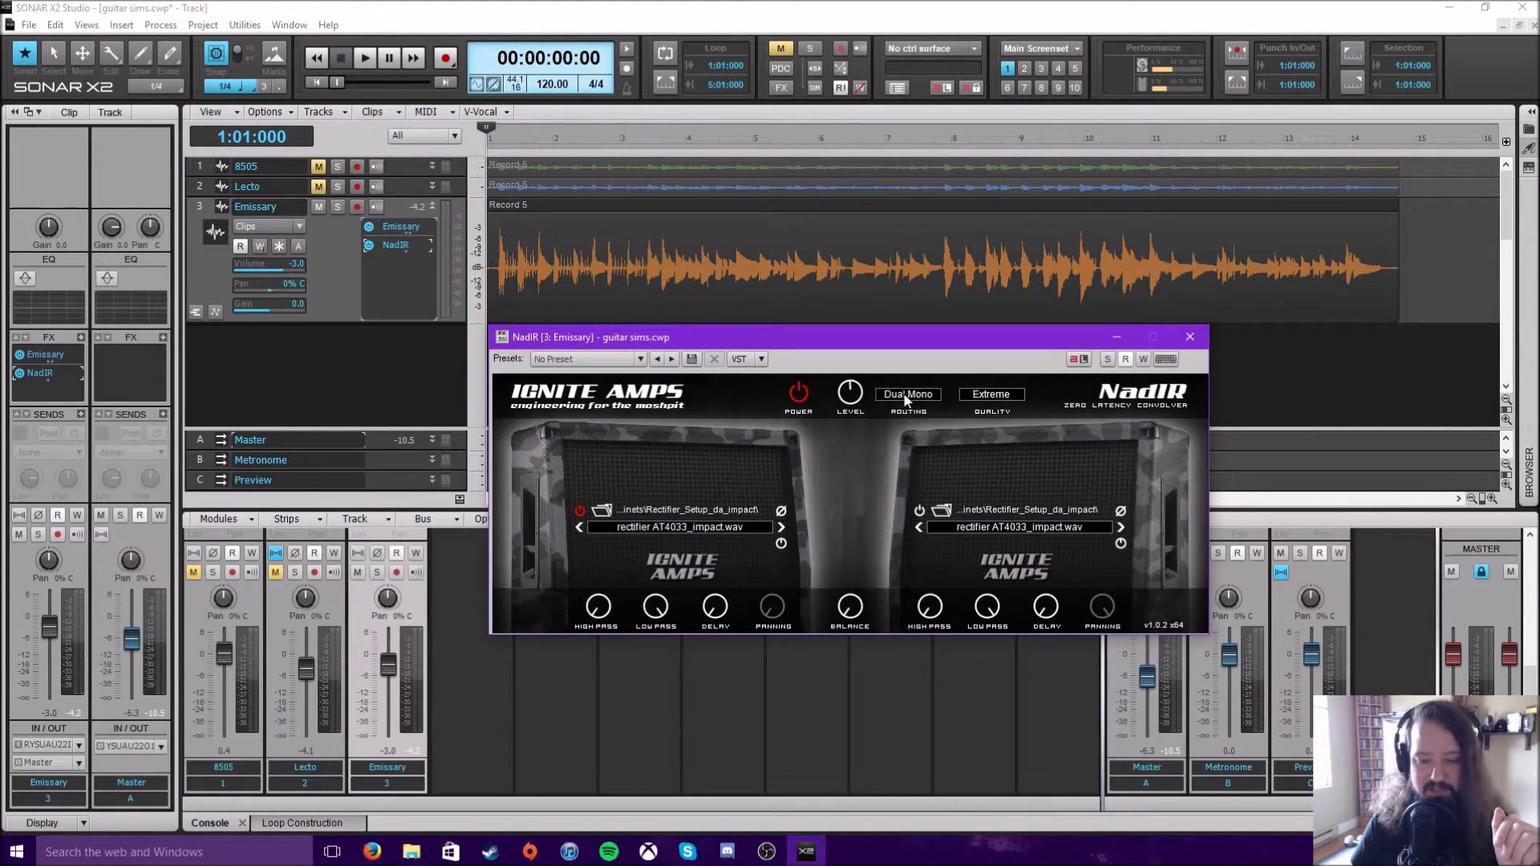
click(1014, 396)
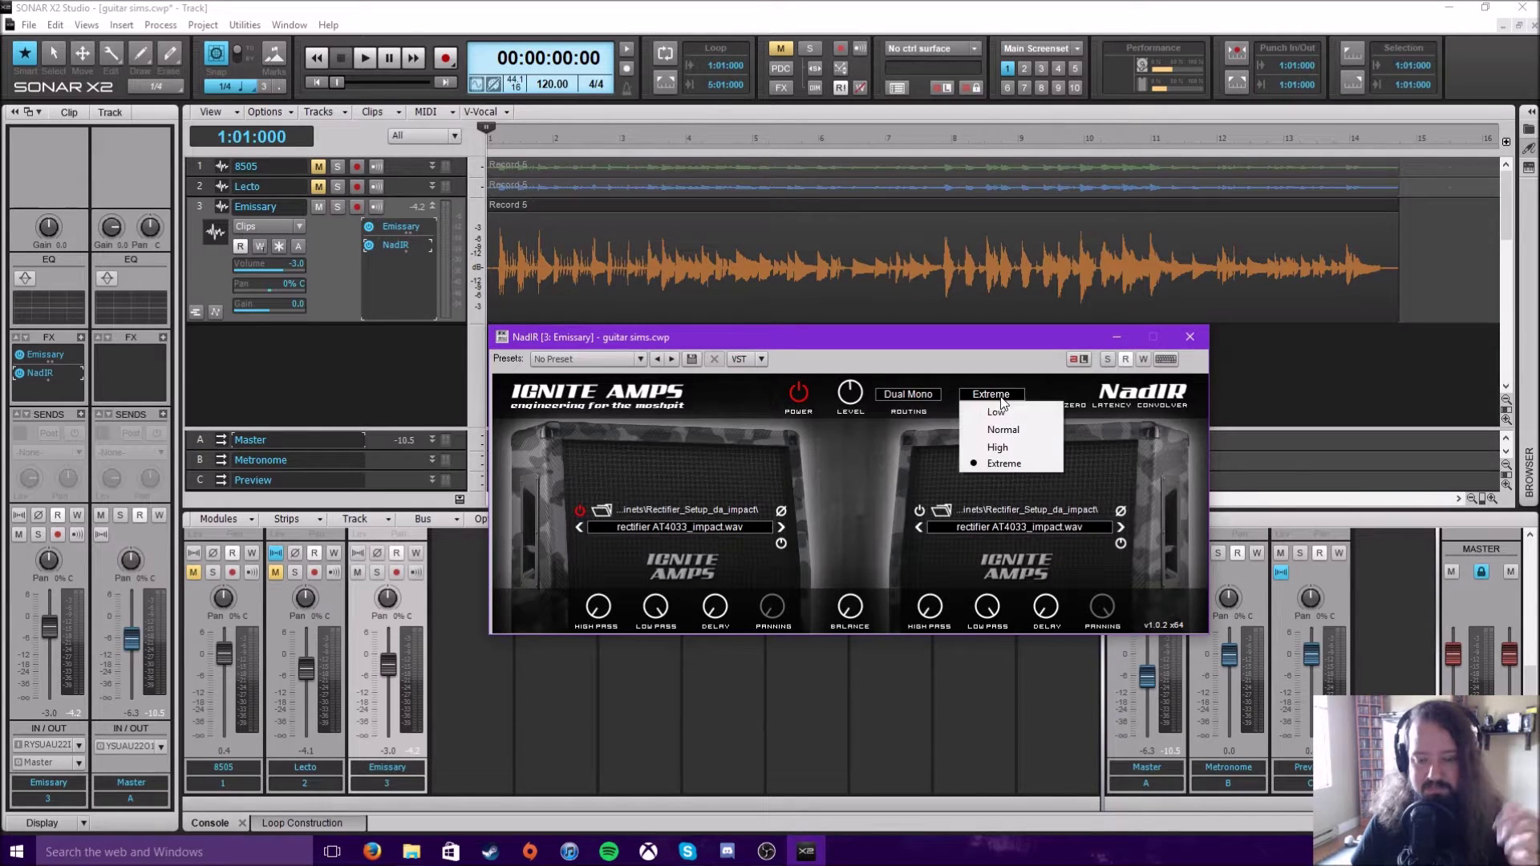
click(1001, 467)
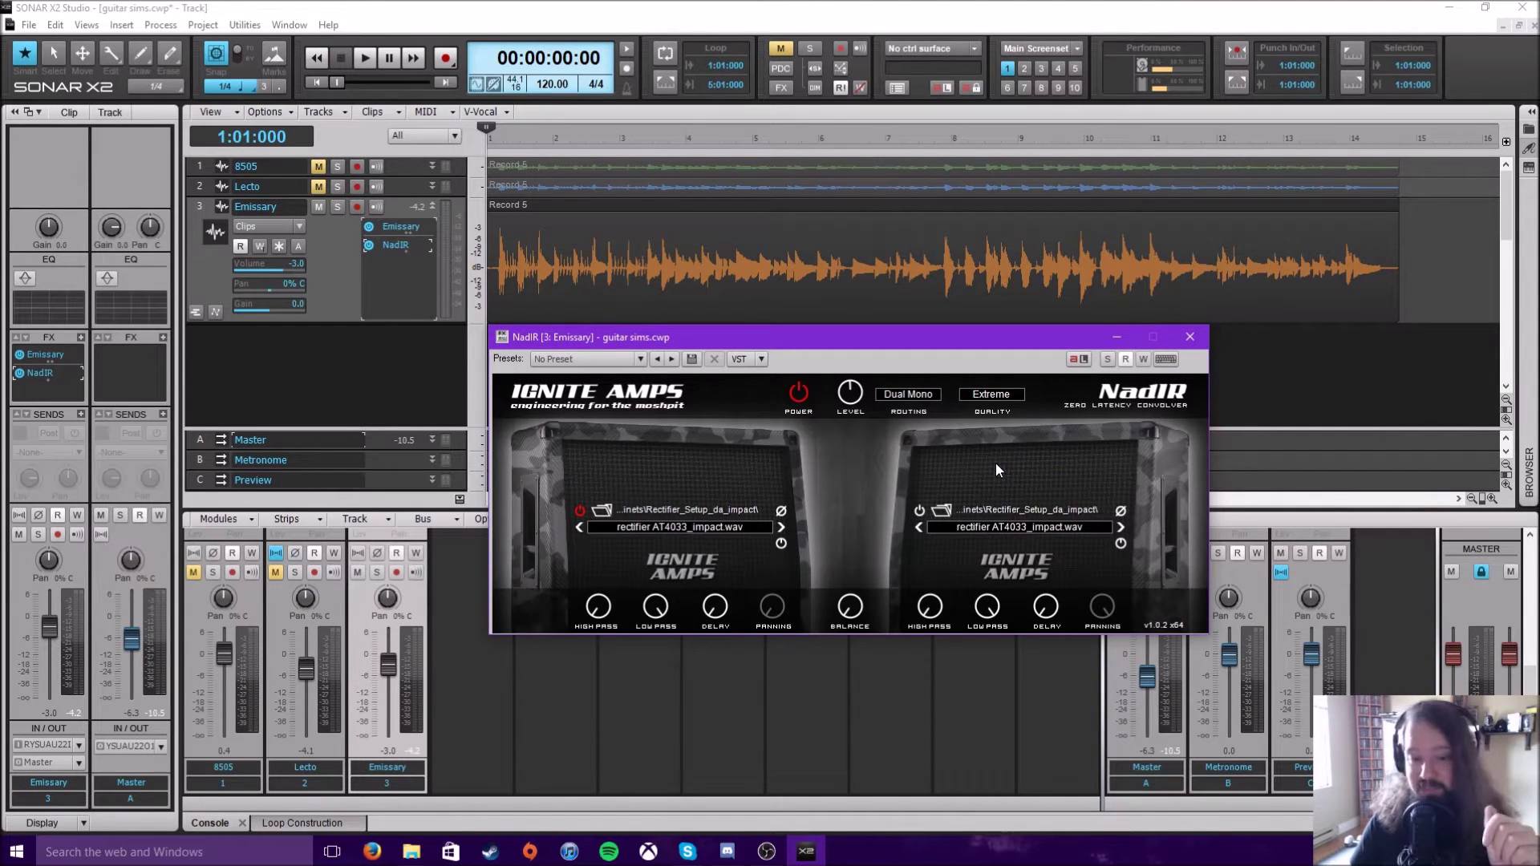
click(883, 395)
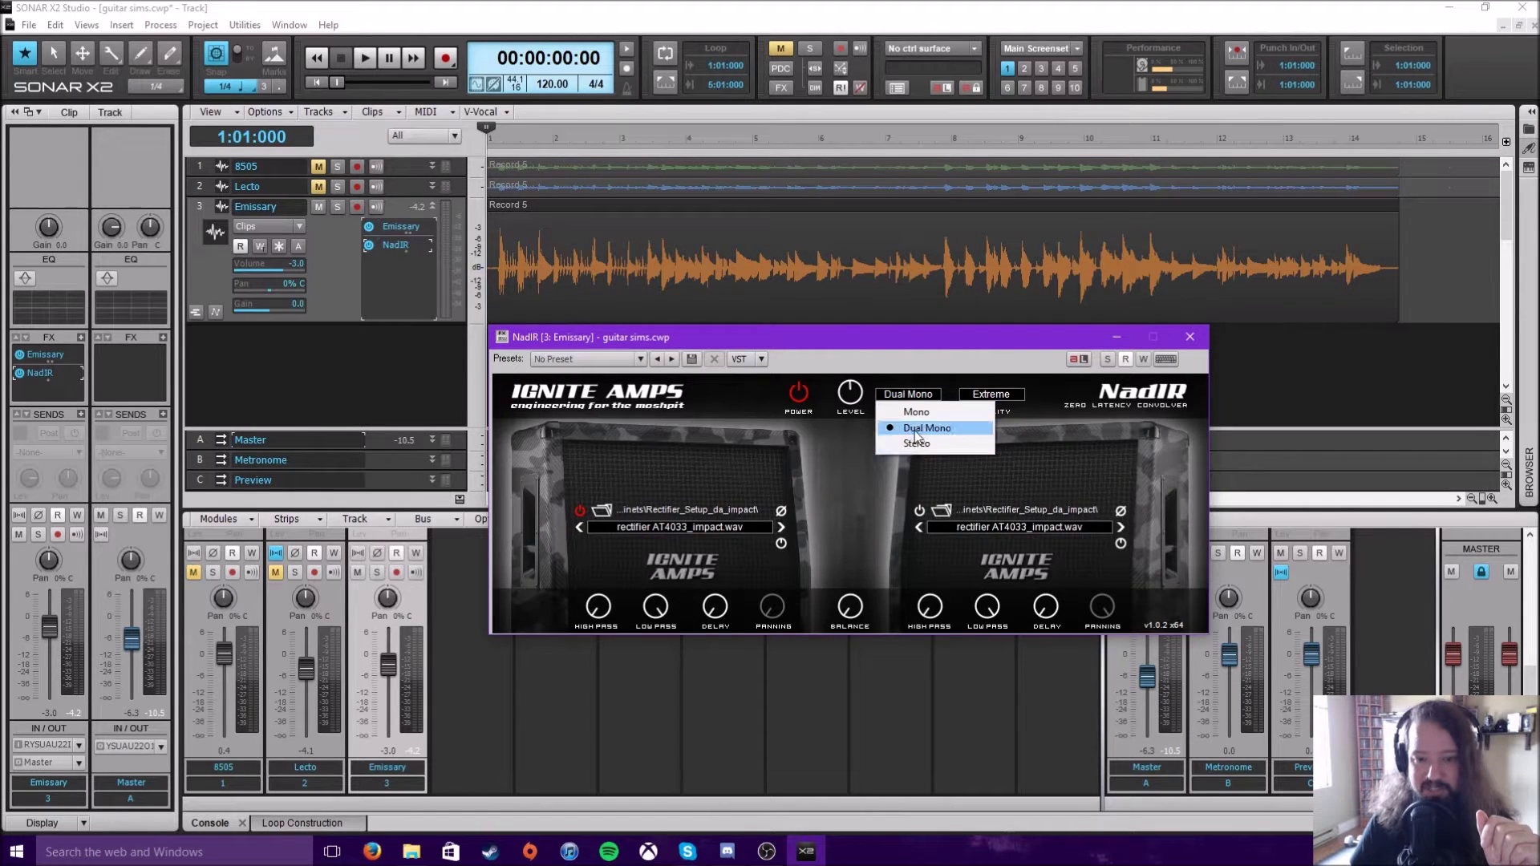
click(911, 411)
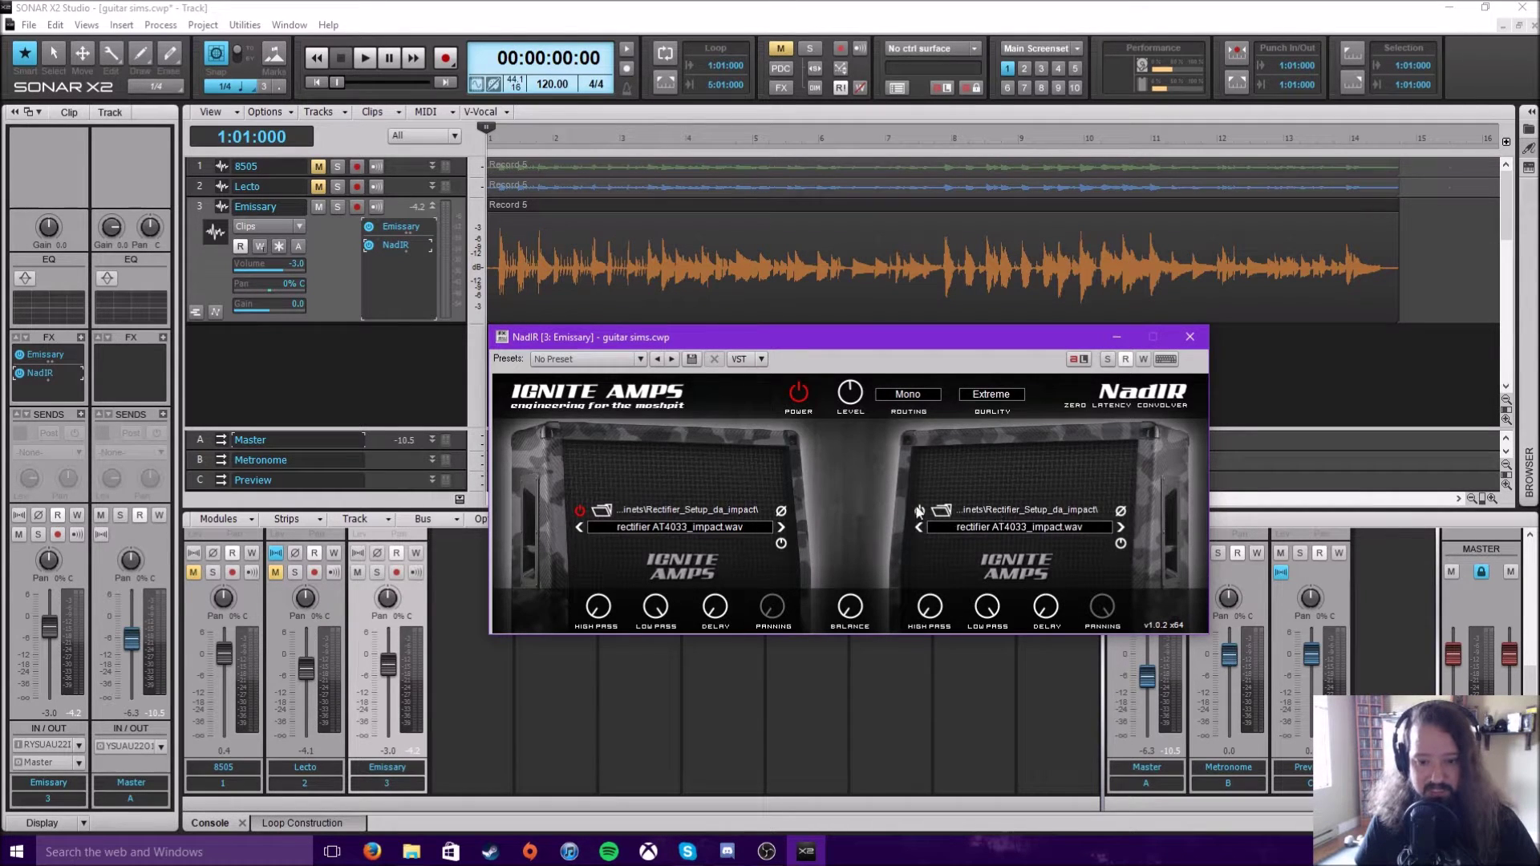
click(919, 510)
drag(866, 613, 788, 593)
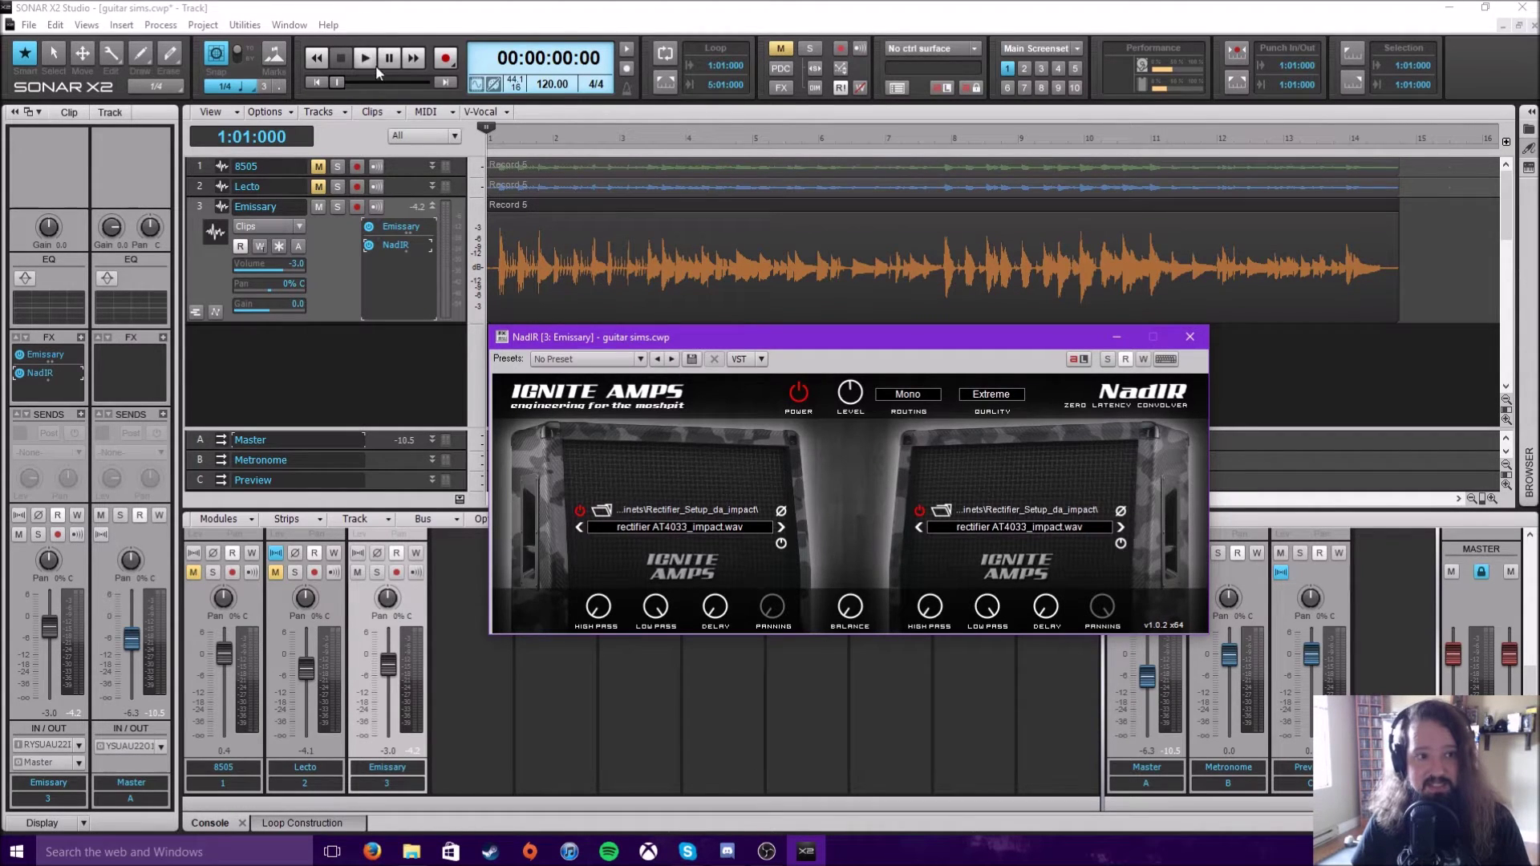
Bypass NadIR on the Emissary track, play from the start, and re-enable it during playback to compare the tone
click(371, 245)
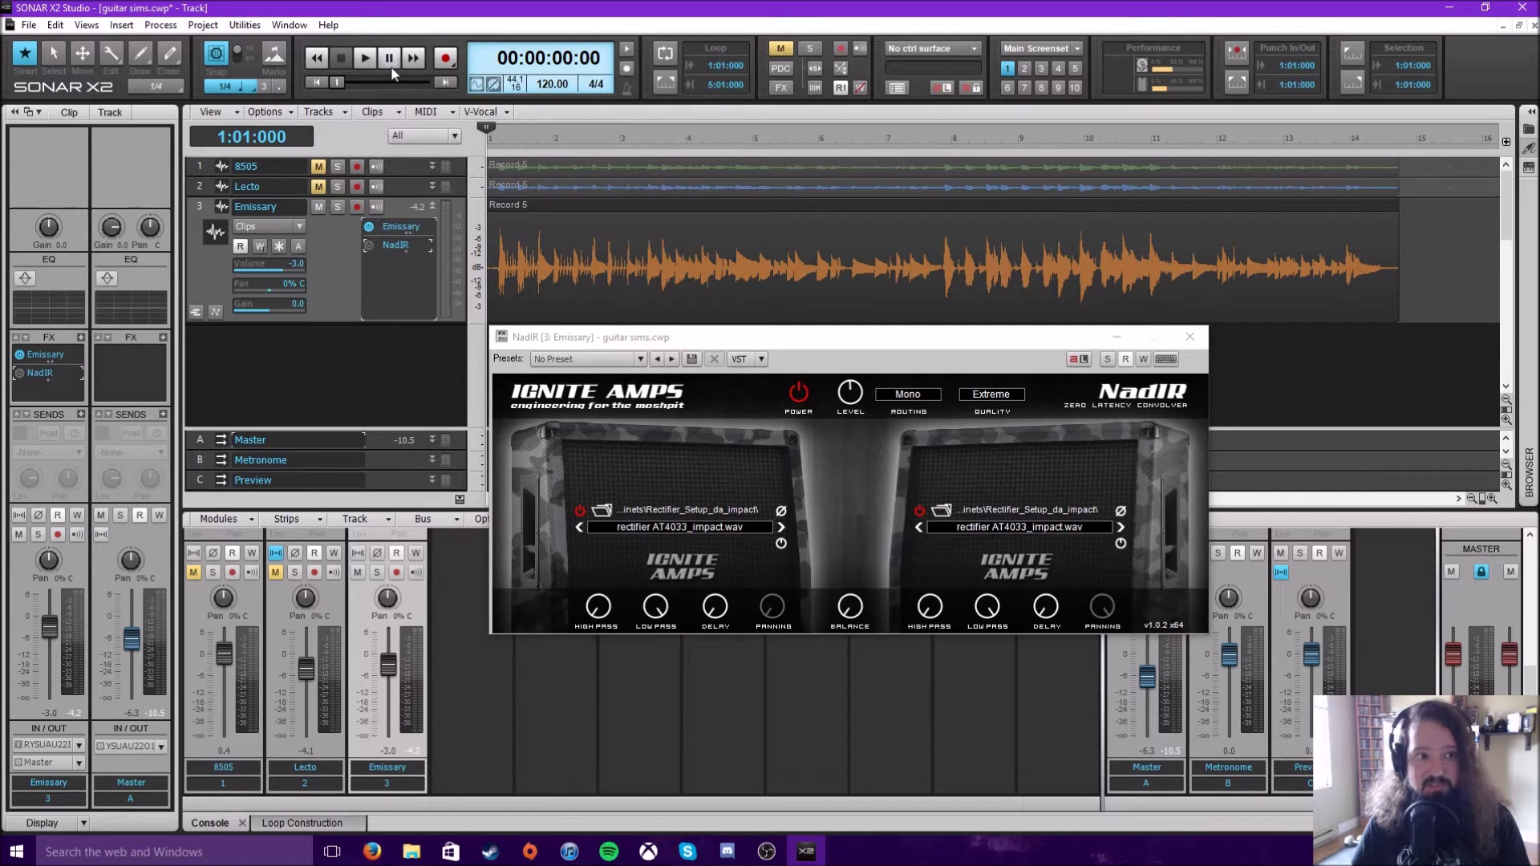
click(365, 60)
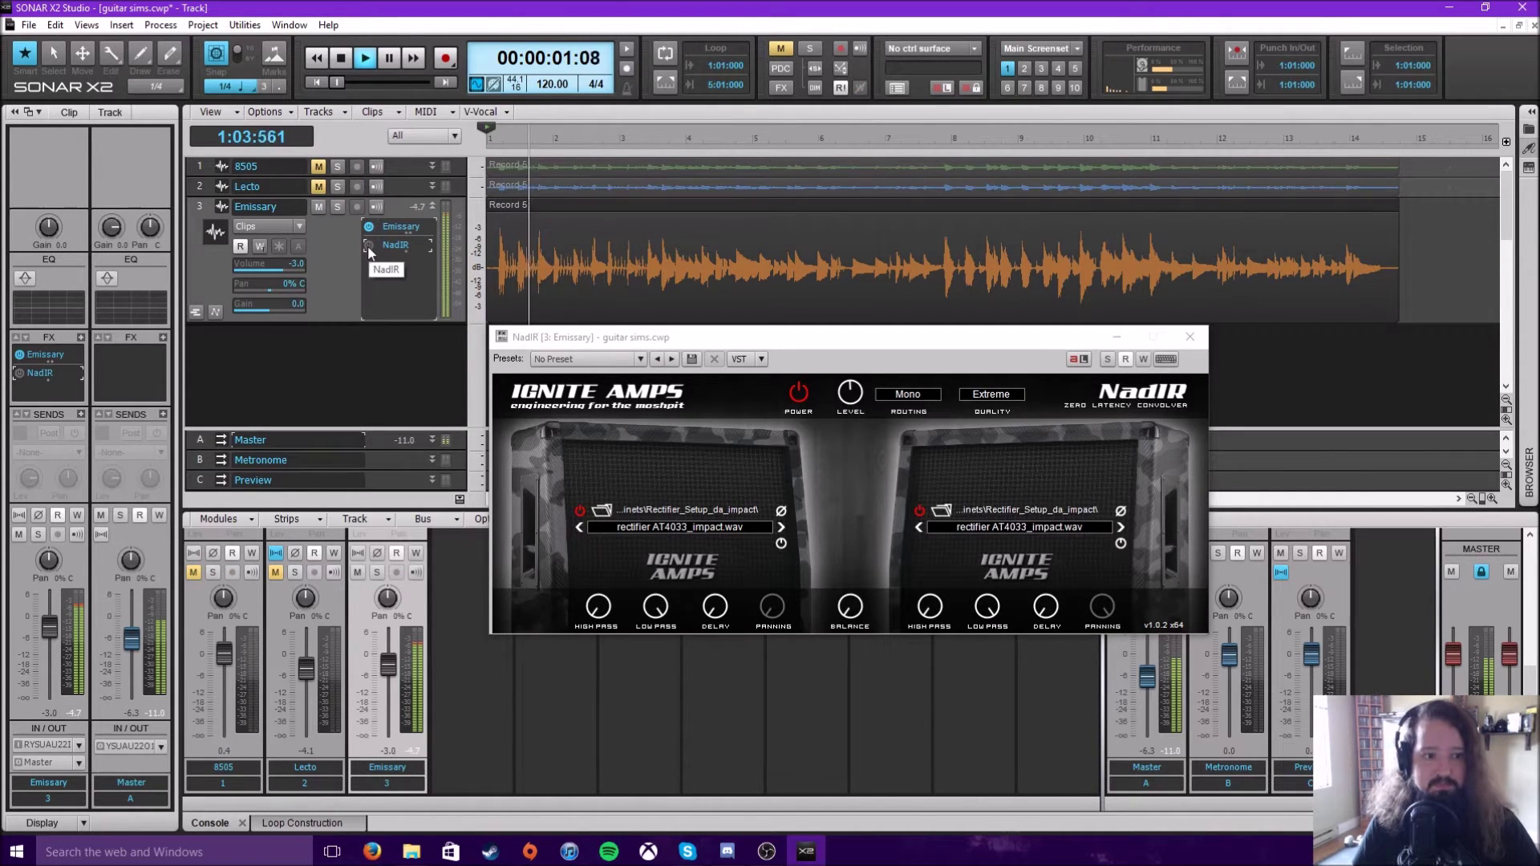
click(369, 246)
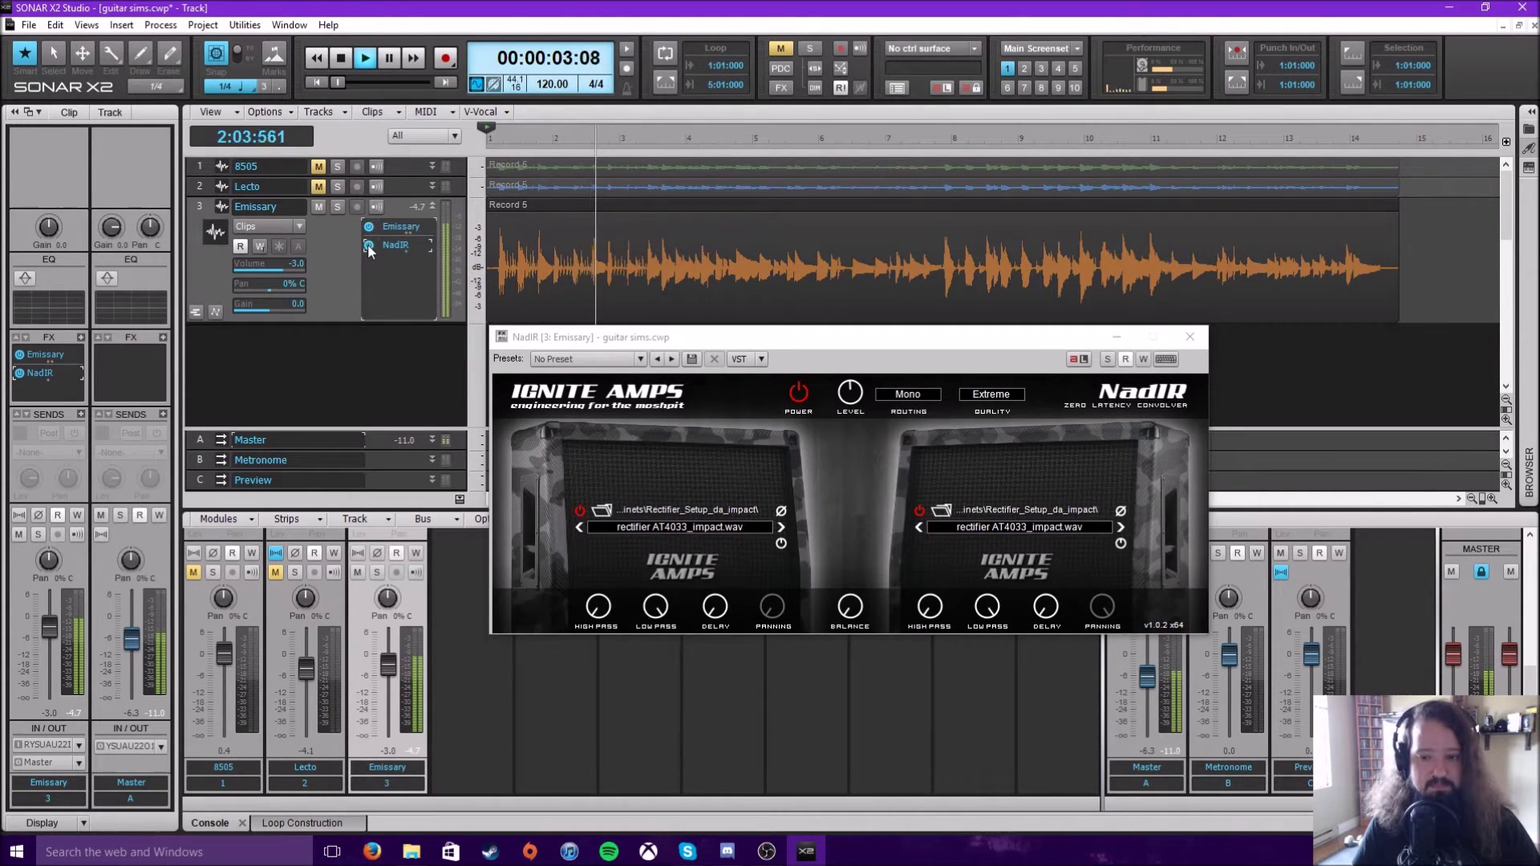
click(829, 373)
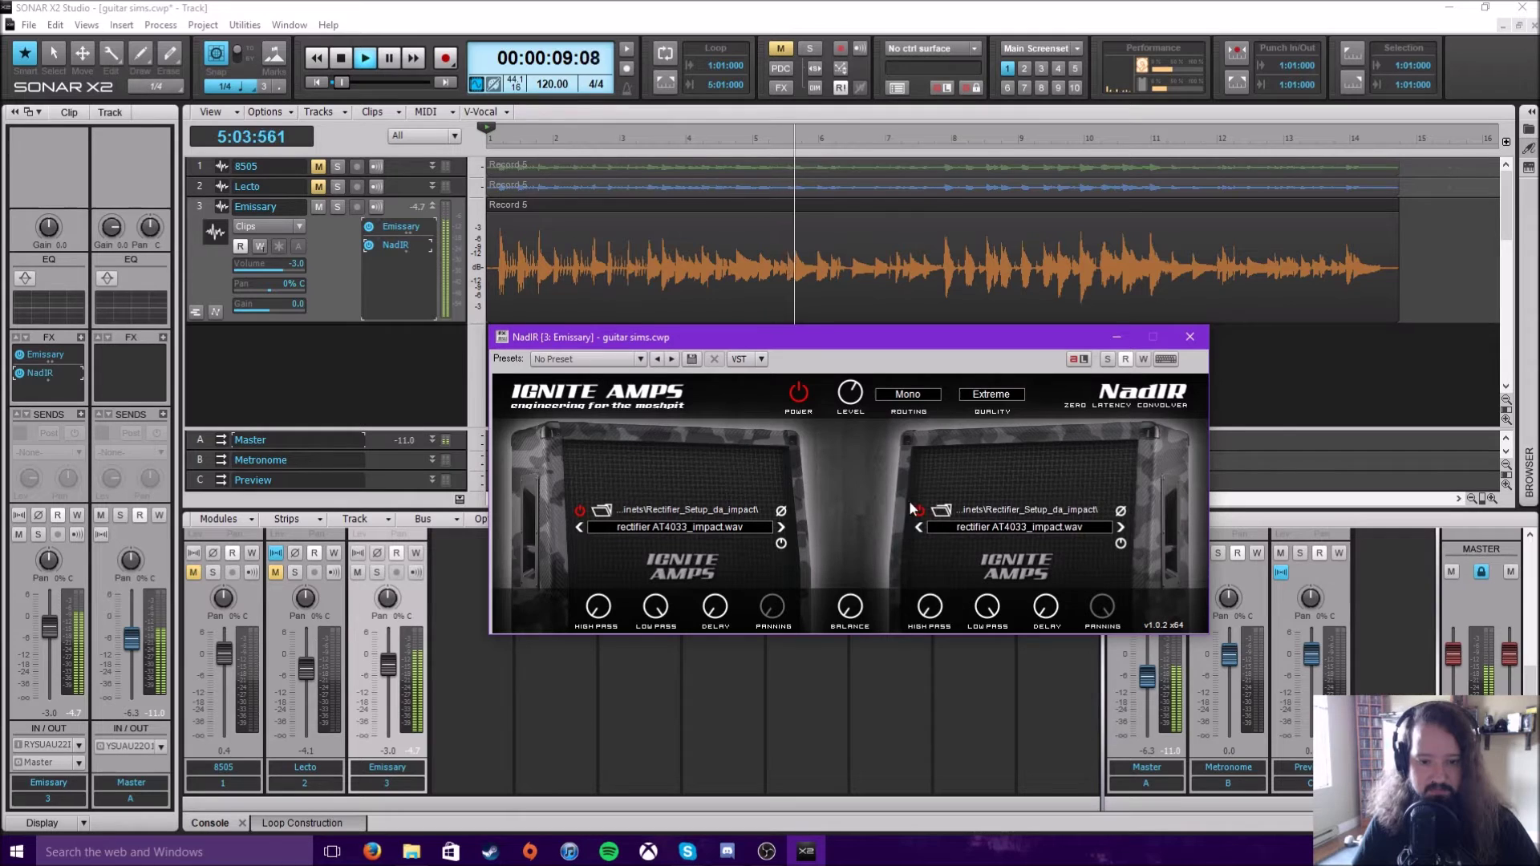
Load rectifier sm57_impact.wav into NadIR's right cabinet and audition the balance between the two cabinets before stopping playback
mouse_move(848, 615)
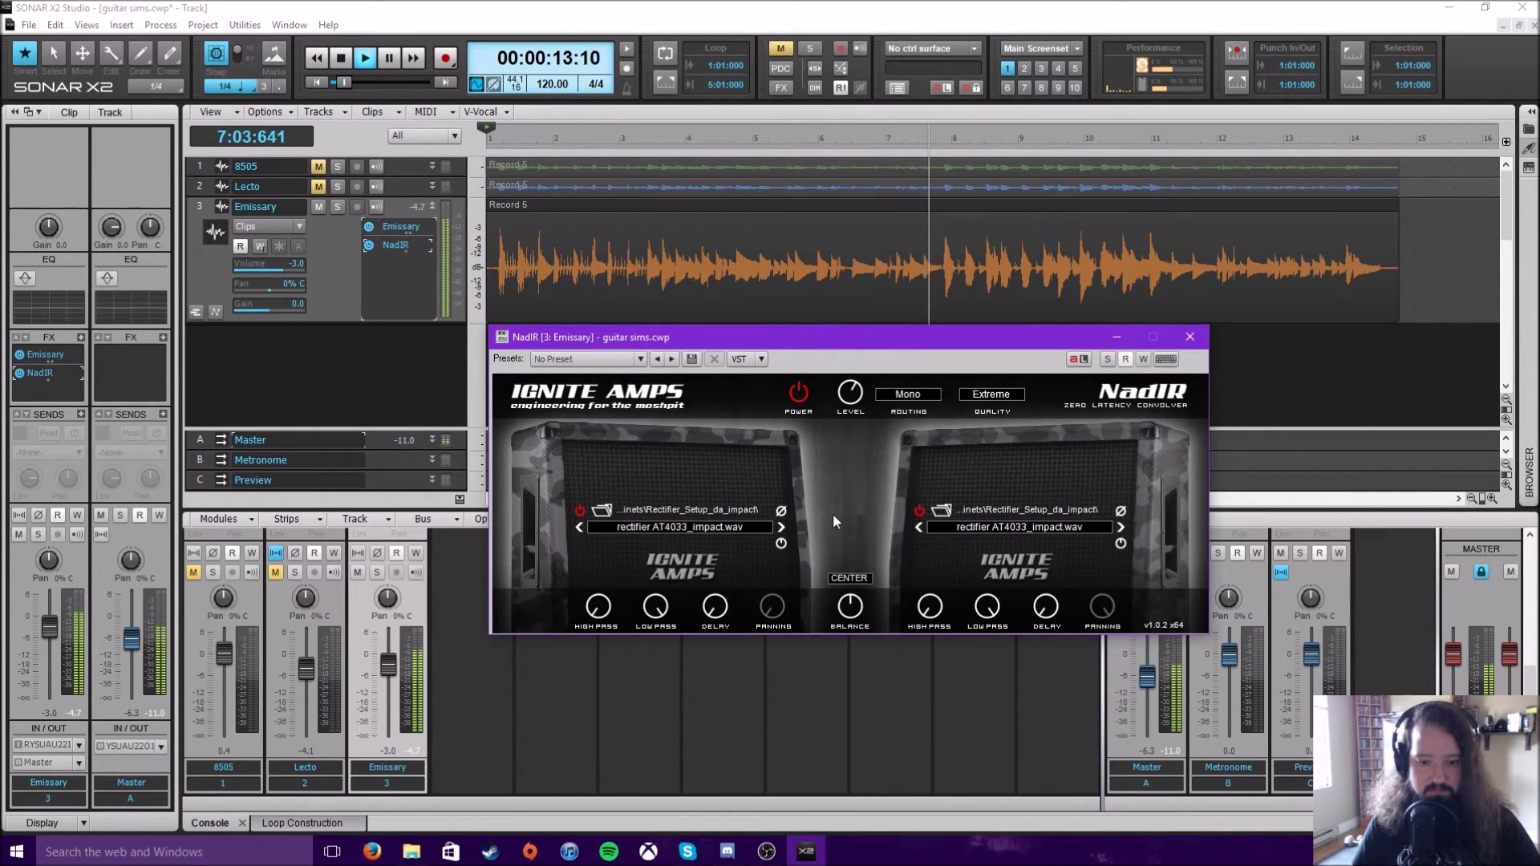
click(1121, 527)
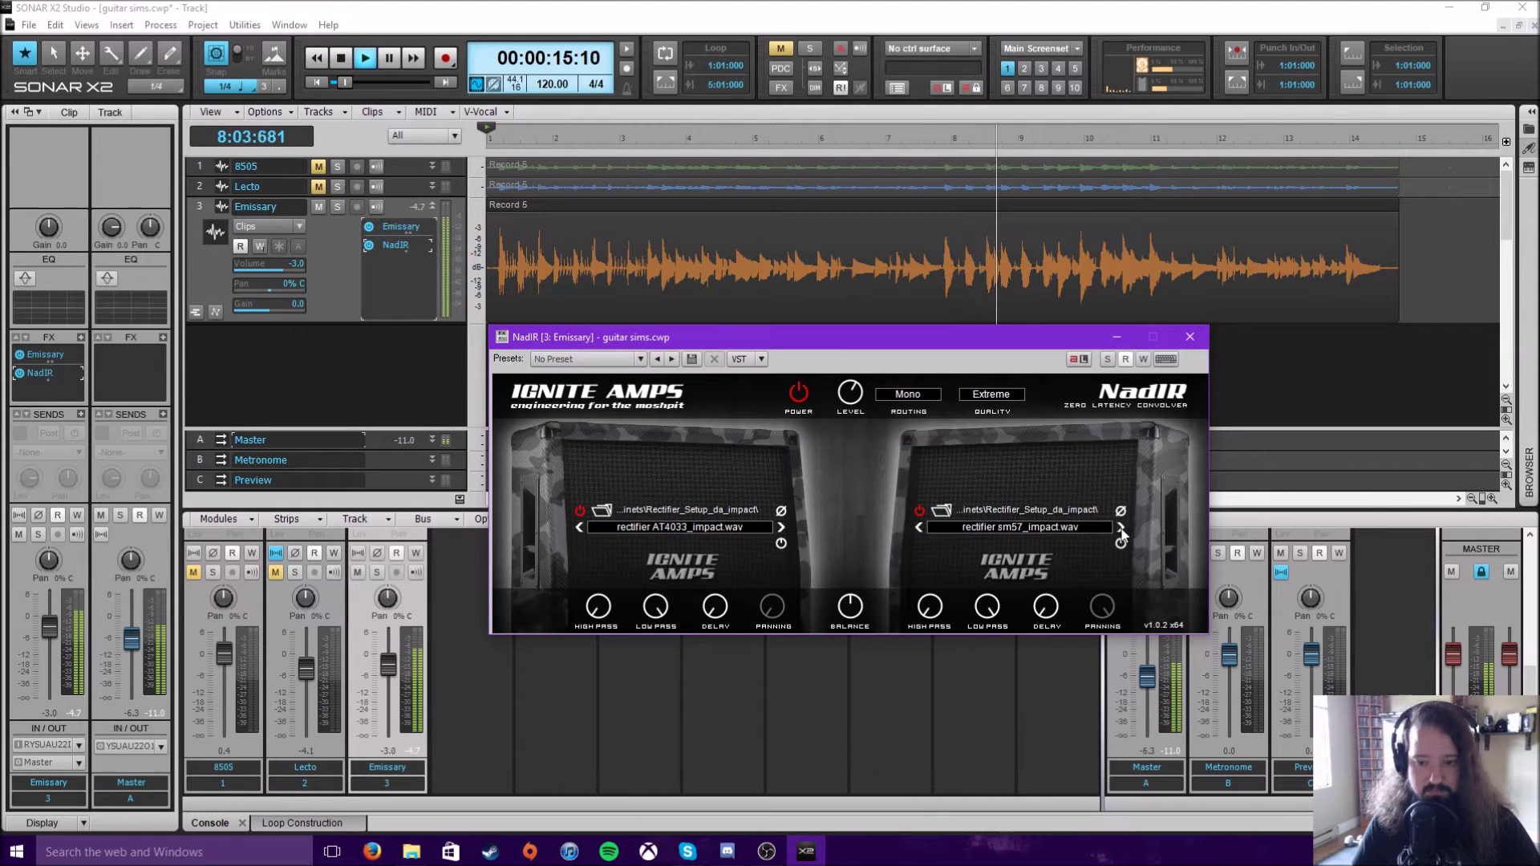
drag(850, 607, 839, 673)
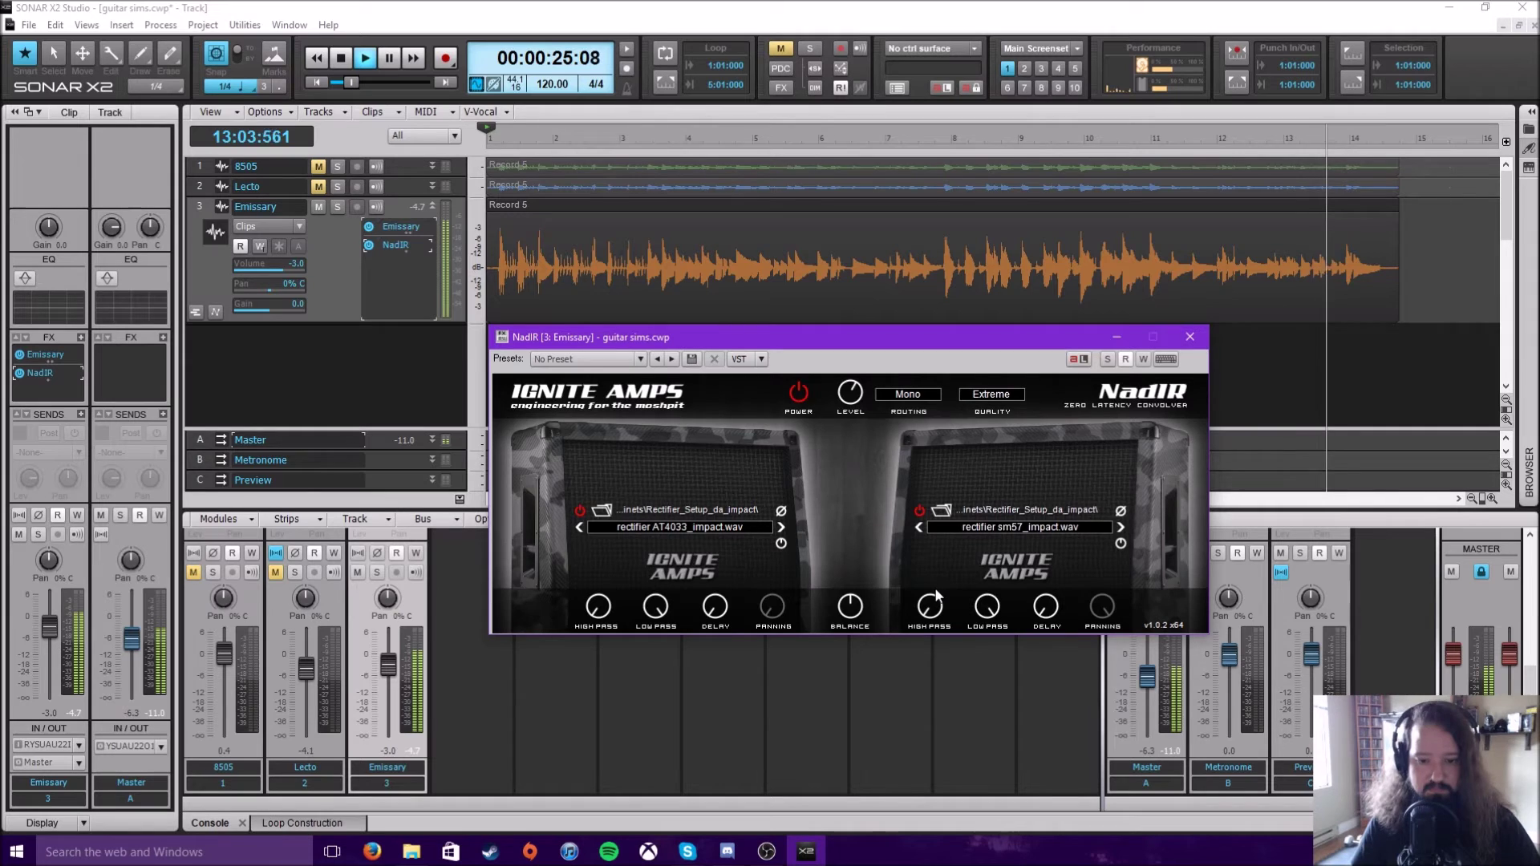
click(341, 57)
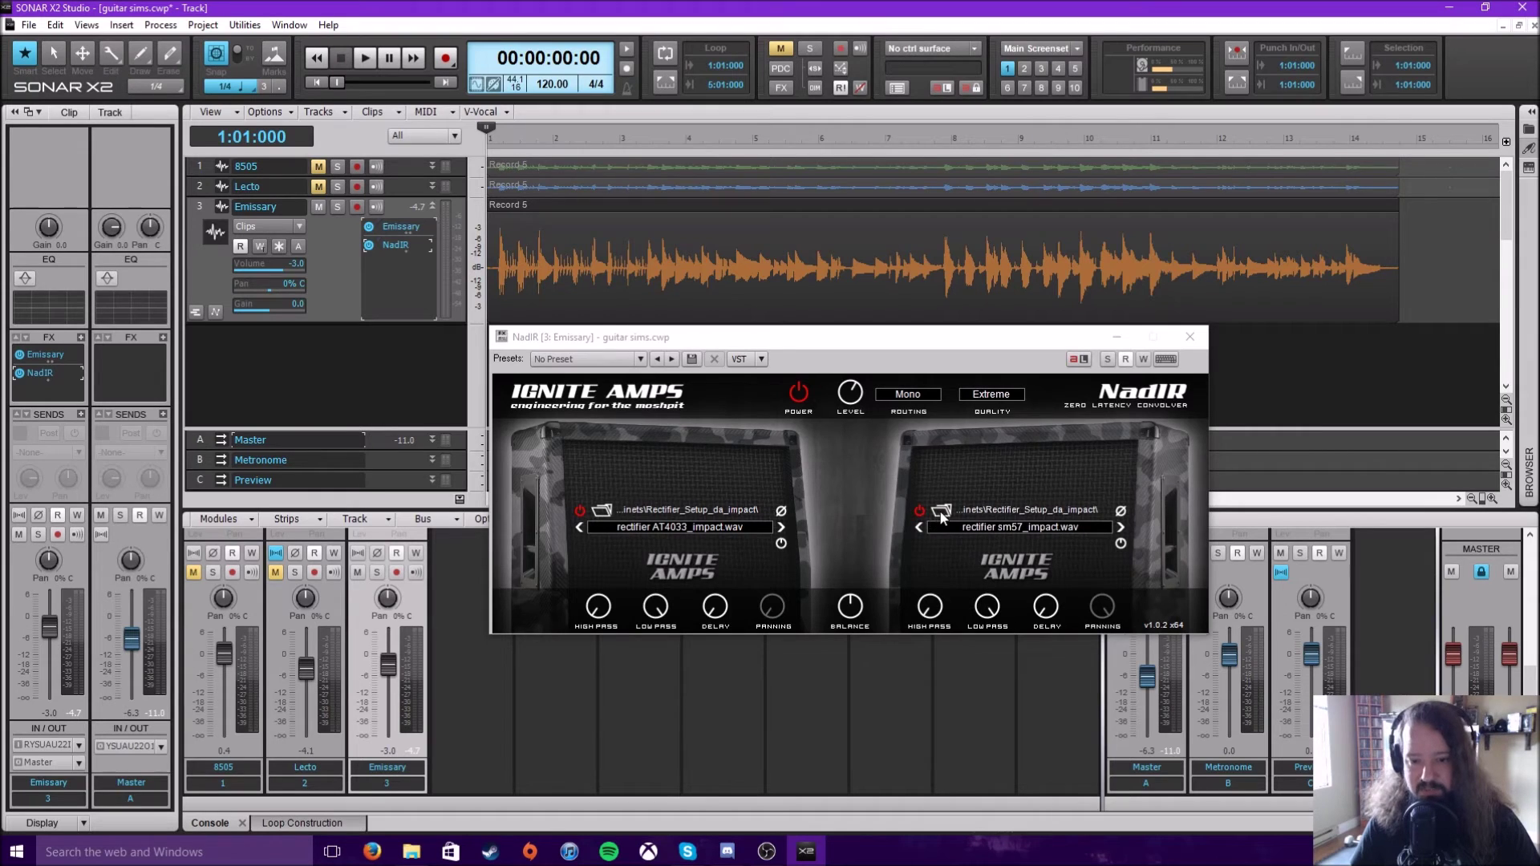
click(1047, 528)
click(1038, 483)
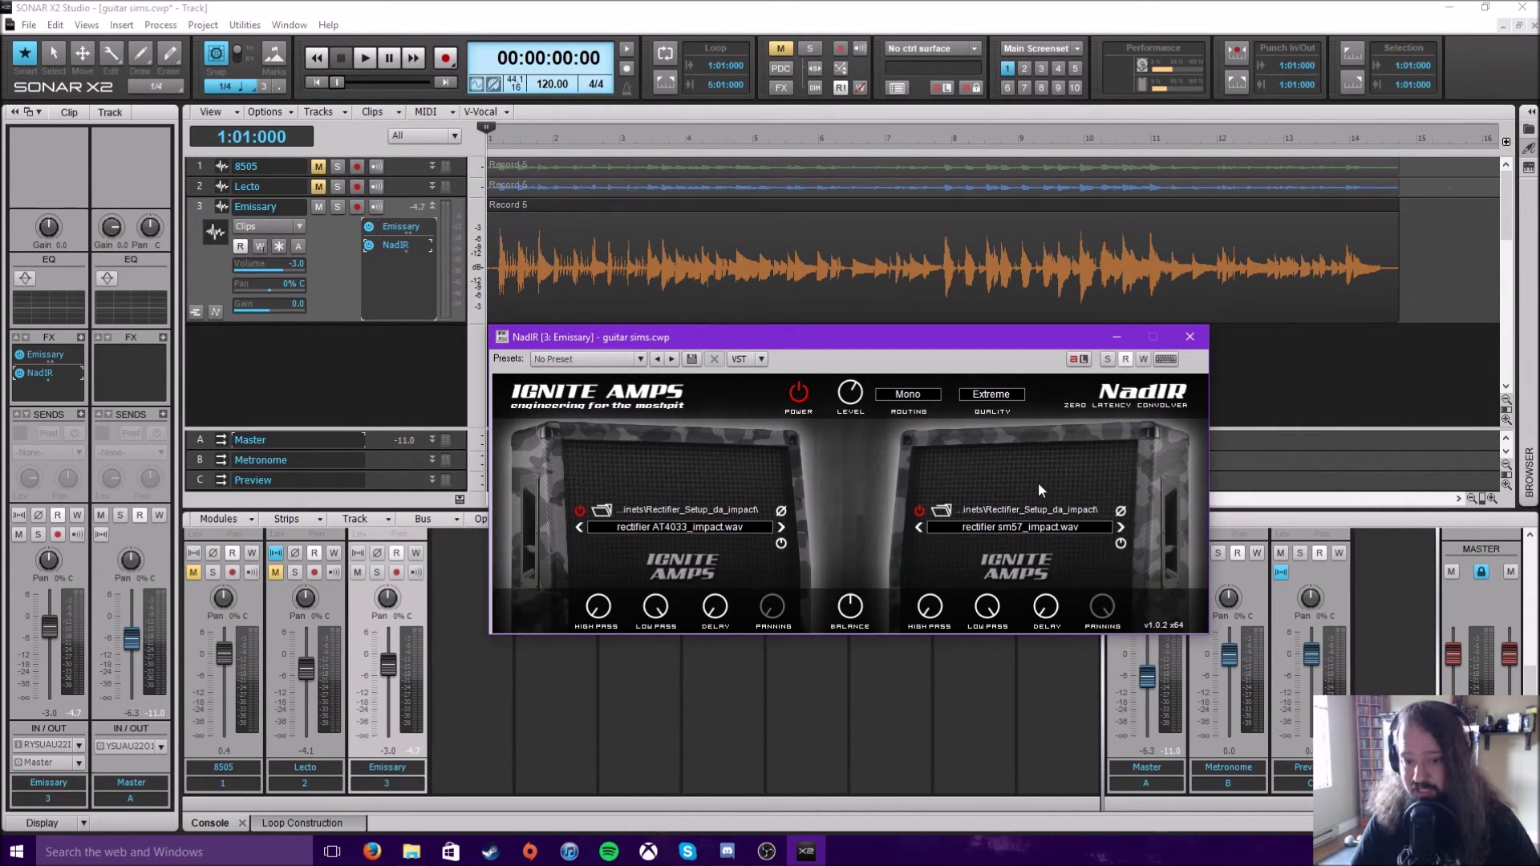